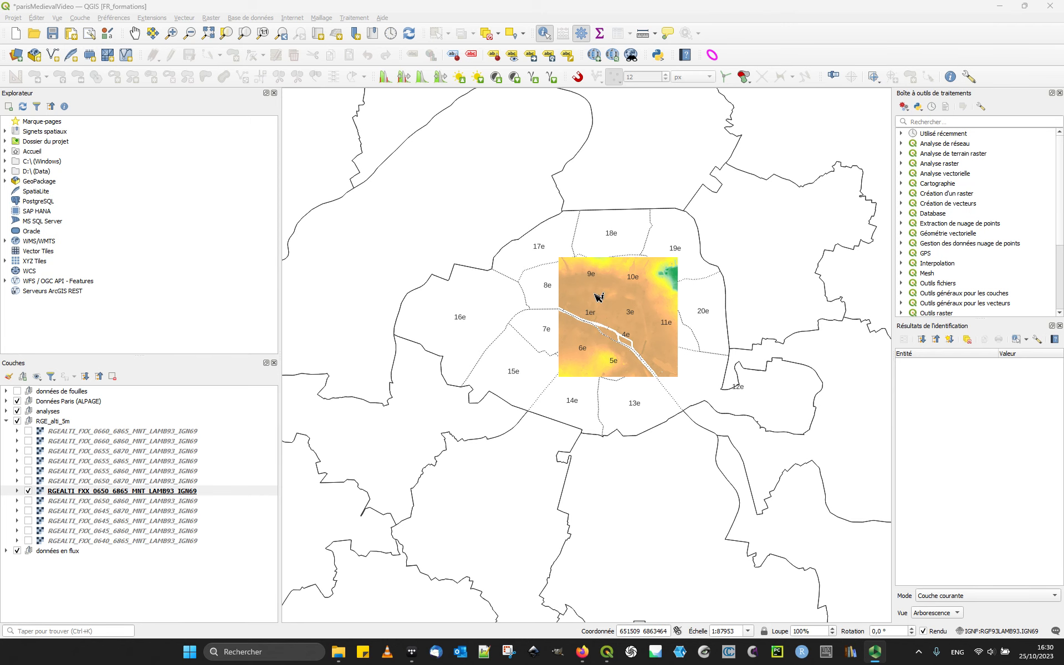
Change the render type of the RGEALTI_FXX_0650_6865 tile to single-band gray (Bande grise unique).
{"action": "right_click", "coordinate": [86, 493]}
{"action": "key", "text": "Escape"}
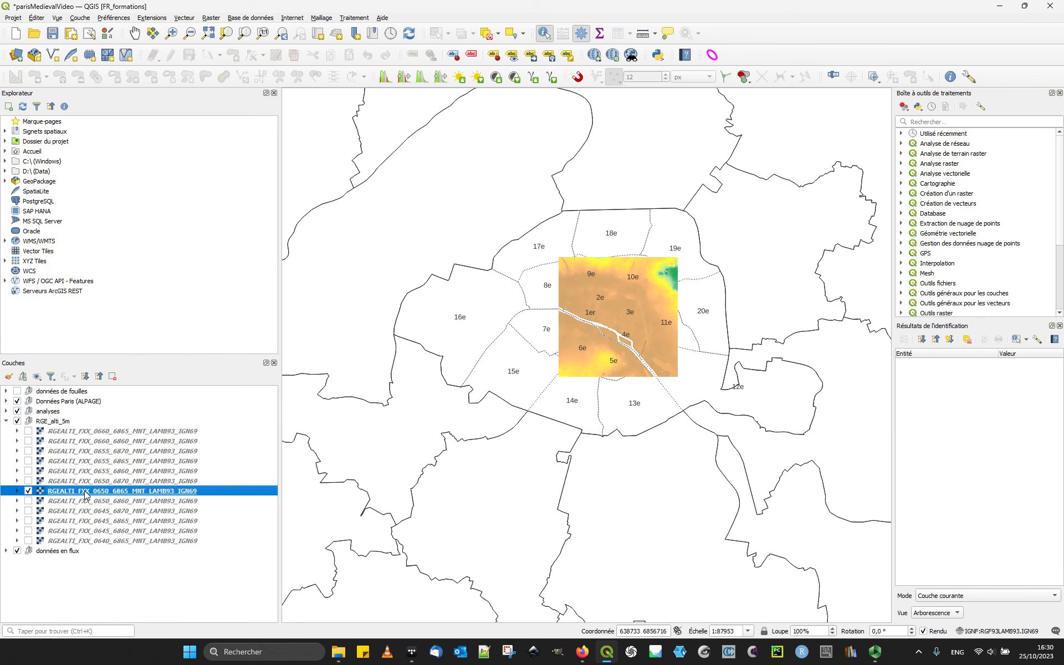
{"action": "double_click", "coordinate": [86, 493]}
{"action": "left_click", "coordinate": [334, 108]}
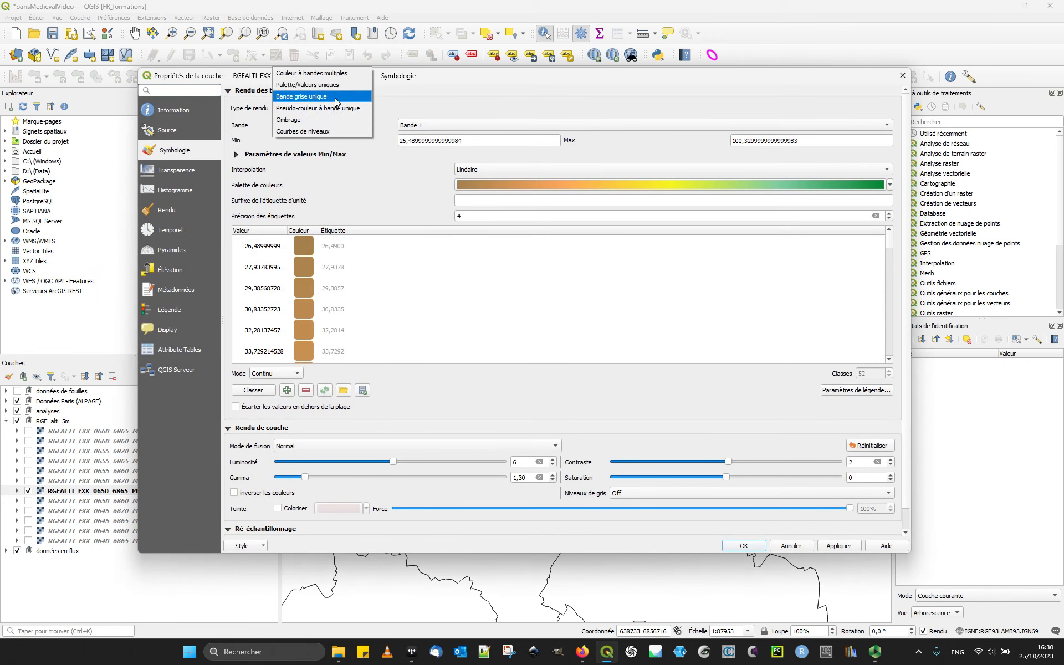
{"action": "left_click", "coordinate": [336, 97]}
{"action": "left_click", "coordinate": [743, 546]}
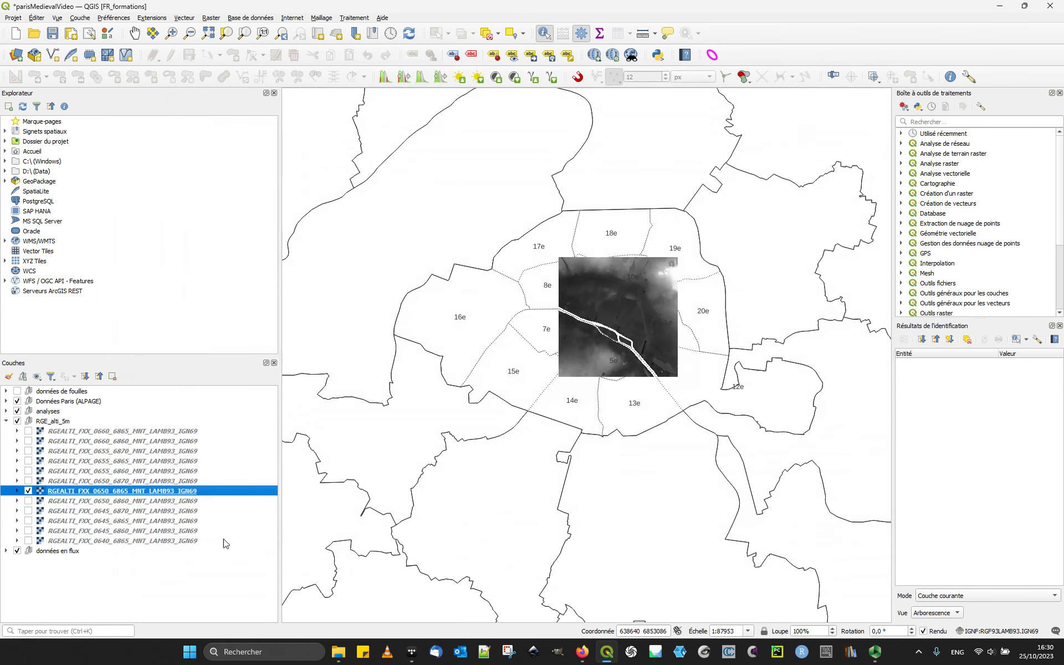
Make the eleven remaining RGEALTI tiles in the RGE_alti_5m group visible on the map.
{"action": "left_click", "coordinate": [28, 541]}
{"action": "left_click", "coordinate": [29, 529]}
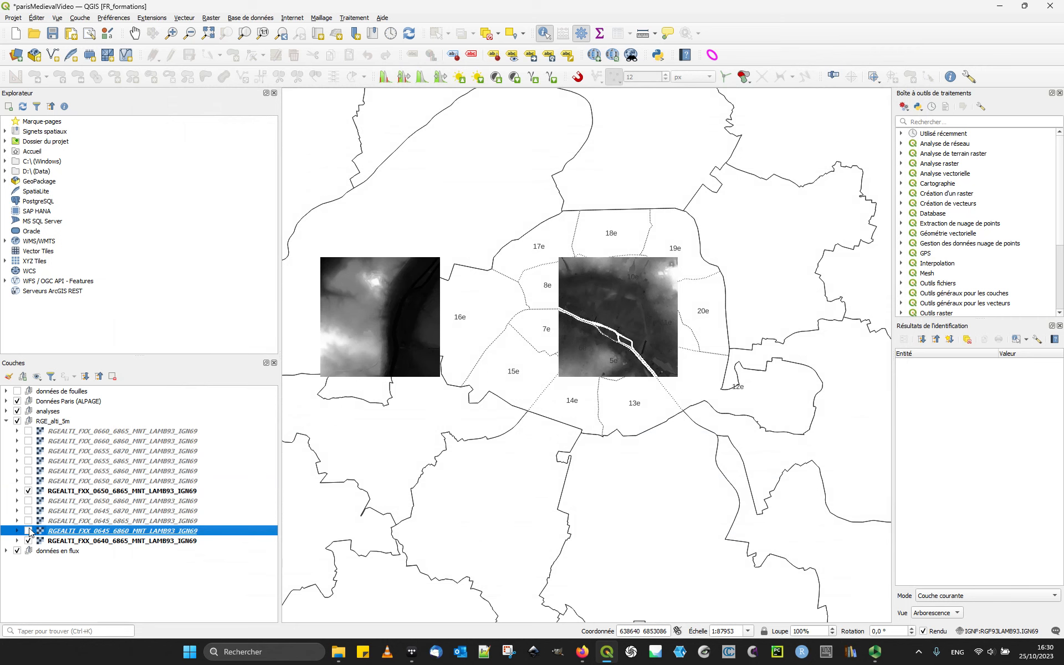
{"action": "left_click", "coordinate": [29, 521]}
{"action": "left_click", "coordinate": [29, 510]}
{"action": "left_click", "coordinate": [28, 500]}
{"action": "left_click", "coordinate": [28, 481]}
{"action": "left_click", "coordinate": [29, 470]}
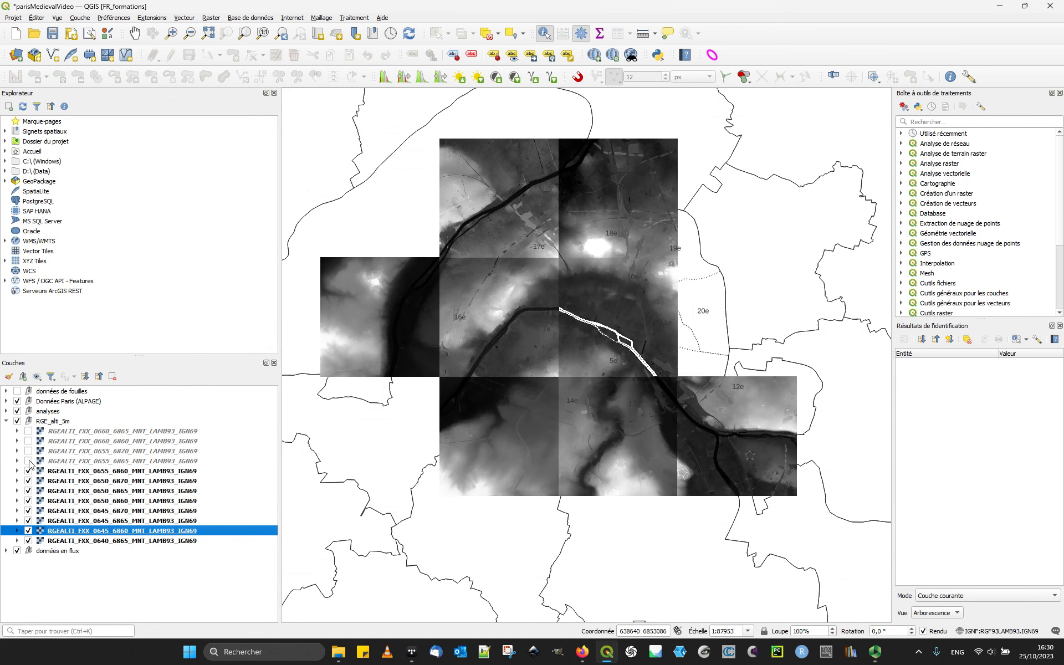
{"action": "left_click", "coordinate": [28, 461]}
{"action": "left_click", "coordinate": [28, 450]}
{"action": "left_click", "coordinate": [28, 441]}
{"action": "left_click", "coordinate": [28, 431]}
{"action": "left_click_drag", "start_coordinate": [771, 422], "coordinate": [693, 422]}
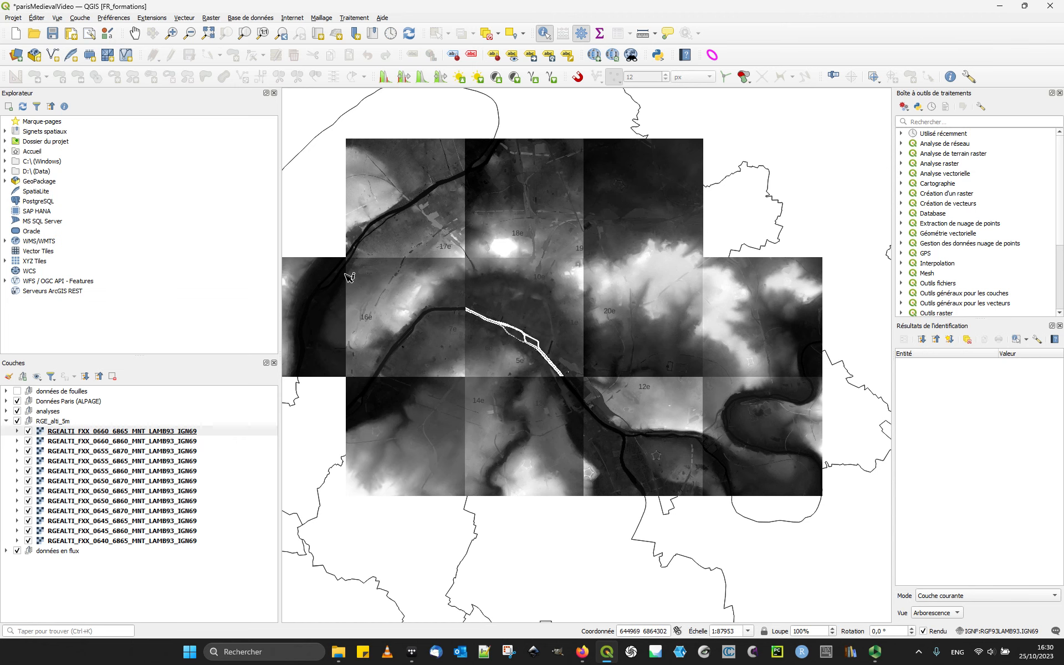
{"action": "left_click_drag", "start_coordinate": [444, 347], "coordinate": [467, 349]}
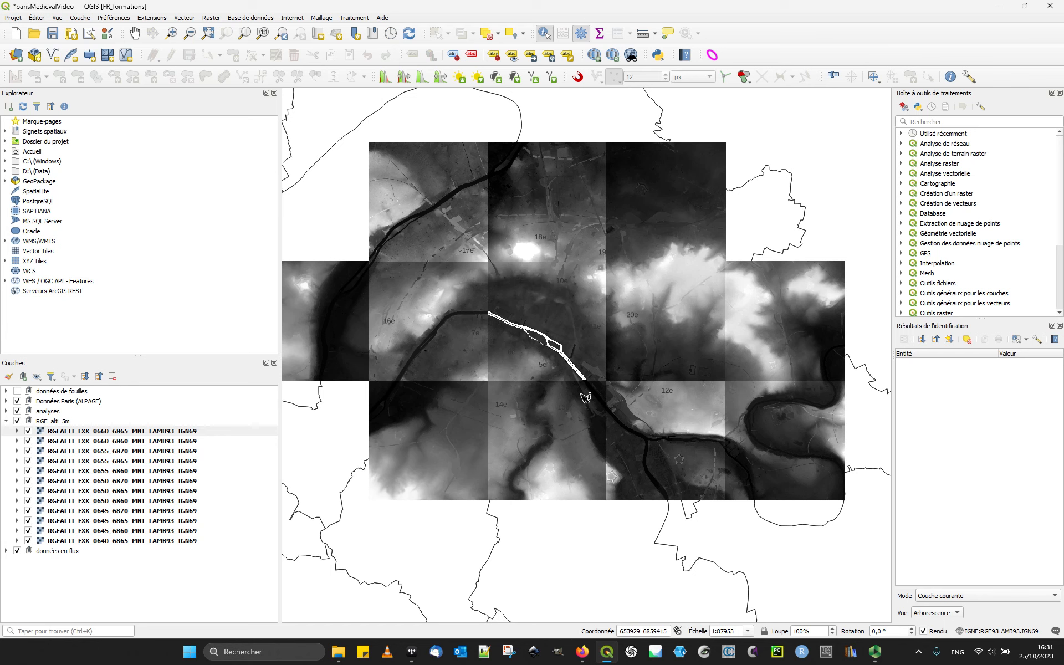
Remove the custom transparent-pixel range from the RGEALTI_FXX_0650_6865 tile's transparency settings and apply the change.
{"action": "left_click", "coordinate": [149, 472]}
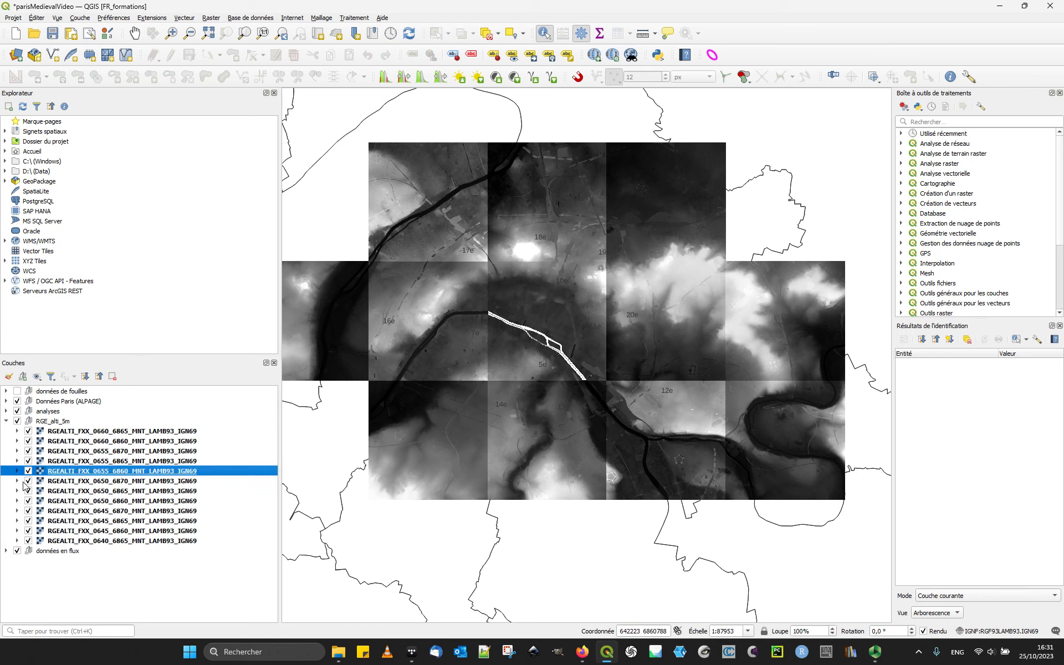
{"action": "left_click", "coordinate": [28, 481]}
{"action": "left_click", "coordinate": [29, 481]}
{"action": "left_click", "coordinate": [29, 491]}
{"action": "left_click", "coordinate": [29, 490]}
{"action": "left_click", "coordinate": [60, 492]}
{"action": "double_click", "coordinate": [60, 492]}
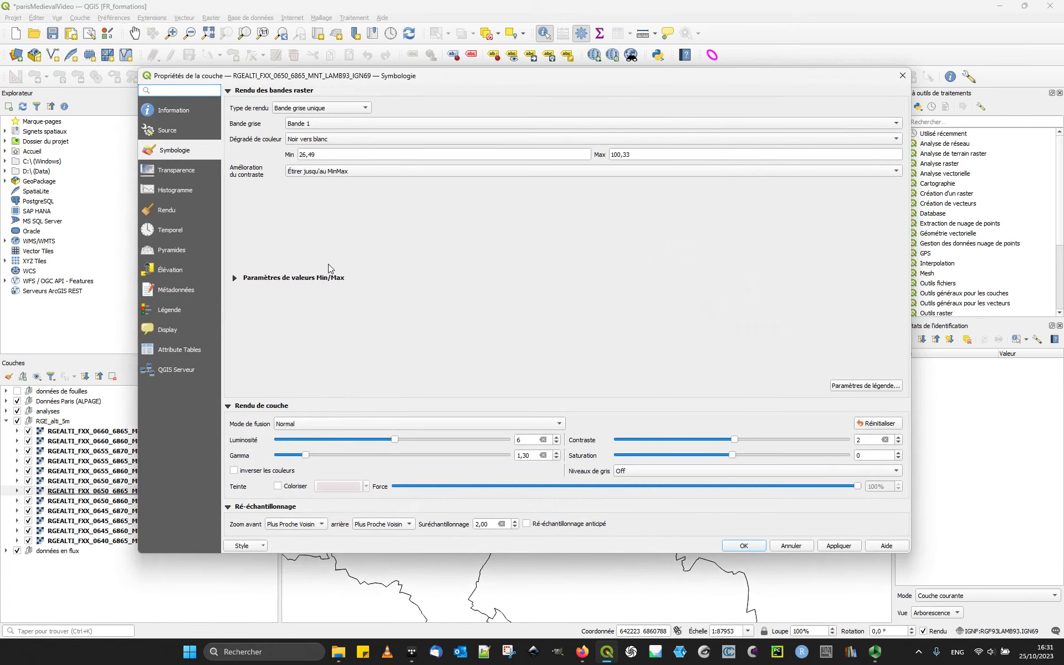
{"action": "left_click", "coordinate": [184, 175]}
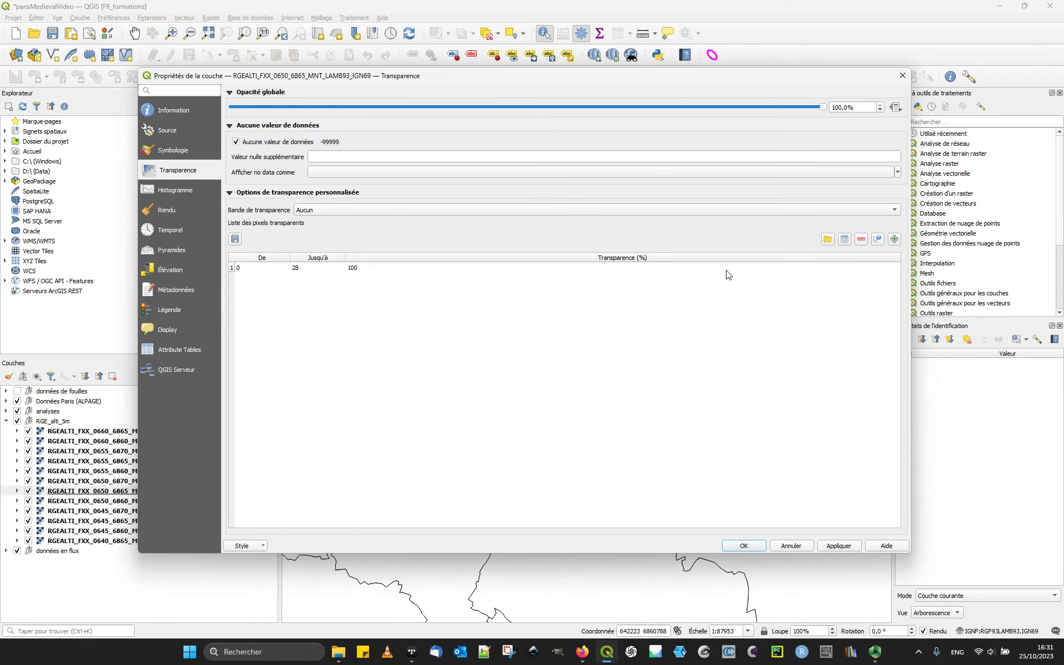
{"action": "left_click", "coordinate": [399, 268]}
{"action": "left_click", "coordinate": [862, 239]}
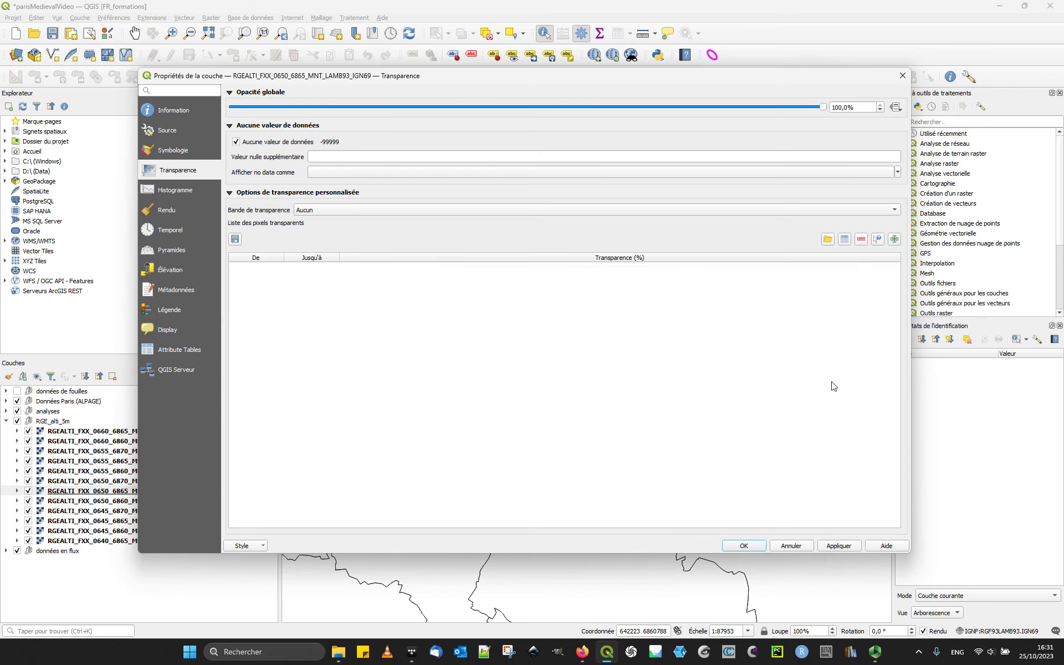
{"action": "left_click", "coordinate": [744, 546]}
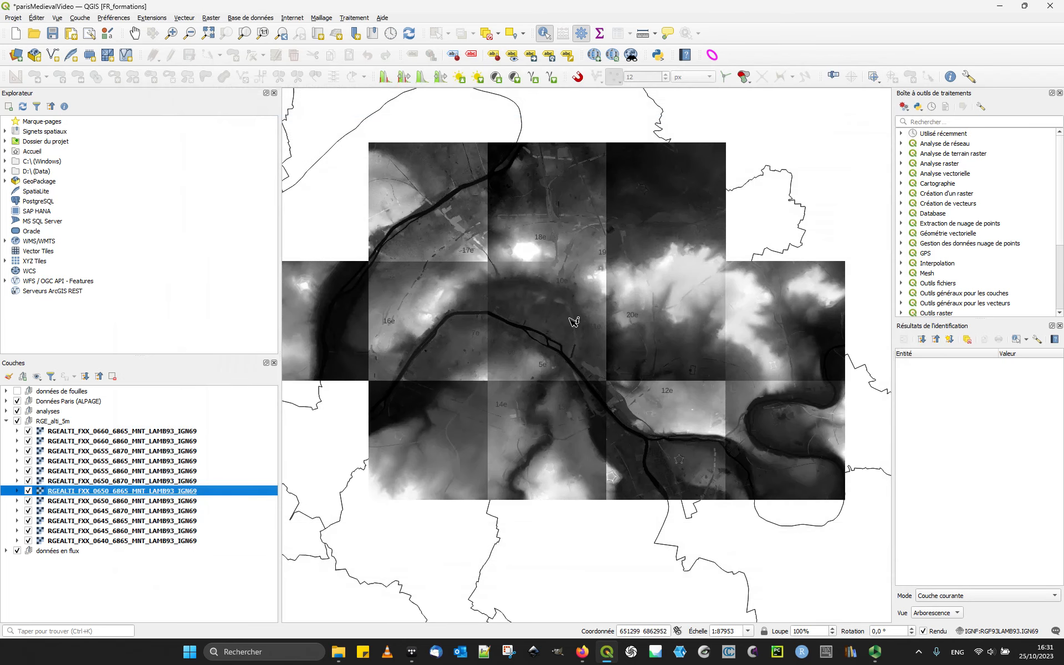
Start the raster merge tool (Fusion) and choose all twelve RGEALTI_FXX tiles as its input layers.
{"action": "left_click", "coordinate": [98, 431]}
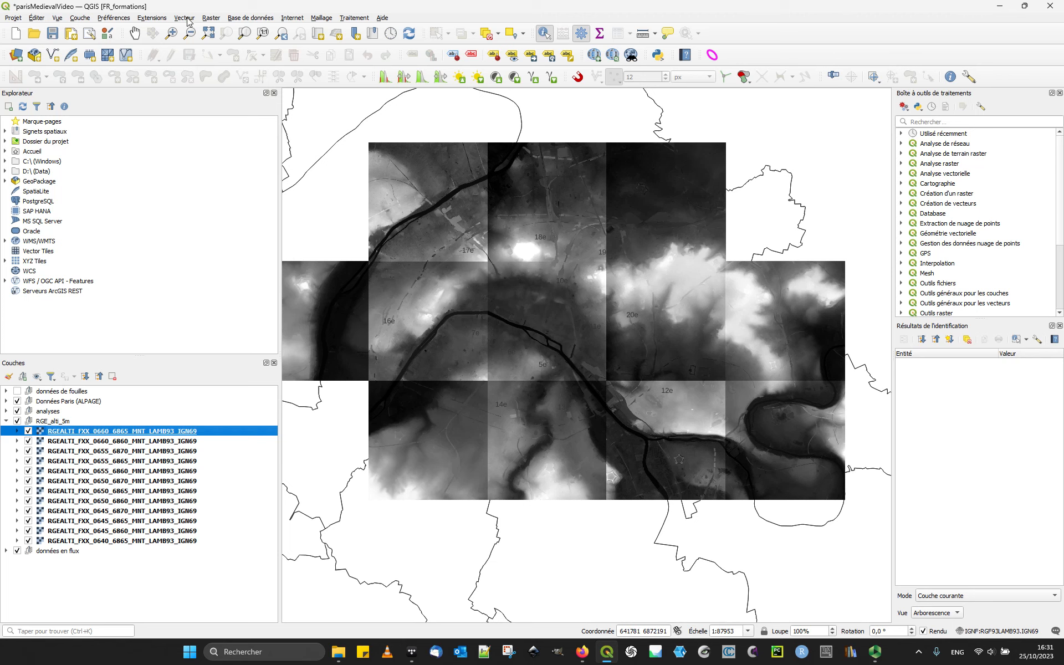
{"action": "left_click", "coordinate": [211, 18]}
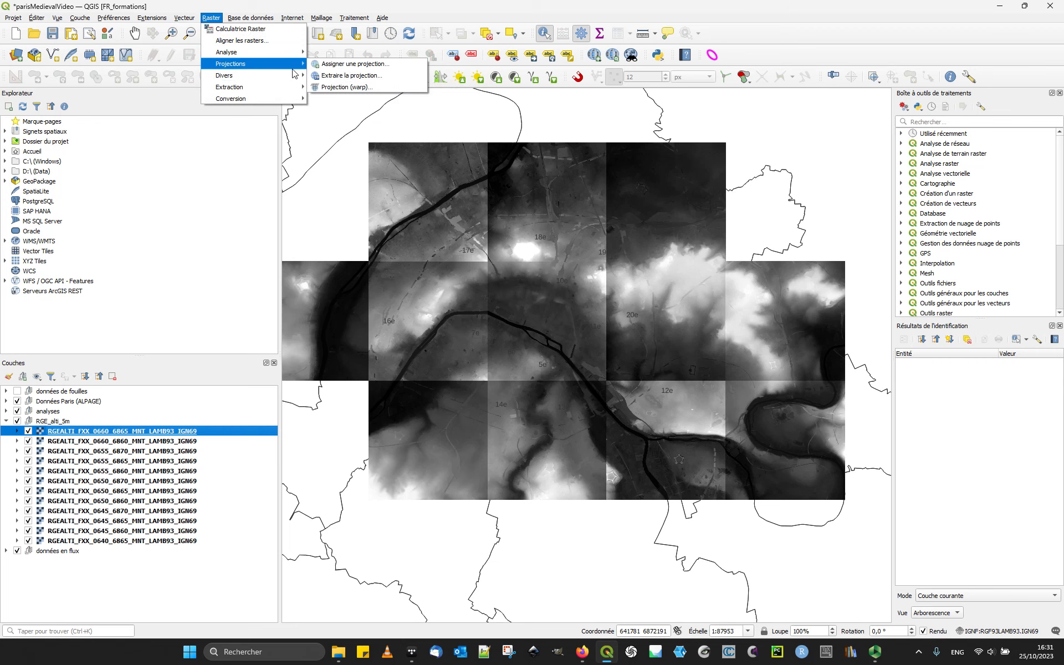
{"action": "mouse_move", "coordinate": [290, 79]}
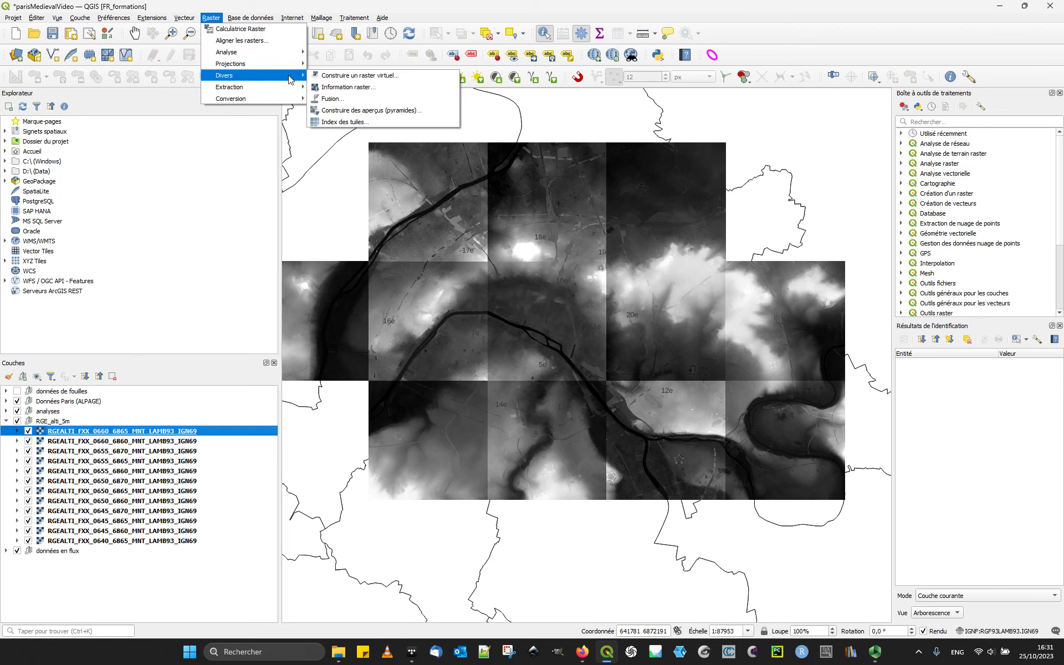
{"action": "left_click", "coordinate": [362, 101]}
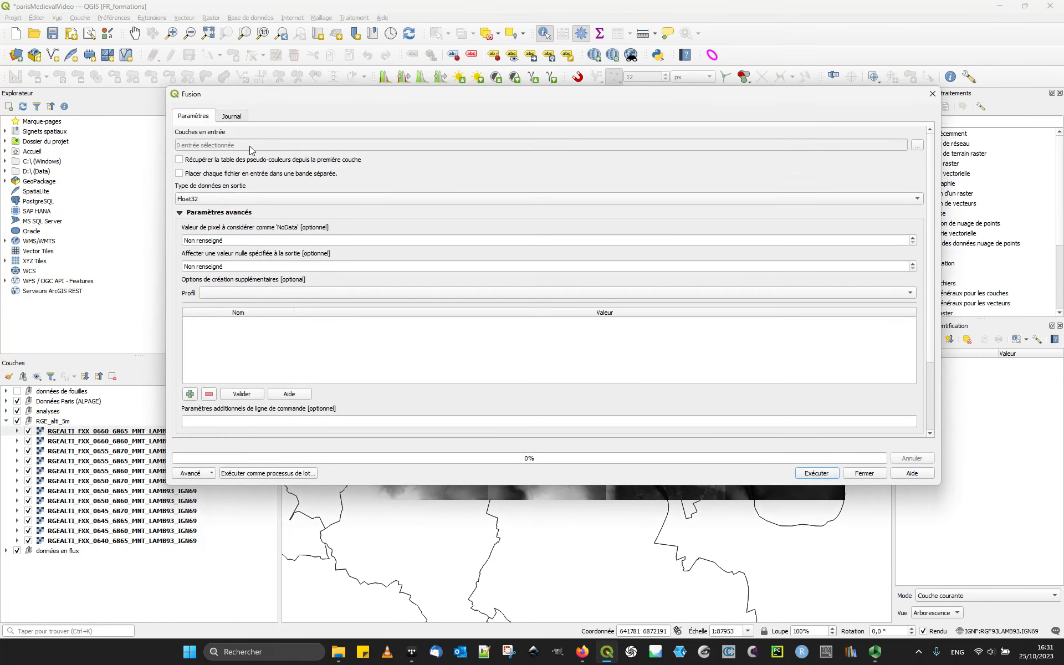
{"action": "left_click", "coordinate": [917, 146]}
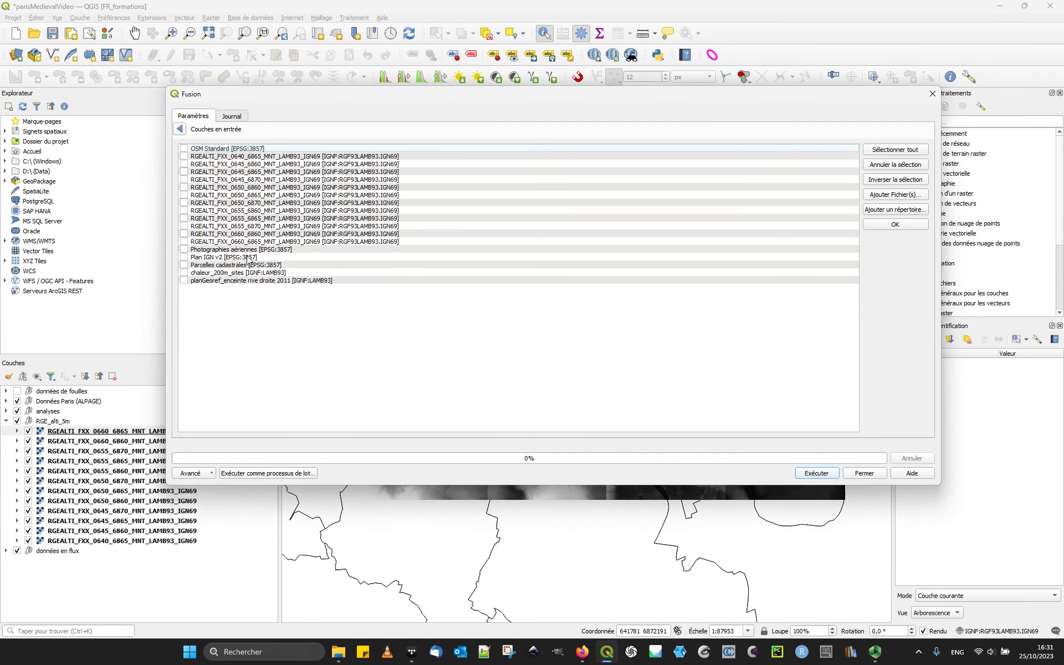
{"action": "left_click", "coordinate": [185, 172]}
{"action": "left_click", "coordinate": [185, 180]}
{"action": "left_click", "coordinate": [185, 187]}
{"action": "left_click", "coordinate": [186, 195]}
{"action": "left_click", "coordinate": [185, 203]}
{"action": "left_click", "coordinate": [184, 211]}
{"action": "left_click", "coordinate": [185, 218]}
{"action": "left_click", "coordinate": [185, 226]}
{"action": "left_click", "coordinate": [184, 241]}
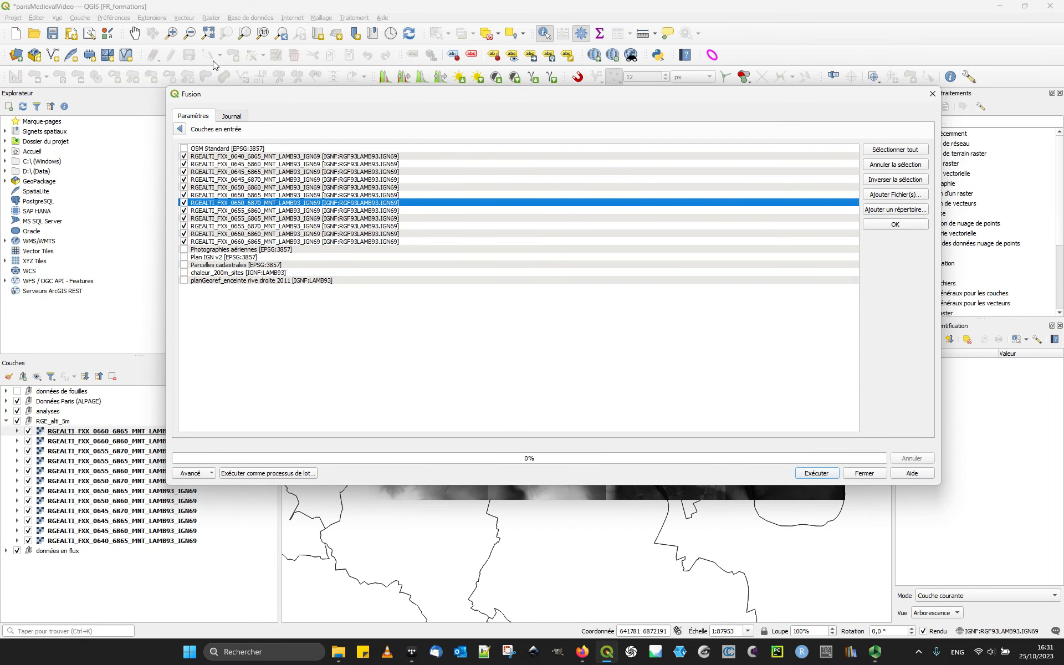
{"action": "left_click", "coordinate": [182, 129]}
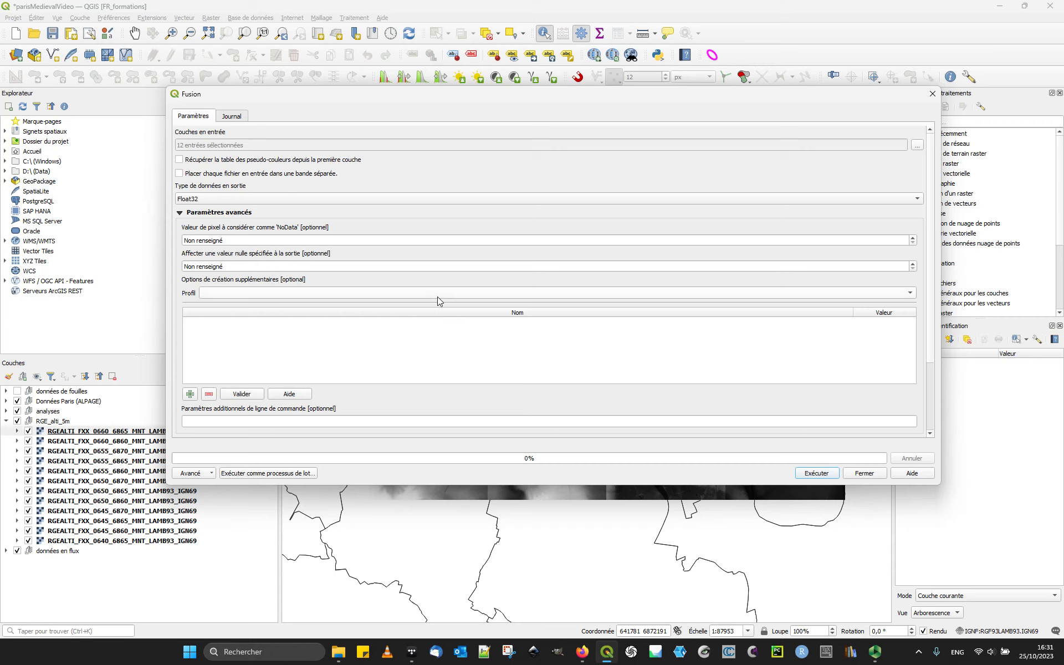
Set the merge output to a TIF file named parisFusion5m in D:/GIS_persistent/ParisMedieval/data/IGN_RGE_Alti.
{"action": "left_click_drag", "start_coordinate": [931, 198], "coordinate": [940, 260]}
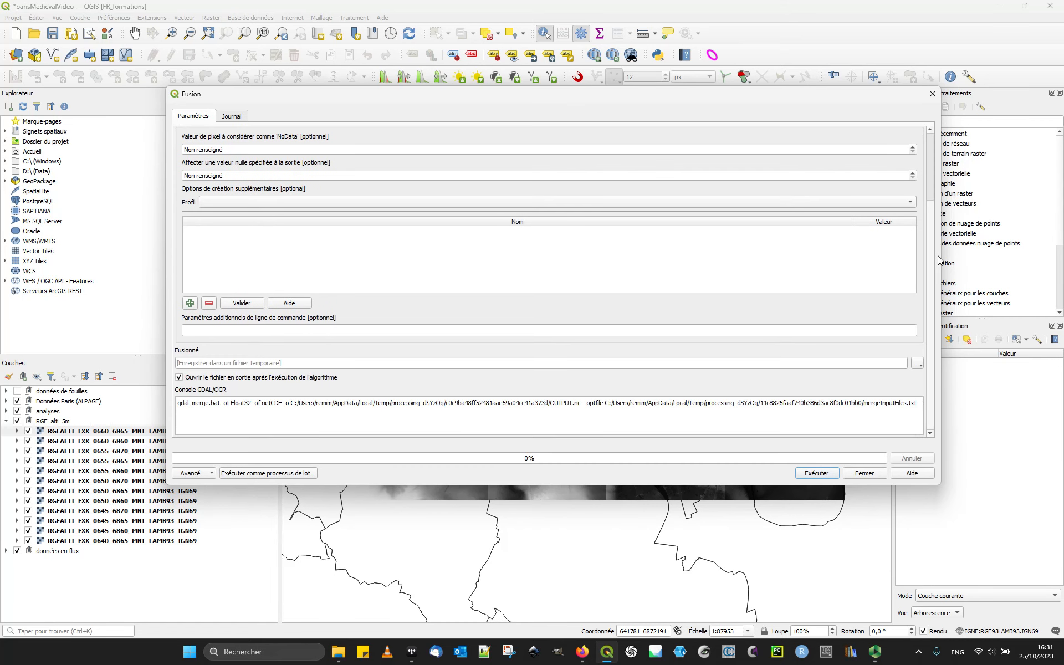
{"action": "right_click", "coordinate": [936, 292]}
{"action": "left_click_drag", "start_coordinate": [932, 221], "coordinate": [963, 296]}
{"action": "left_click", "coordinate": [354, 362]}
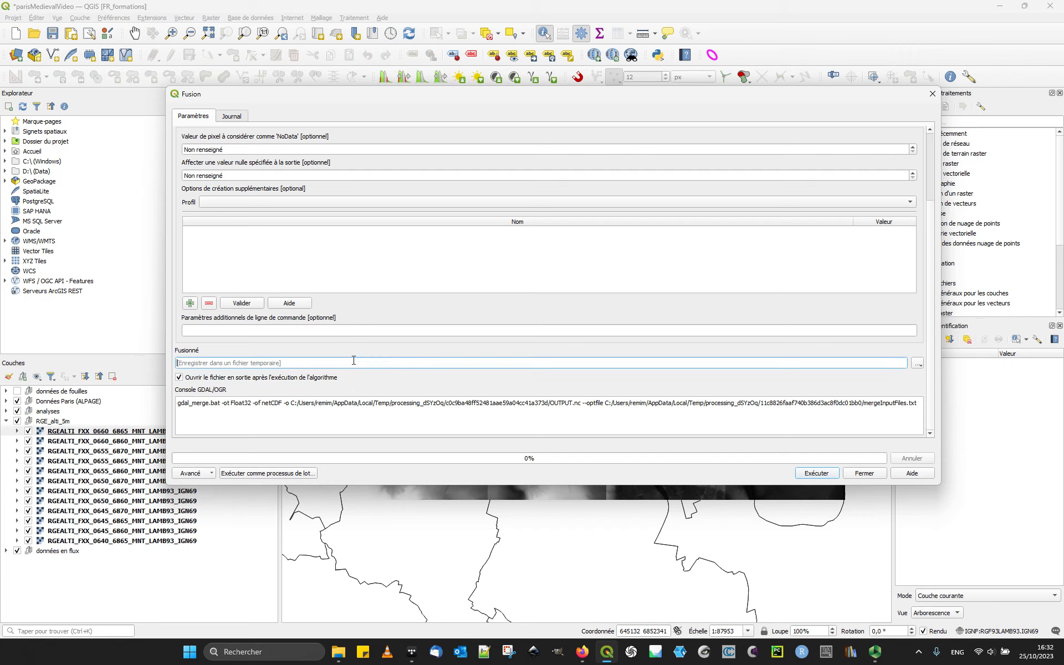
{"action": "left_click", "coordinate": [914, 362]}
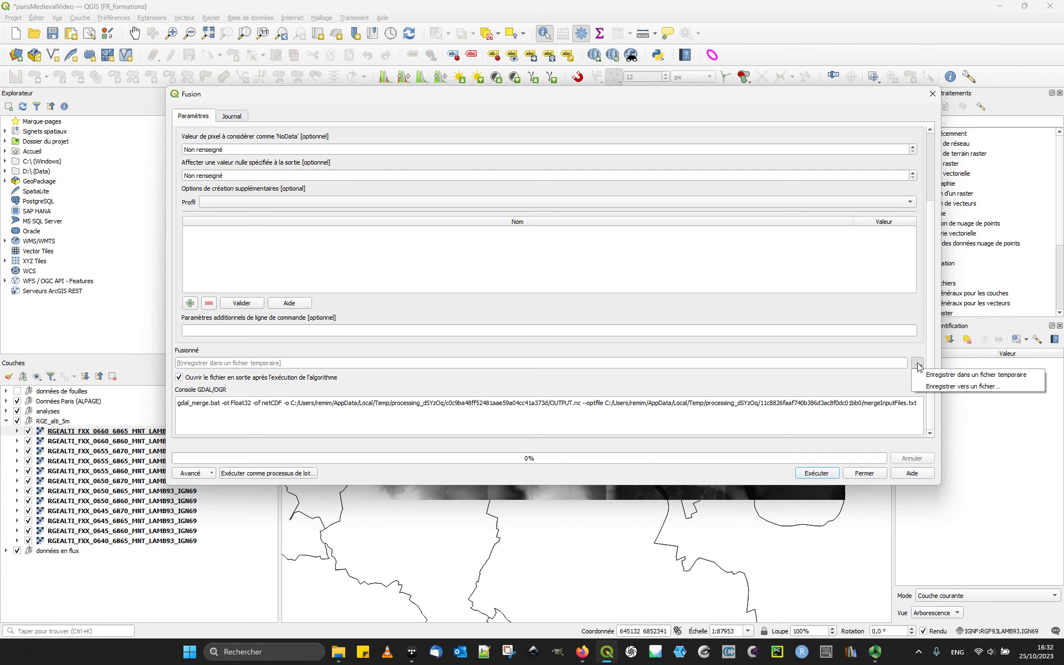
{"action": "left_click", "coordinate": [957, 386]}
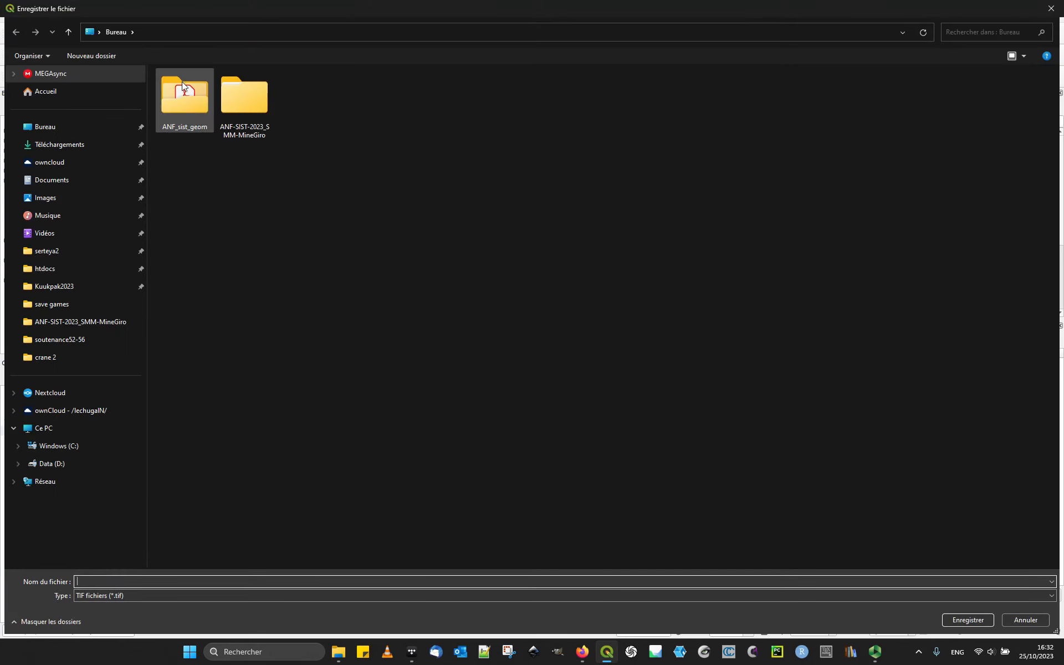
{"action": "left_click", "coordinate": [63, 468]}
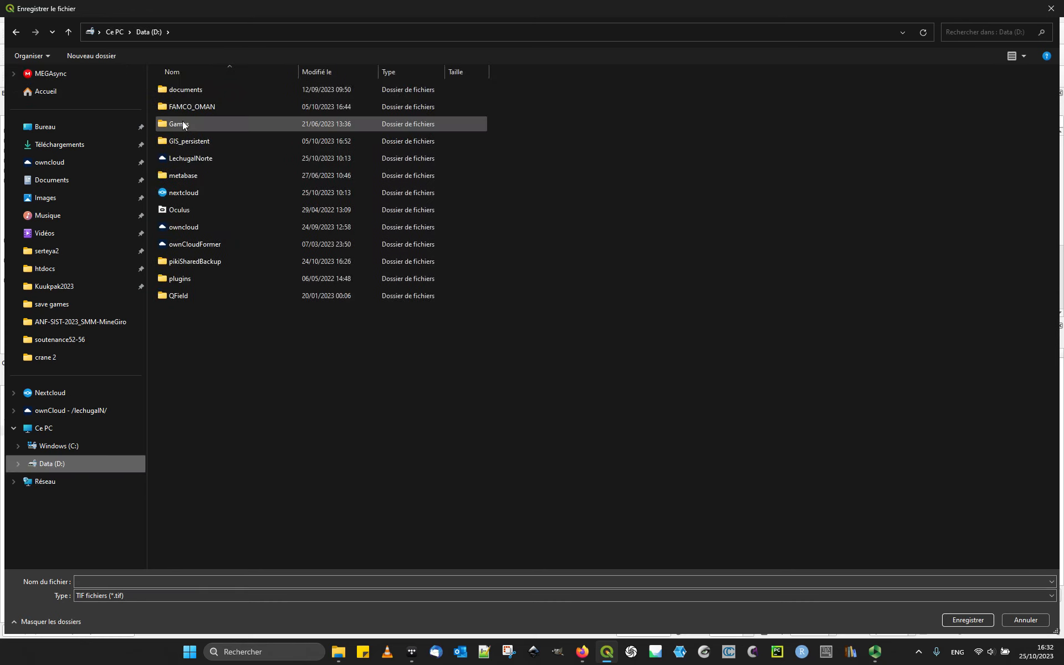
{"action": "double_click", "coordinate": [211, 140]}
{"action": "double_click", "coordinate": [223, 126]}
{"action": "double_click", "coordinate": [179, 105]}
{"action": "double_click", "coordinate": [203, 90]}
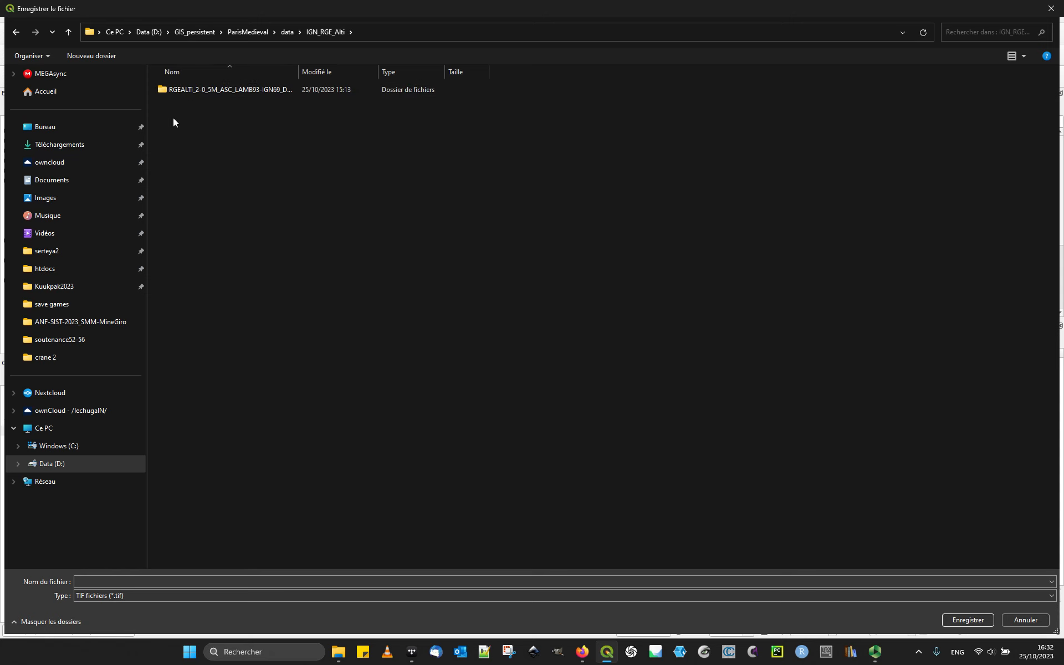
{"action": "right_click", "coordinate": [172, 118]}
{"action": "left_click", "coordinate": [486, 183]}
{"action": "left_click", "coordinate": [286, 34]}
{"action": "double_click", "coordinate": [192, 91]}
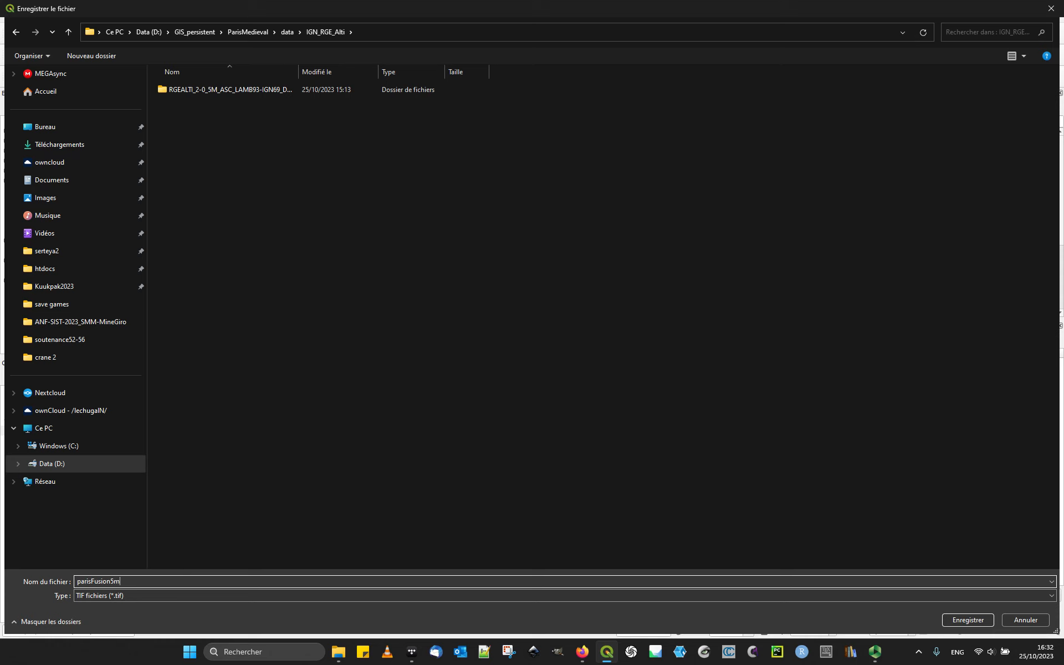
{"action": "key", "text": "Return"}
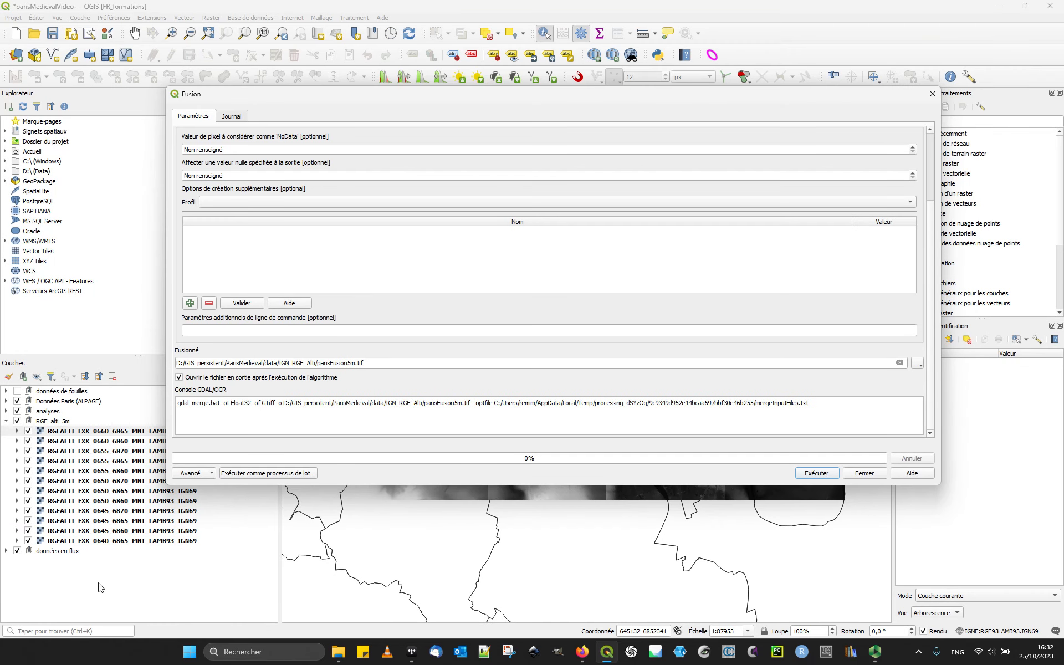
Run the merge of the twelve tiles with Float32 output and close the Fusion dialog.
{"action": "left_click_drag", "start_coordinate": [932, 304], "coordinate": [936, 220]}
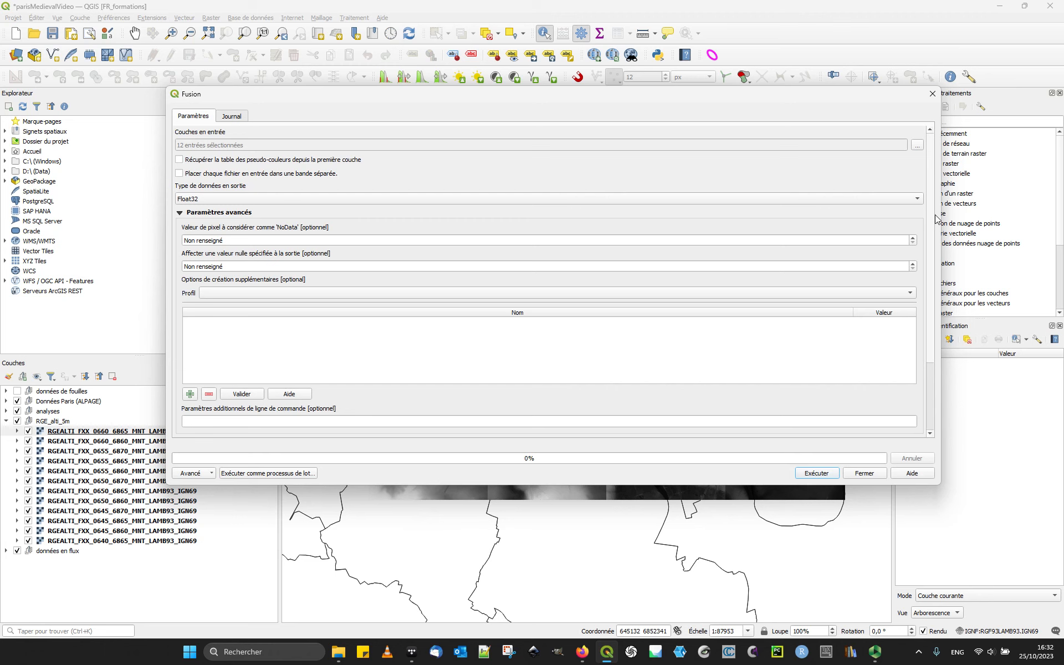
{"action": "left_click", "coordinate": [830, 474]}
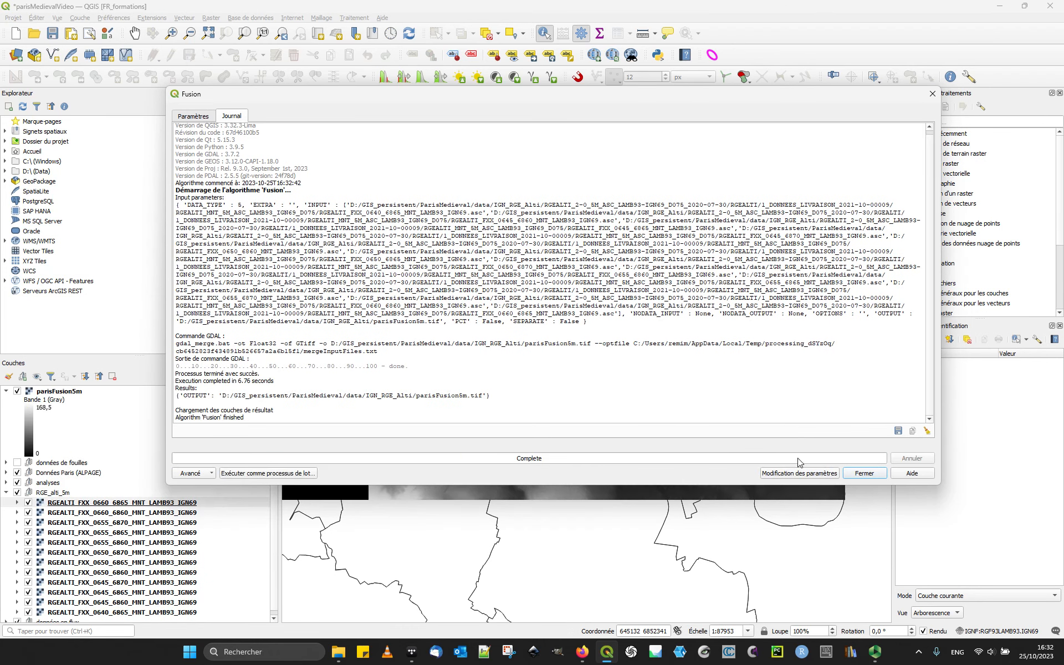
{"action": "left_click", "coordinate": [873, 474]}
Examine the parisFusion5m layer's properties for its raster dimensions, pixel size and coordinate reference system.
{"action": "left_click", "coordinate": [51, 392]}
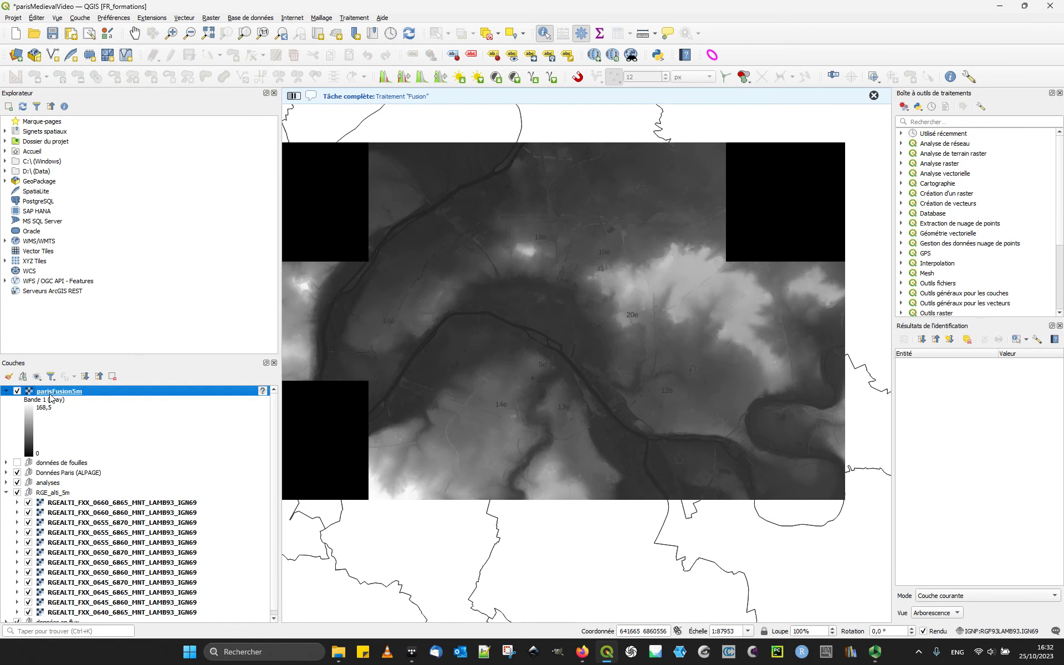
{"action": "double_click", "coordinate": [51, 396]}
{"action": "left_click", "coordinate": [180, 122]}
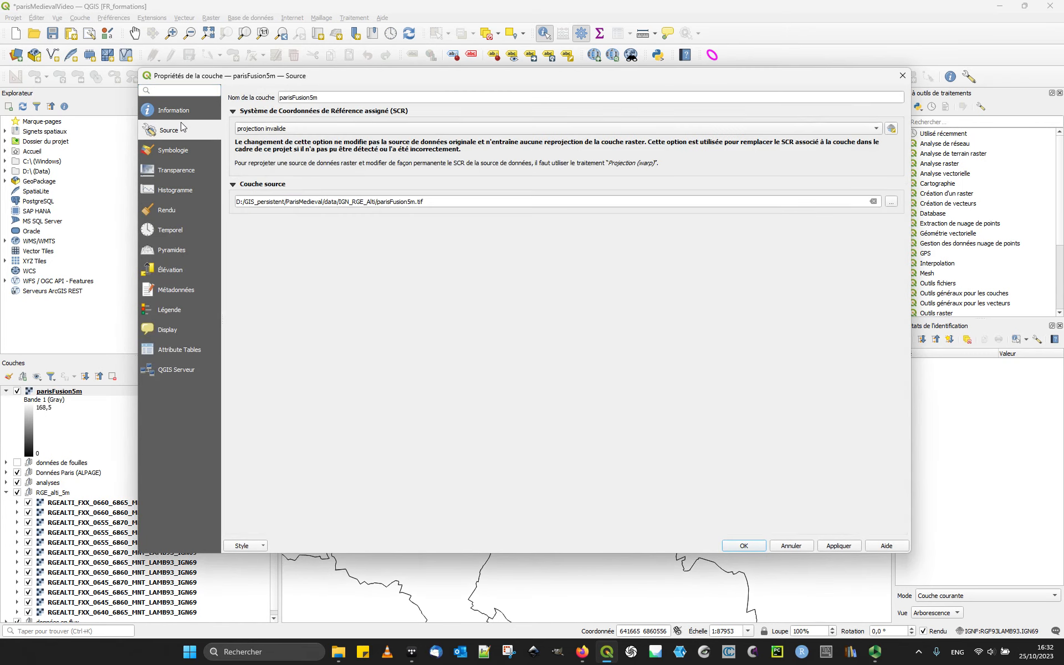
{"action": "left_click", "coordinate": [184, 106]}
{"action": "scroll", "coordinate": [569, 360], "scroll_direction": "down", "scroll_amount": 1}
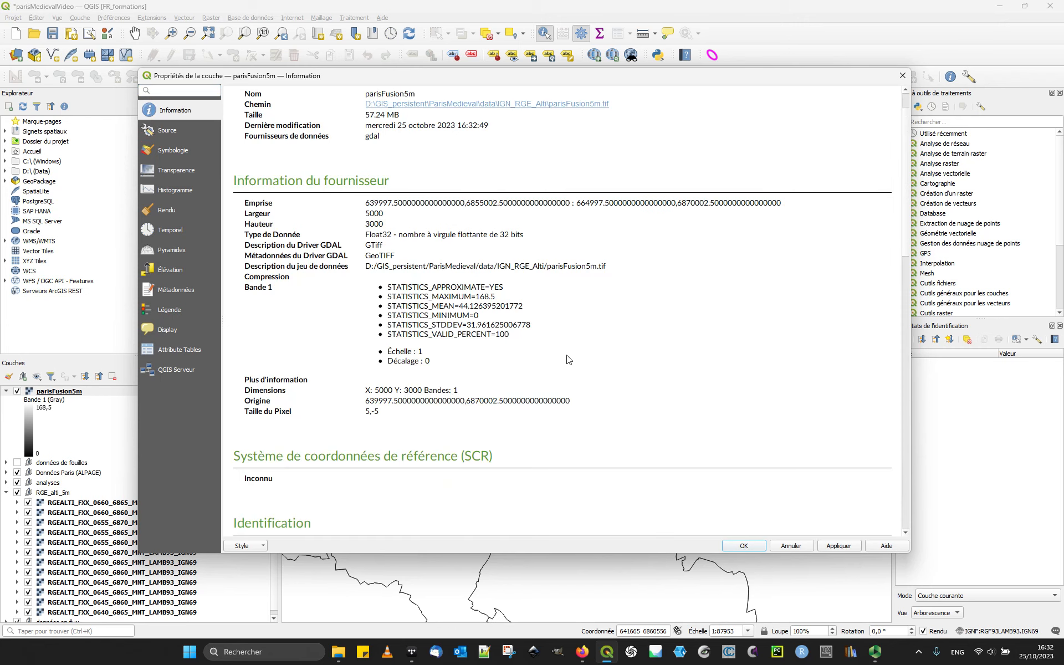
{"action": "left_click_drag", "start_coordinate": [371, 391], "coordinate": [459, 391]}
{"action": "left_click", "coordinate": [325, 423]}
{"action": "left_click_drag", "start_coordinate": [368, 410], "coordinate": [392, 412]}
{"action": "left_click", "coordinate": [436, 429]}
{"action": "left_click", "coordinate": [791, 546]}
Assign the RGF93 Lambert 93 (IGNF:RGF93LAMB93) coordinate reference system to the parisFusion5m layer.
{"action": "left_click", "coordinate": [264, 391]}
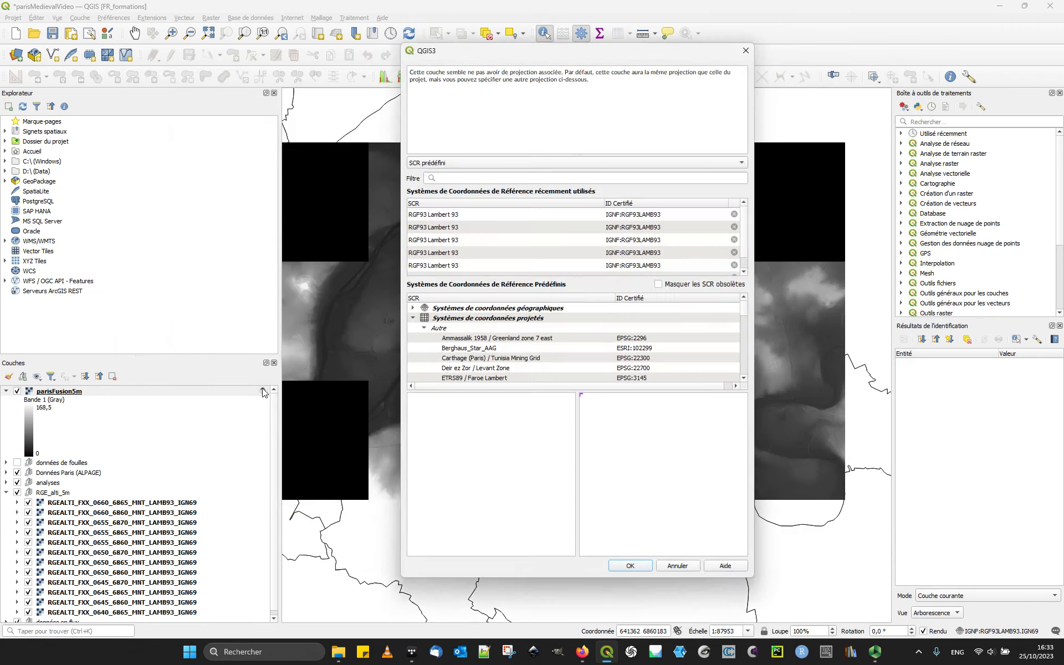
{"action": "double_click", "coordinate": [510, 213]}
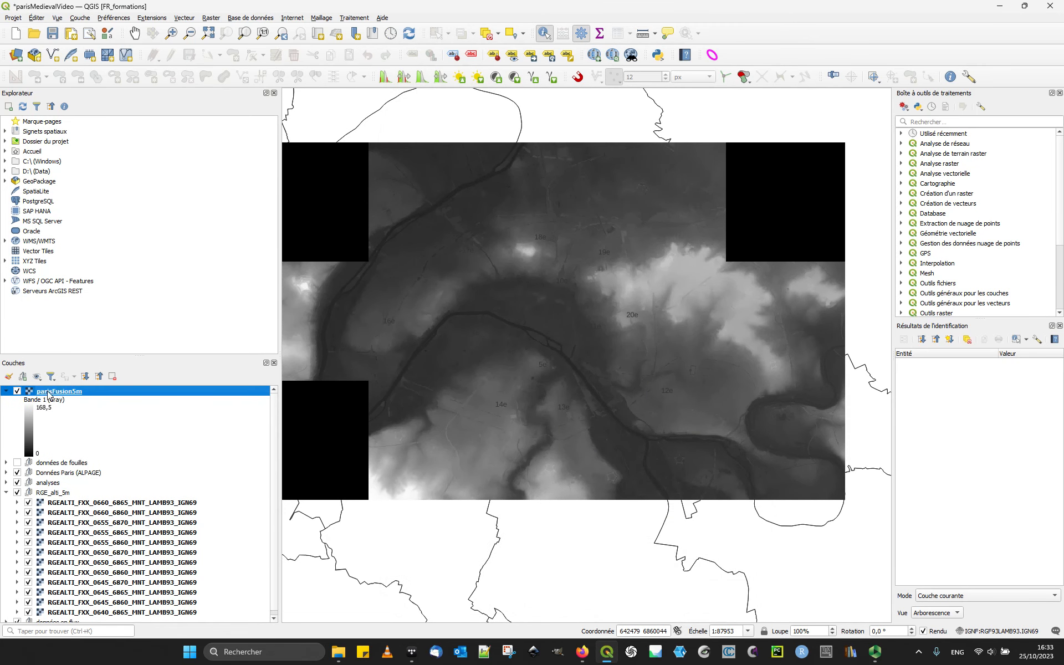
Remove the RGE_alti_5m group with its twelve source tiles from the project.
{"action": "left_click", "coordinate": [62, 503]}
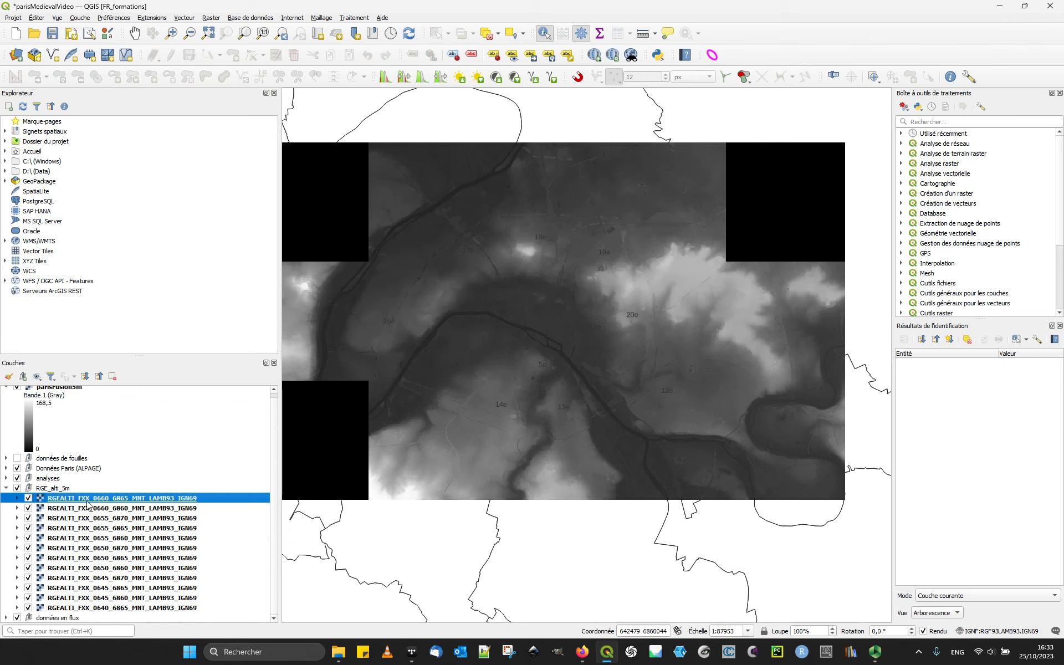
{"action": "left_click", "coordinate": [86, 490]}
{"action": "left_click", "coordinate": [112, 376]}
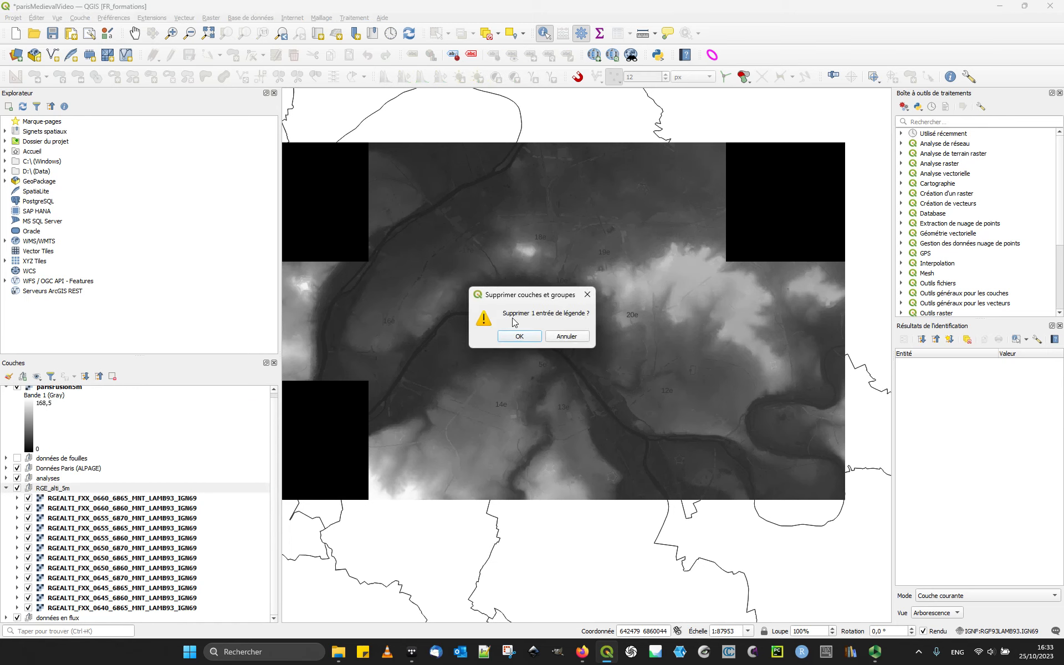
{"action": "left_click", "coordinate": [519, 336]}
Identify the parisFusion5m pixel value inside the black northwestern corner area that has no tile.
{"action": "left_click", "coordinate": [331, 211]}
{"action": "left_click", "coordinate": [74, 391]}
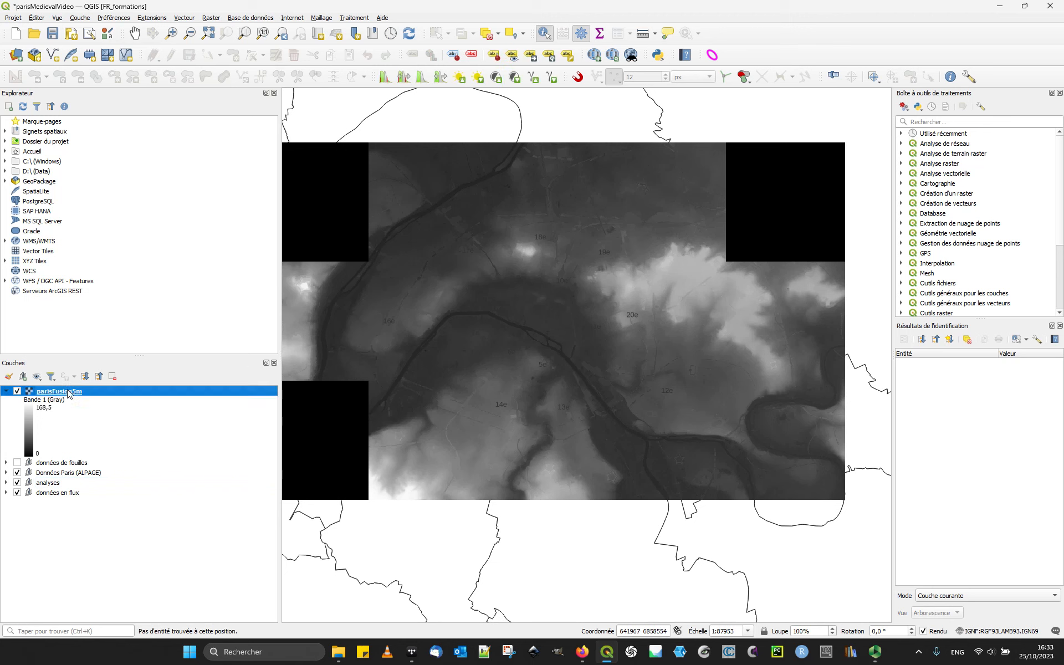
{"action": "left_click", "coordinate": [355, 202]}
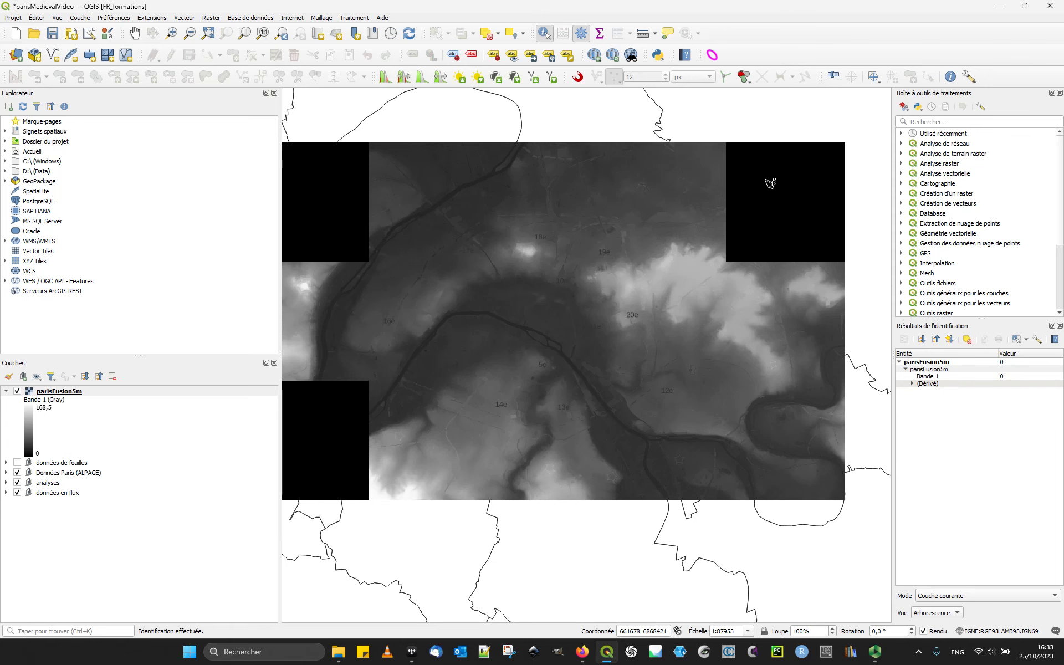
{"action": "left_click_drag", "start_coordinate": [616, 148], "coordinate": [651, 192]}
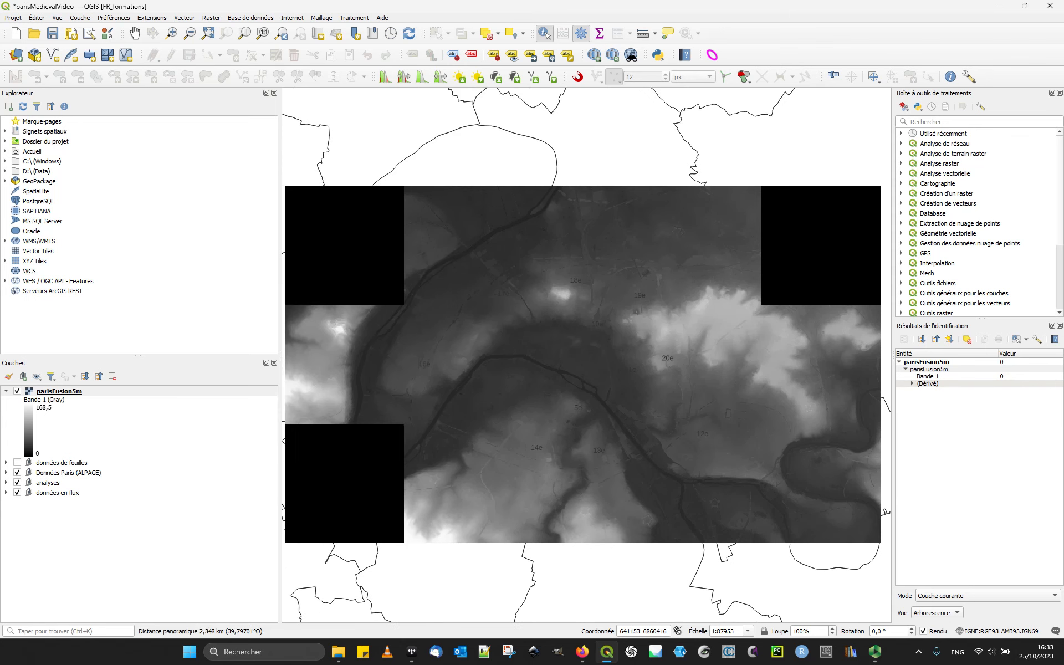
Try a Fusion setup with one input layer and -99999 as the input NoData value, and close it without running.
{"action": "left_click", "coordinate": [84, 392]}
{"action": "left_click", "coordinate": [211, 17]}
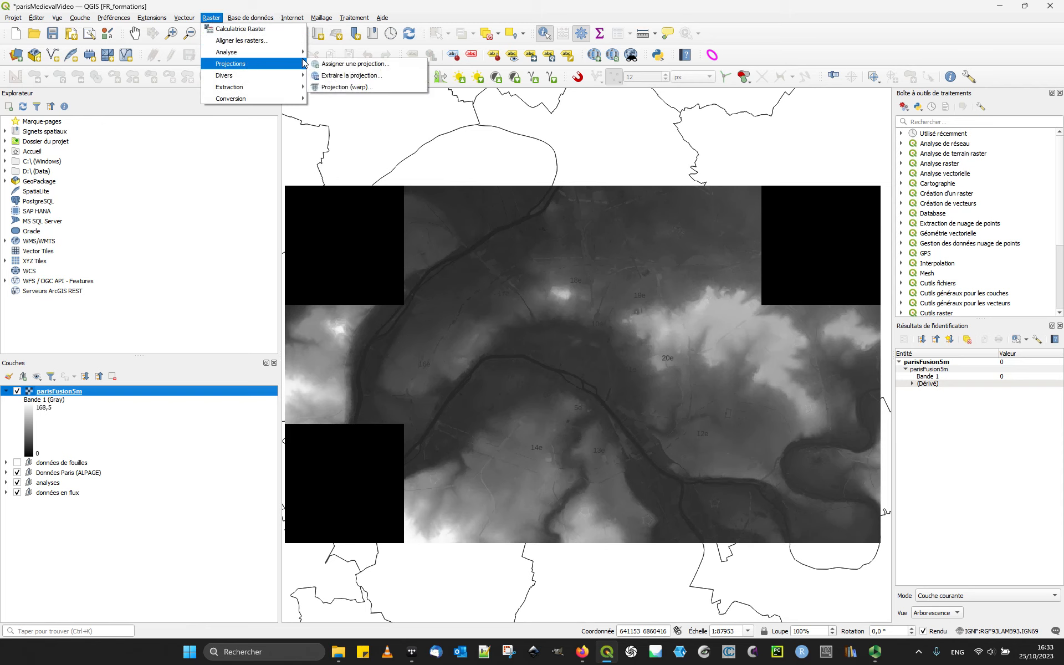
{"action": "mouse_move", "coordinate": [290, 81]}
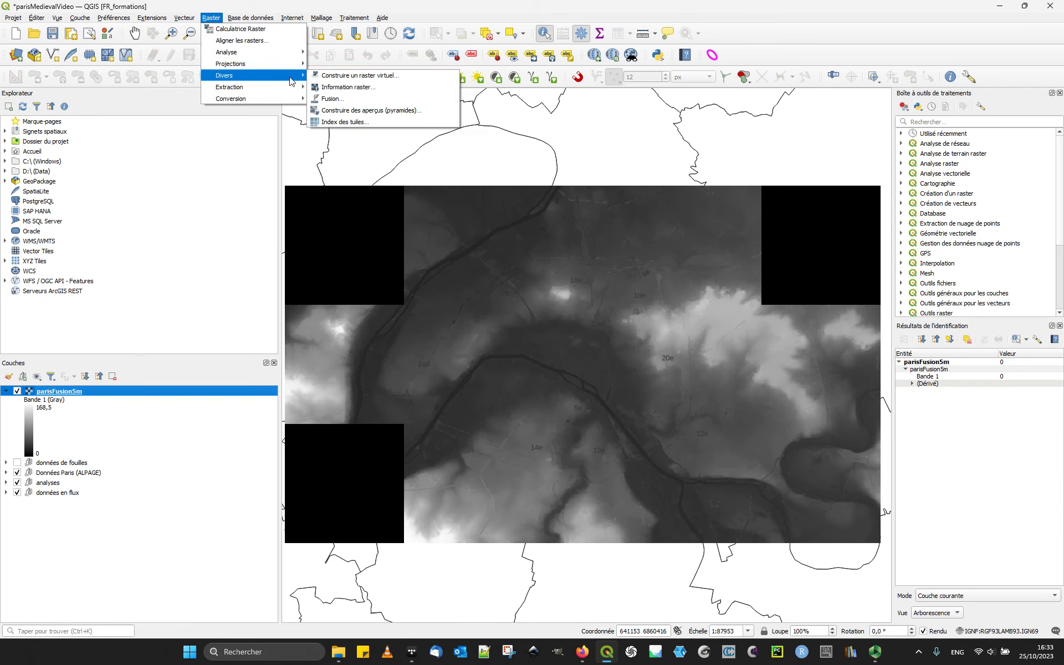
{"action": "left_click", "coordinate": [355, 98]}
{"action": "left_click", "coordinate": [917, 145]}
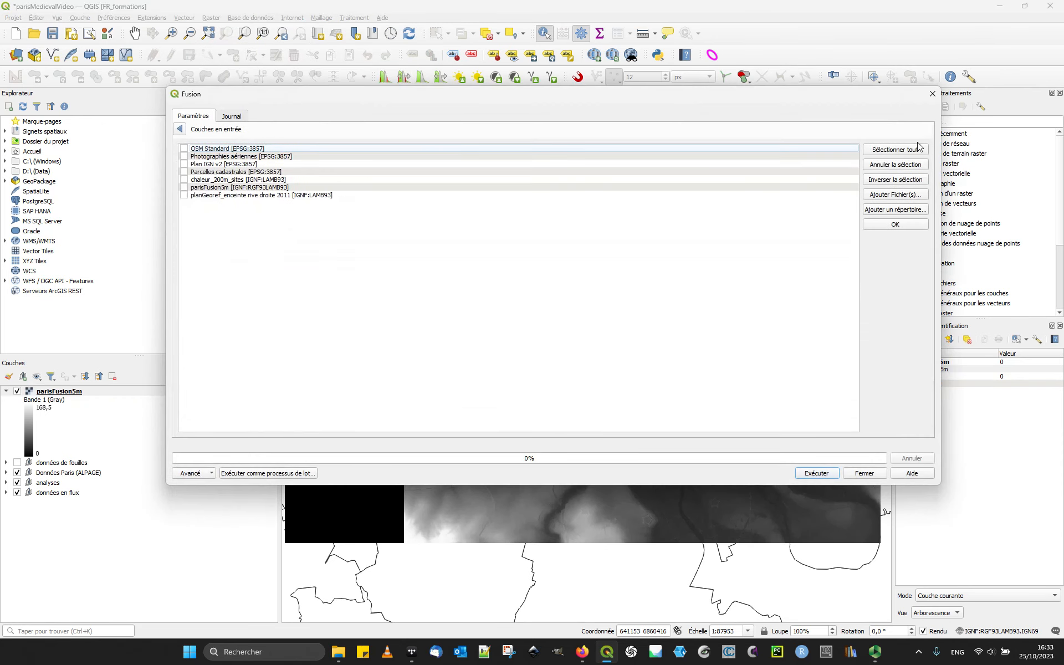
{"action": "left_click", "coordinate": [185, 157]}
{"action": "left_click", "coordinate": [181, 129]}
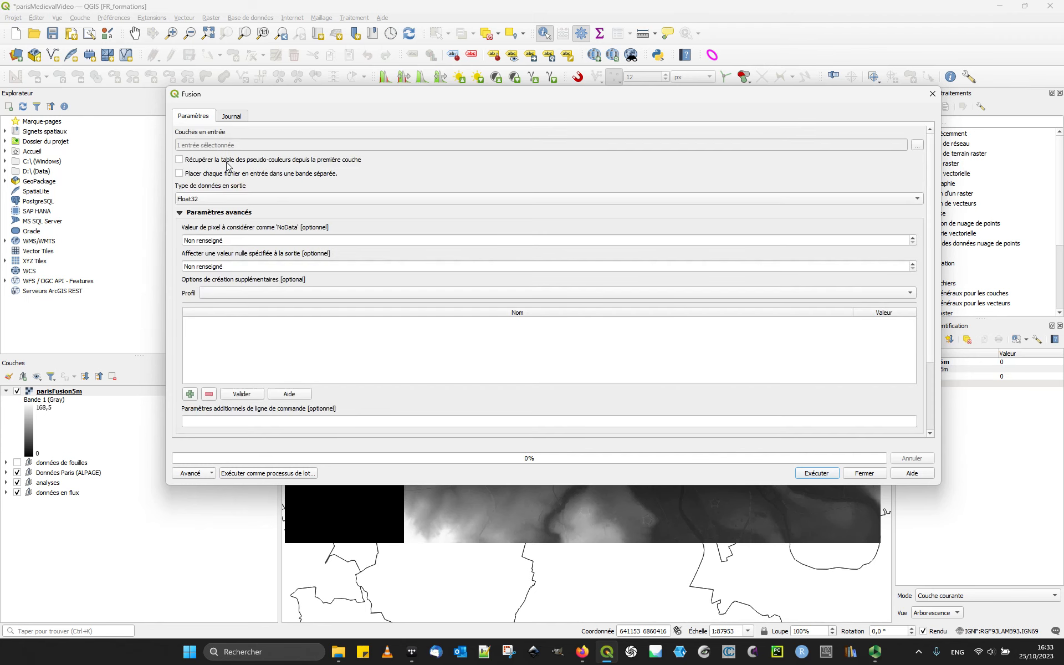
{"action": "left_click", "coordinate": [248, 240]}
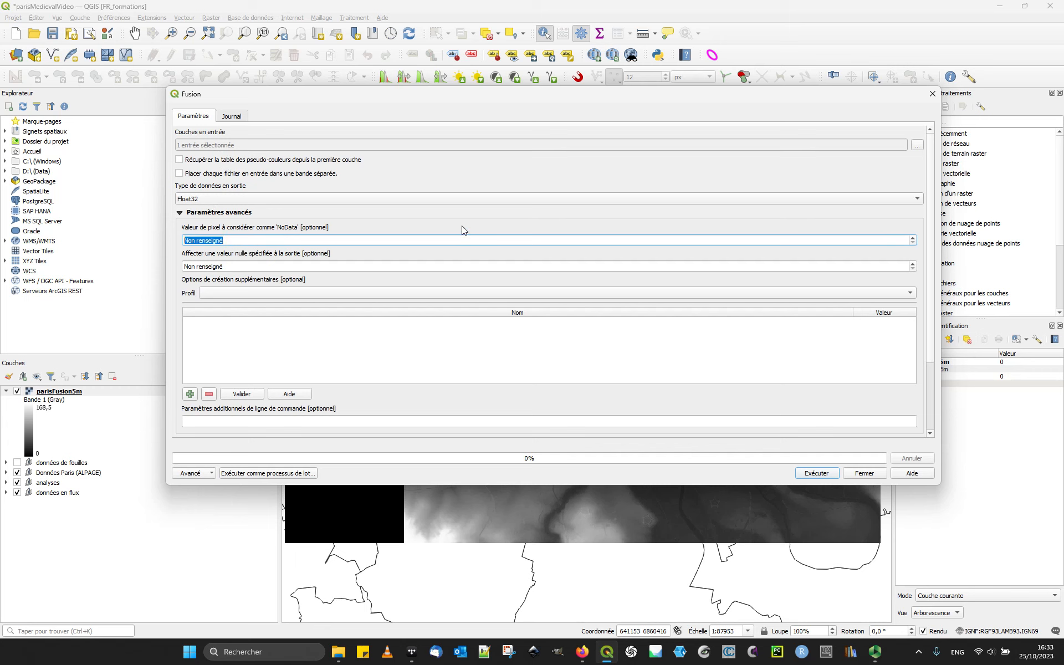
{"action": "type", "text": "-99999"}
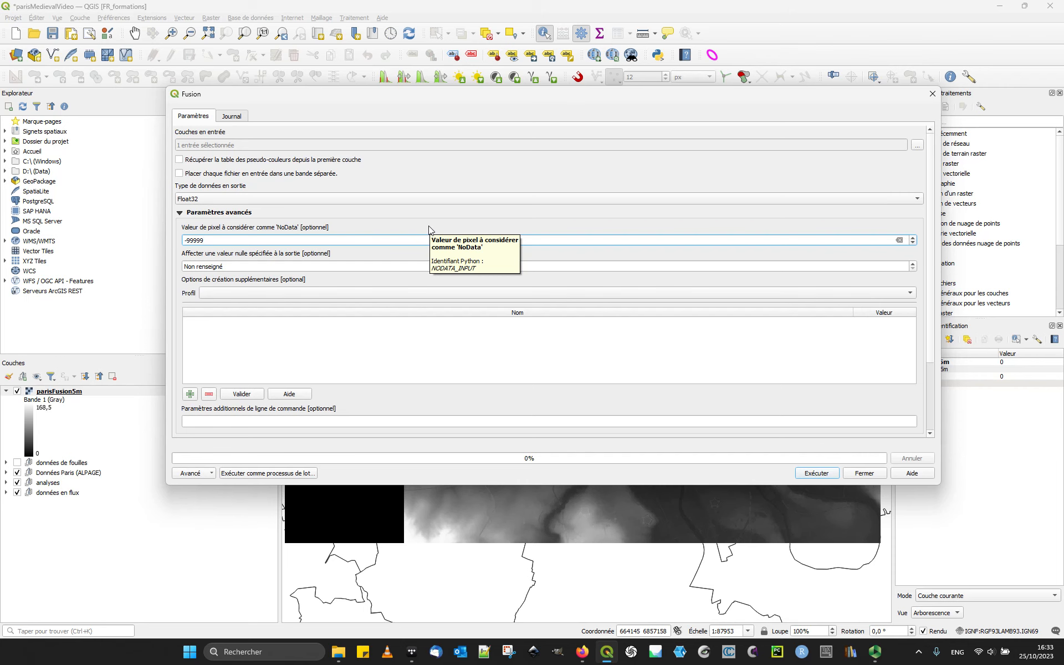
{"action": "left_click", "coordinate": [867, 475]}
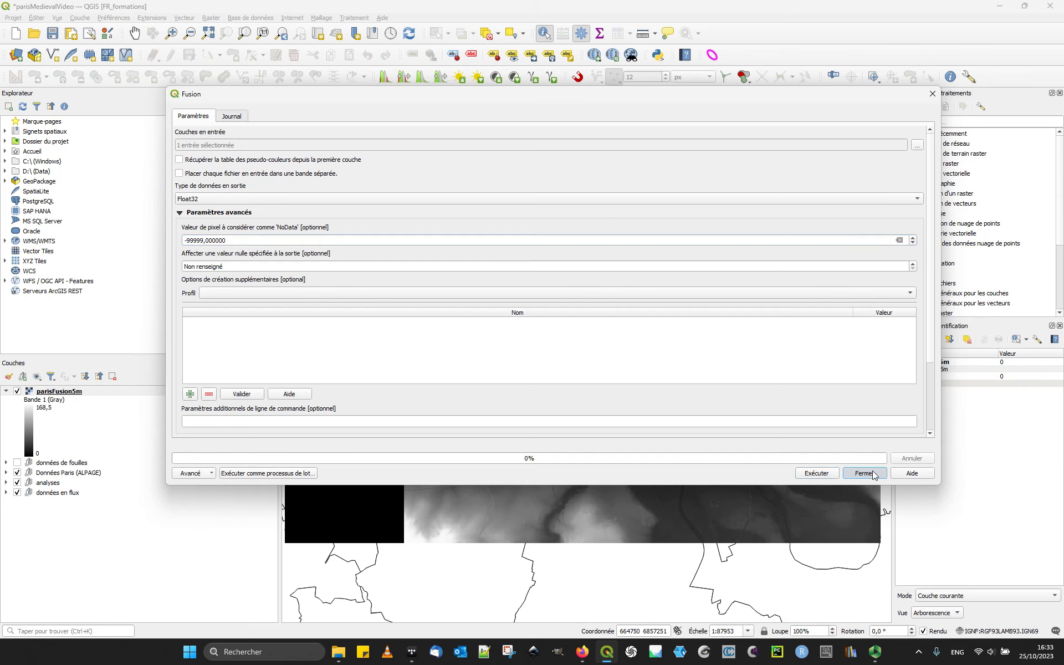
Identify the parisFusion5m elevation on the bright southwestern high ground and in the city centre near the Seine.
{"action": "mouse_move", "coordinate": [504, 343]}
{"action": "left_mouse_down"}
{"action": "mouse_move", "coordinate": [488, 374]}
{"action": "mouse_move", "coordinate": [503, 365]}
{"action": "left_mouse_up"}
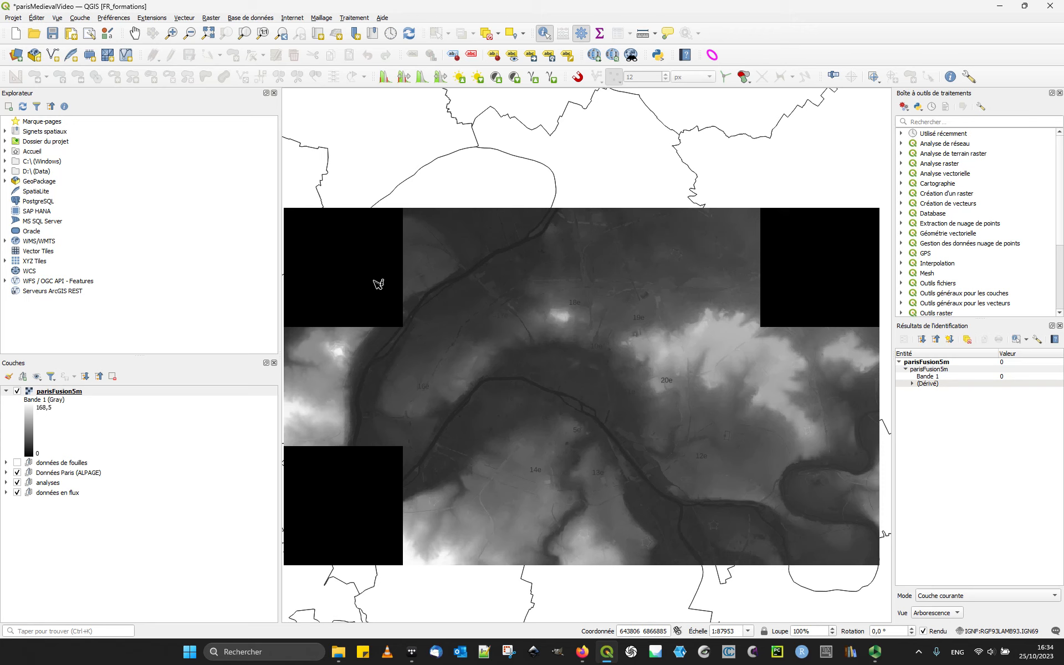
{"action": "scroll", "coordinate": [691, 380], "scroll_direction": "down", "scroll_amount": 1}
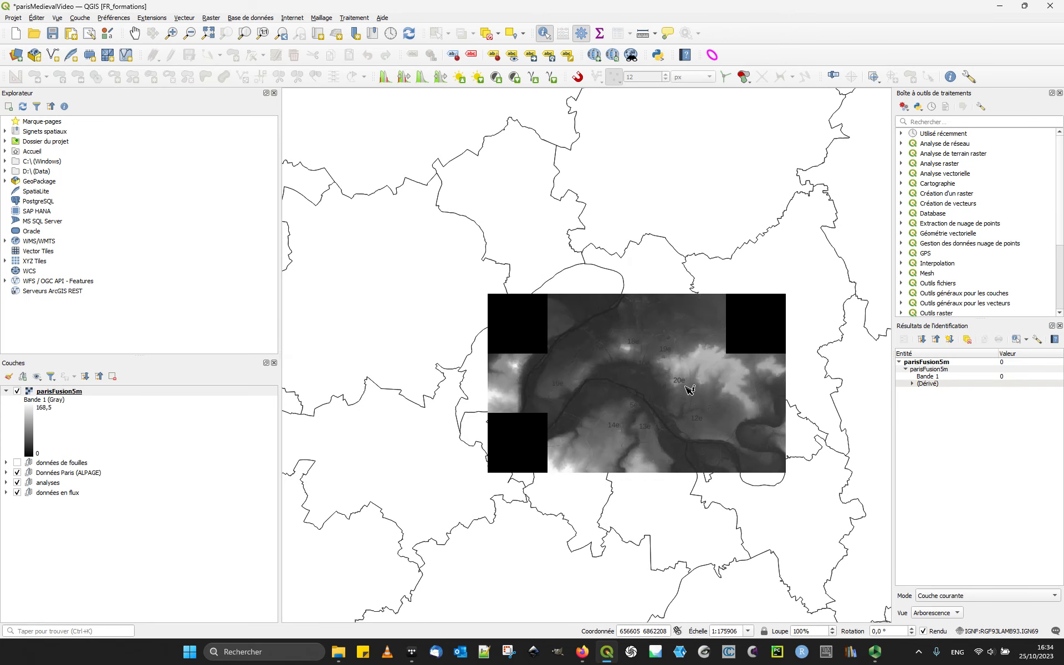
{"action": "scroll", "coordinate": [696, 388], "scroll_direction": "up", "scroll_amount": 1}
{"action": "left_click_drag", "start_coordinate": [696, 390], "coordinate": [713, 398]}
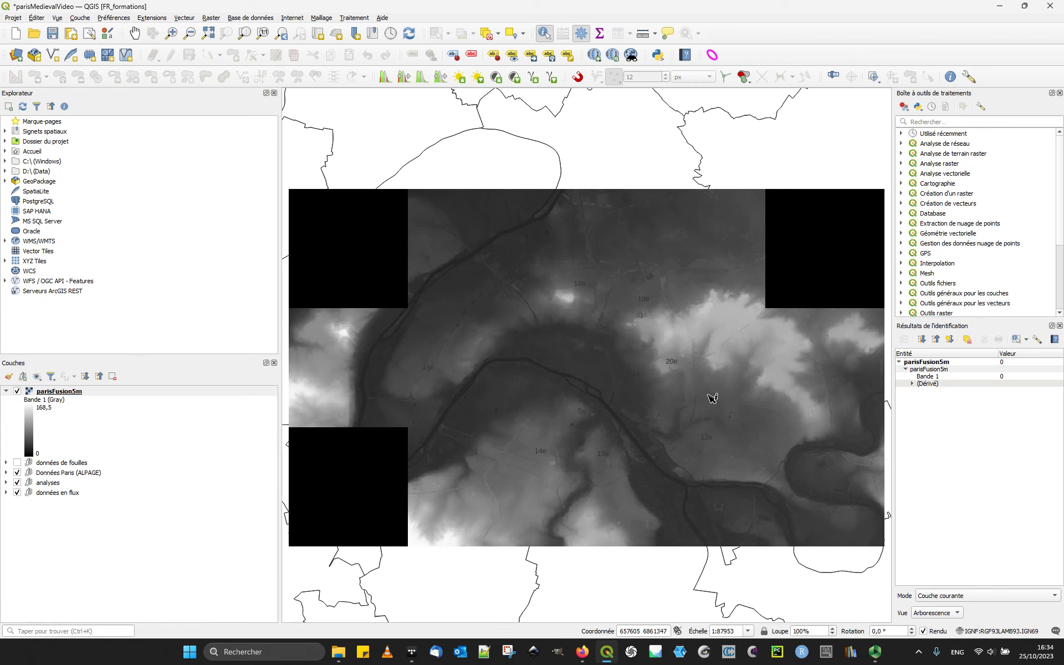
{"action": "left_click", "coordinate": [89, 391]}
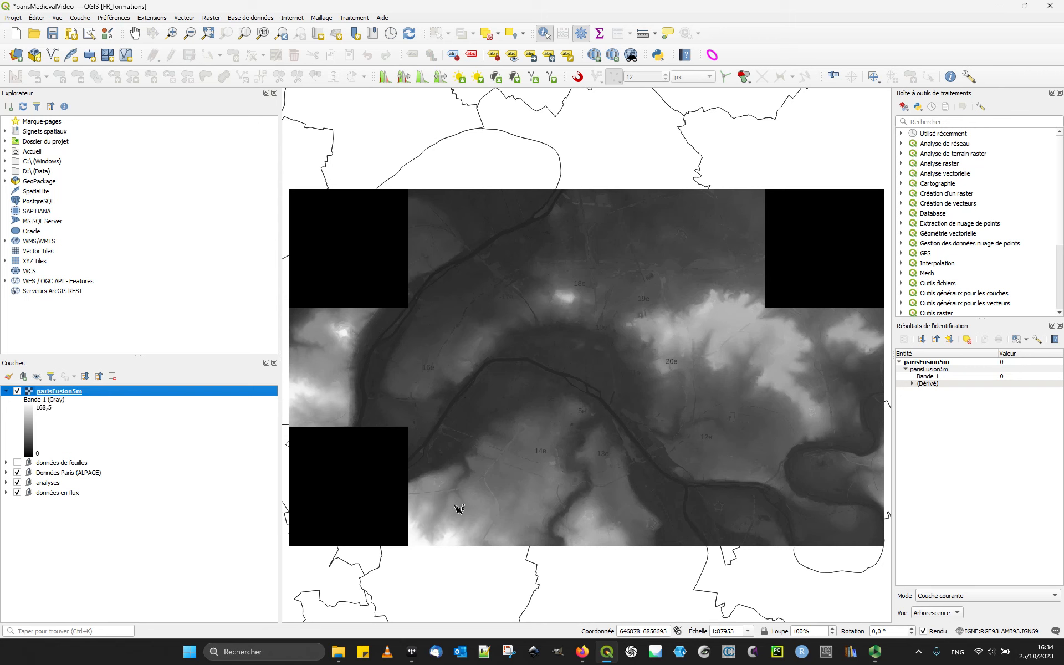
{"action": "left_click", "coordinate": [423, 543]}
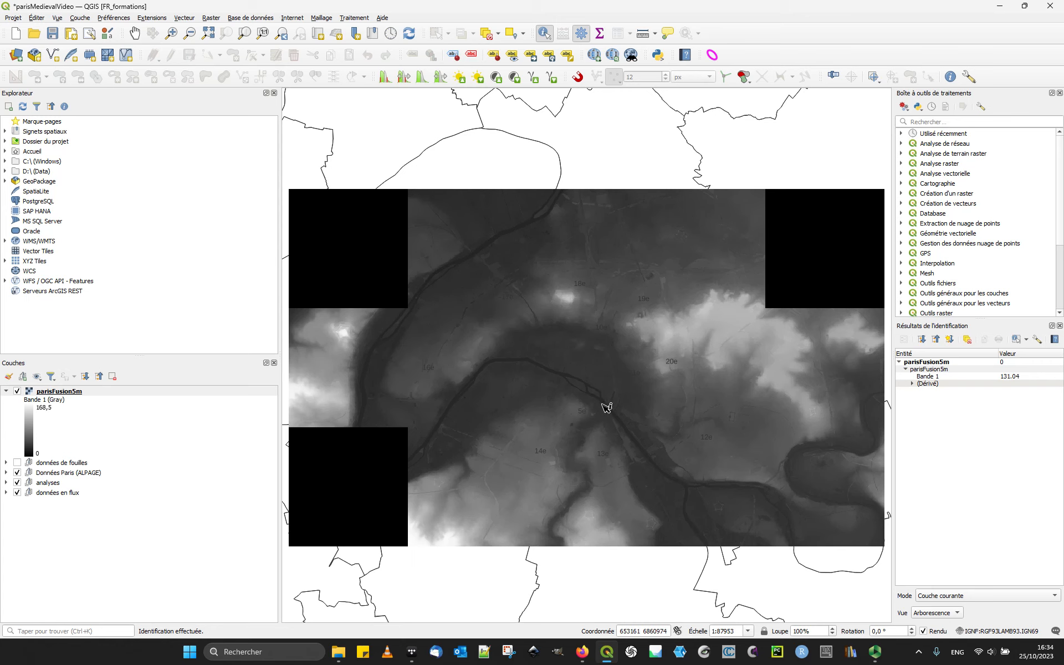
{"action": "left_click", "coordinate": [570, 379]}
Apply a local cumulative cut stretch to parisFusion5m for an extent centred on the 13e and 14e arrondissements.
{"action": "scroll", "coordinate": [479, 320], "scroll_direction": "up", "scroll_amount": 1}
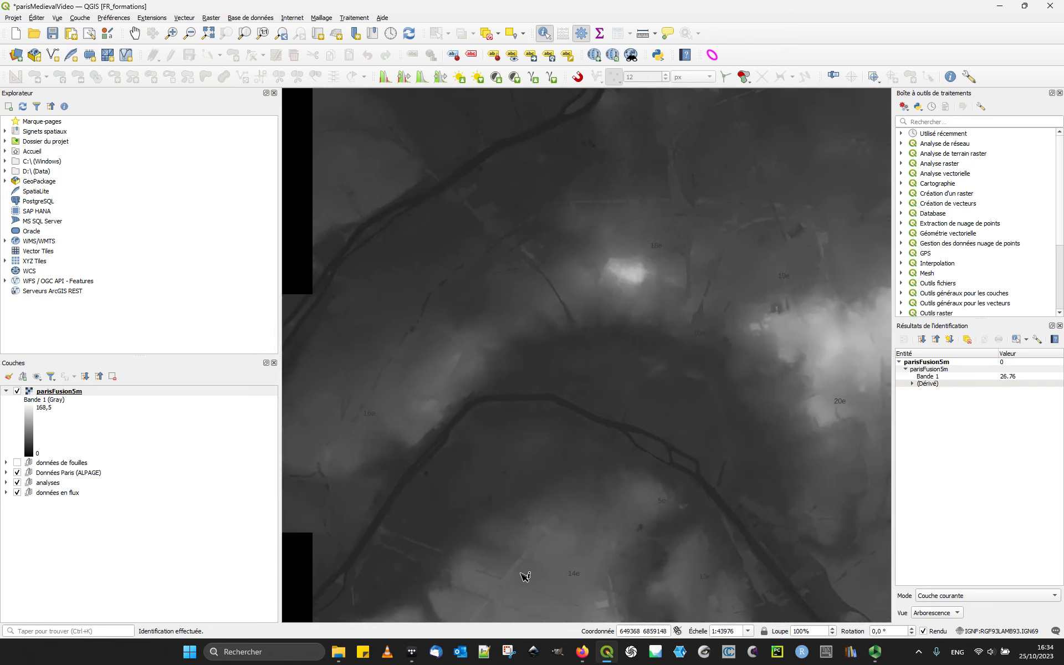
{"action": "left_click_drag", "start_coordinate": [525, 575], "coordinate": [572, 394]}
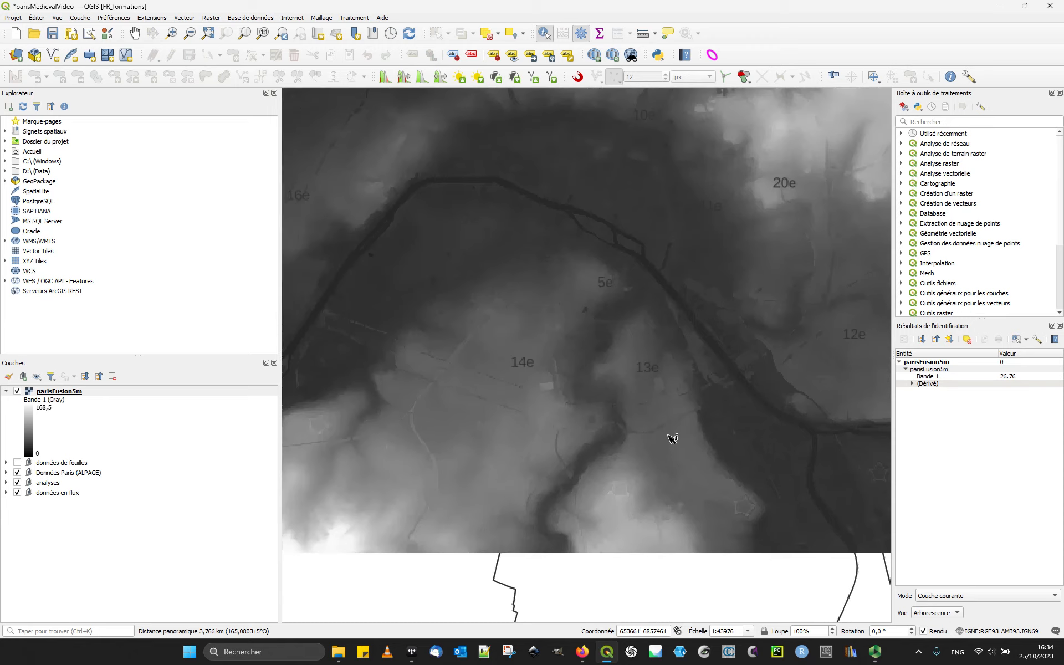
{"action": "scroll", "coordinate": [561, 405], "scroll_direction": "up", "scroll_amount": 1}
{"action": "scroll", "coordinate": [554, 392], "scroll_direction": "up", "scroll_amount": 1}
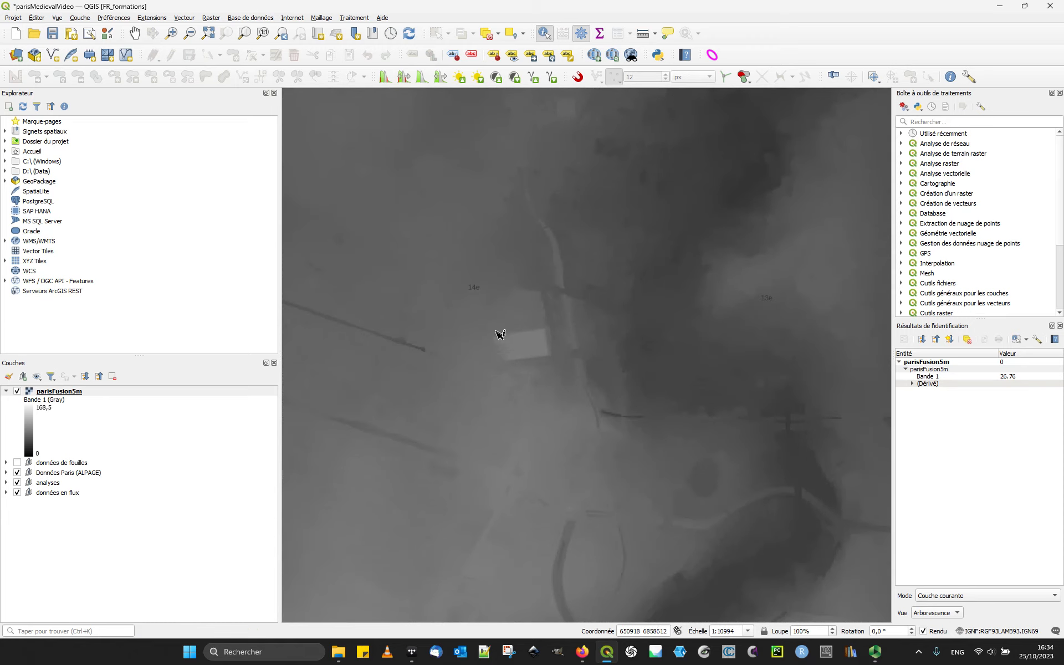
{"action": "scroll", "coordinate": [563, 410], "scroll_direction": "down", "scroll_amount": 2}
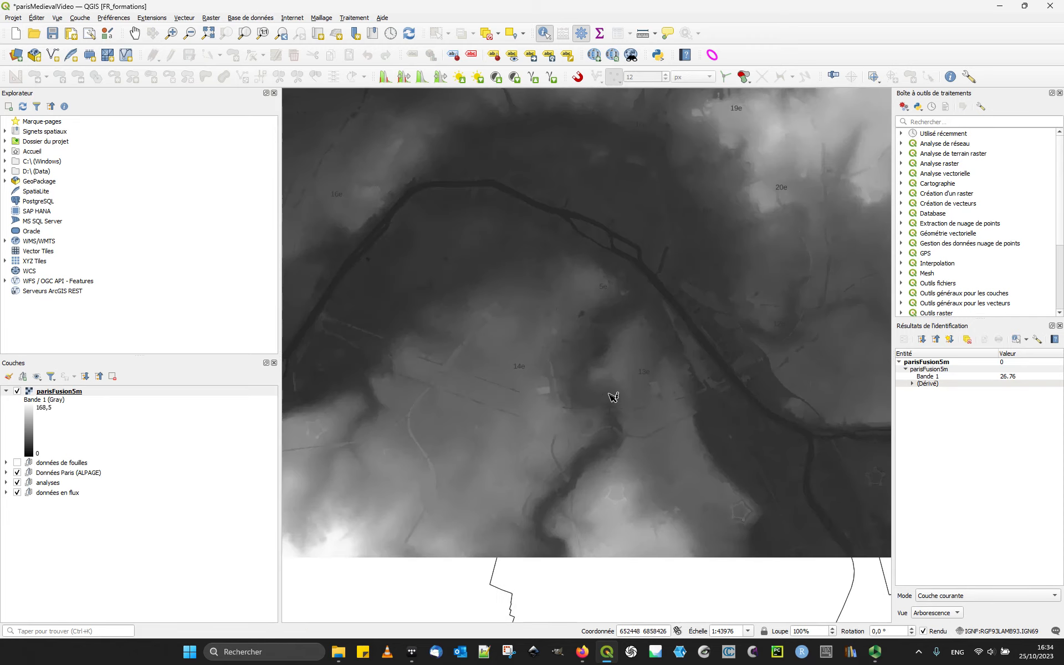
{"action": "left_click_drag", "start_coordinate": [614, 391], "coordinate": [496, 478]}
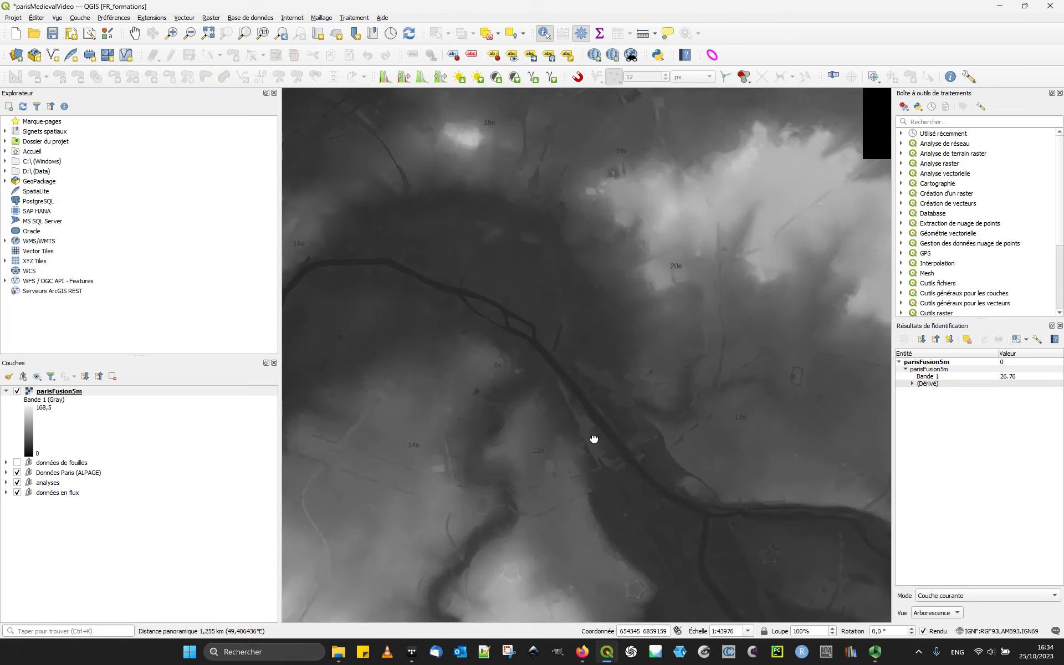
{"action": "left_click_drag", "start_coordinate": [593, 440], "coordinate": [598, 421]}
{"action": "scroll", "coordinate": [596, 432], "scroll_direction": "up", "scroll_amount": 1}
{"action": "left_click_drag", "start_coordinate": [534, 449], "coordinate": [701, 421]}
{"action": "left_click", "coordinate": [82, 392]}
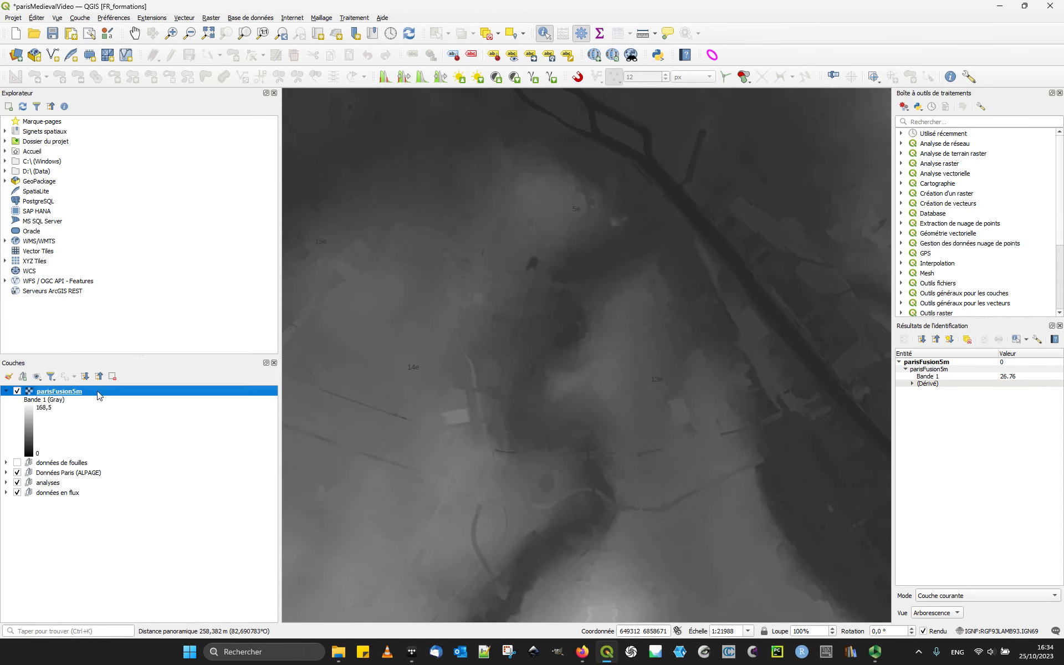
{"action": "left_click", "coordinate": [382, 80]}
Examine the contrast-stretched relief of southern Paris at several scales, from the 14e to the valley and plateau around the 13e.
{"action": "scroll", "coordinate": [591, 554], "scroll_direction": "down", "scroll_amount": 1}
{"action": "left_click_drag", "start_coordinate": [547, 604], "coordinate": [598, 416]}
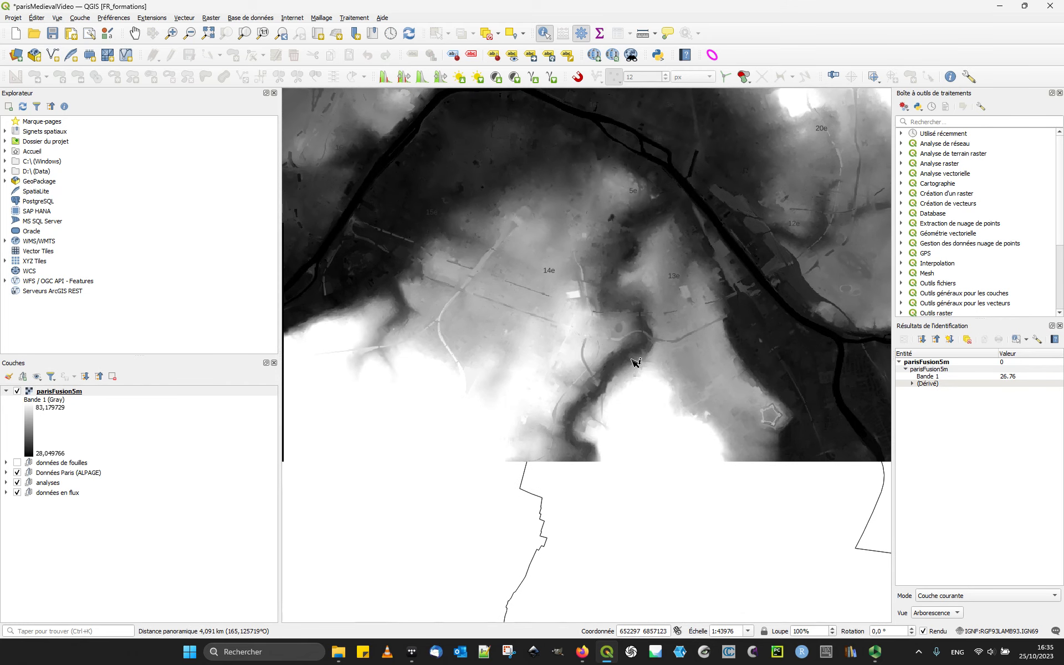
{"action": "left_click_drag", "start_coordinate": [682, 213], "coordinate": [637, 256]}
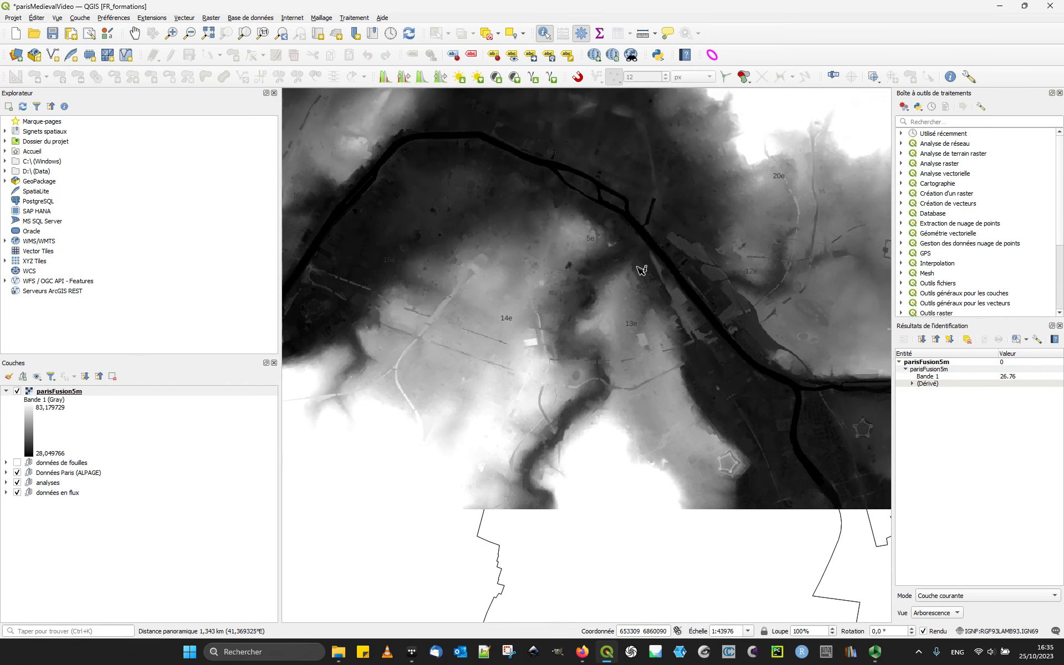
{"action": "scroll", "coordinate": [541, 447], "scroll_direction": "up", "scroll_amount": 2}
{"action": "left_click_drag", "start_coordinate": [541, 447], "coordinate": [741, 558]}
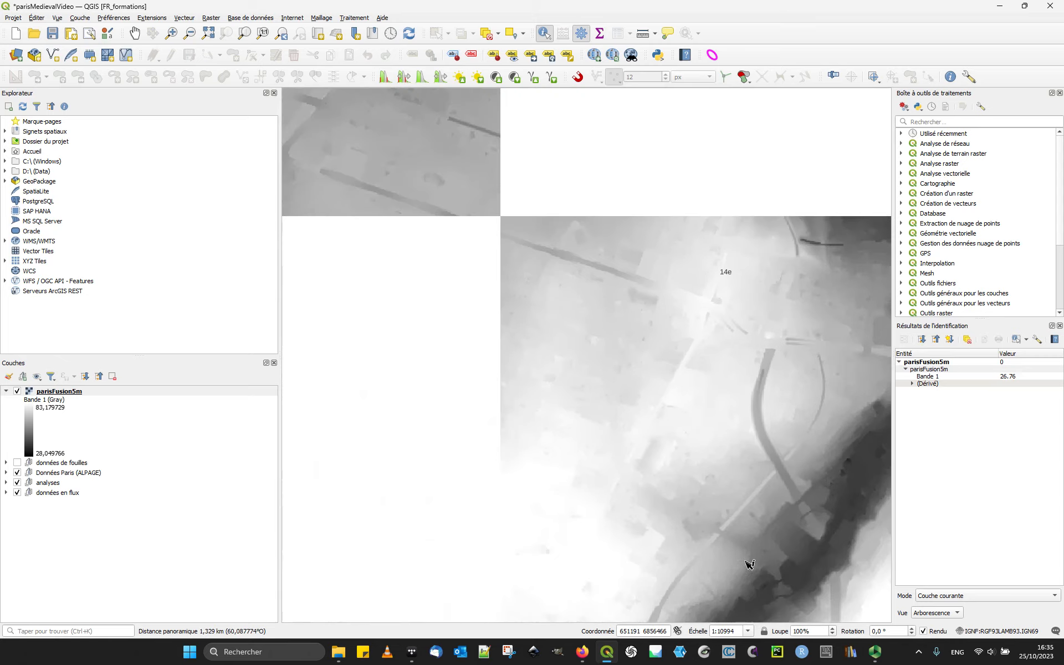
{"action": "left_click_drag", "start_coordinate": [743, 427], "coordinate": [588, 453]}
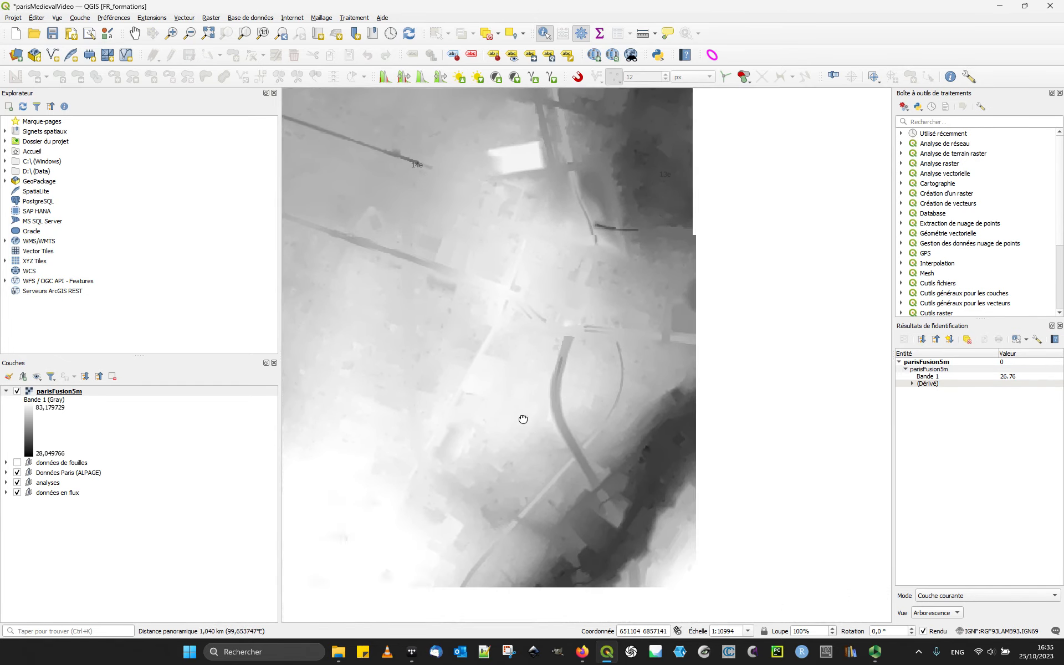
{"action": "left_click_drag", "start_coordinate": [707, 438], "coordinate": [622, 420]}
{"action": "scroll", "coordinate": [622, 420], "scroll_direction": "down", "scroll_amount": 2}
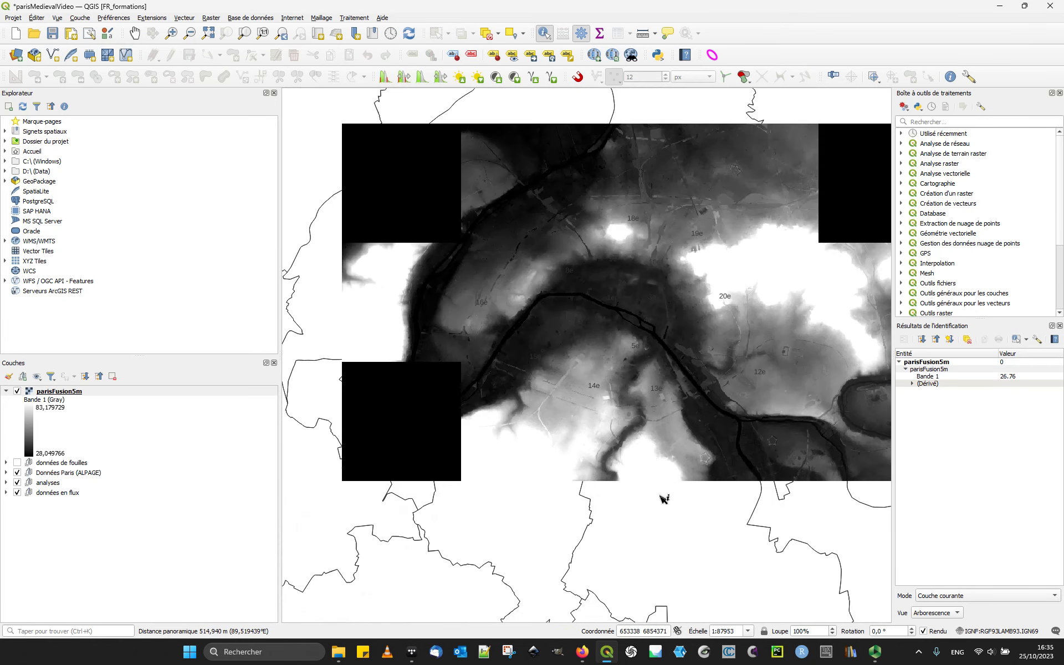
{"action": "scroll", "coordinate": [619, 439], "scroll_direction": "up", "scroll_amount": 2}
{"action": "left_click_drag", "start_coordinate": [670, 368], "coordinate": [532, 411]}
{"action": "left_click_drag", "start_coordinate": [710, 471], "coordinate": [585, 390]}
{"action": "left_click_drag", "start_coordinate": [648, 460], "coordinate": [651, 393]}
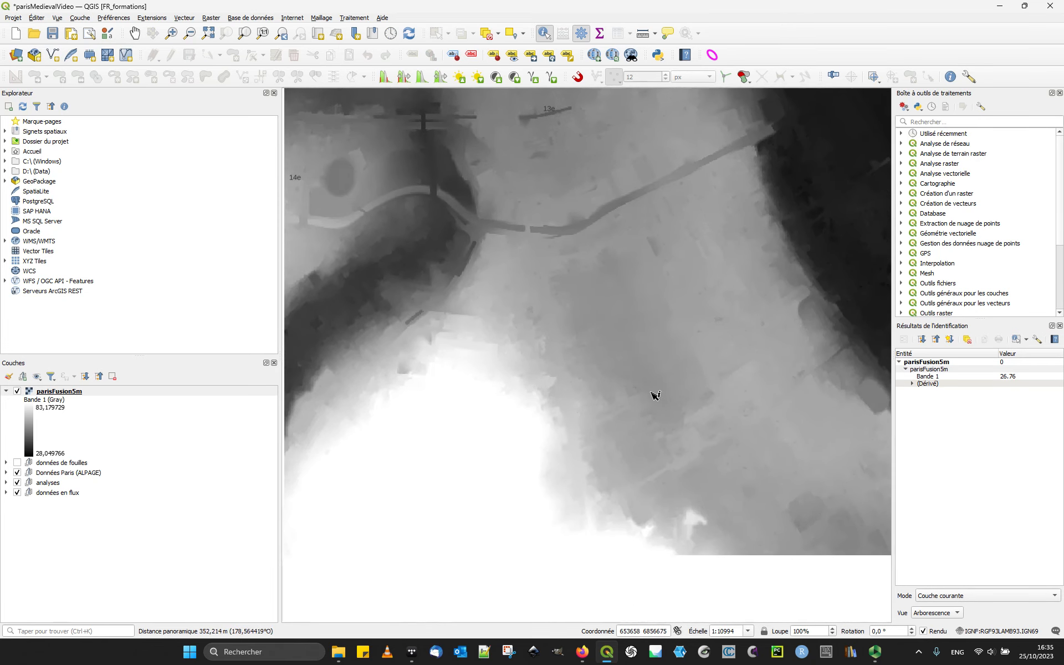
Restretch the parisFusion5m contrast for closer extents south of the 13e, around the pentagonal fort.
{"action": "left_click", "coordinate": [390, 78]}
{"action": "scroll", "coordinate": [715, 434], "scroll_direction": "up", "scroll_amount": 1}
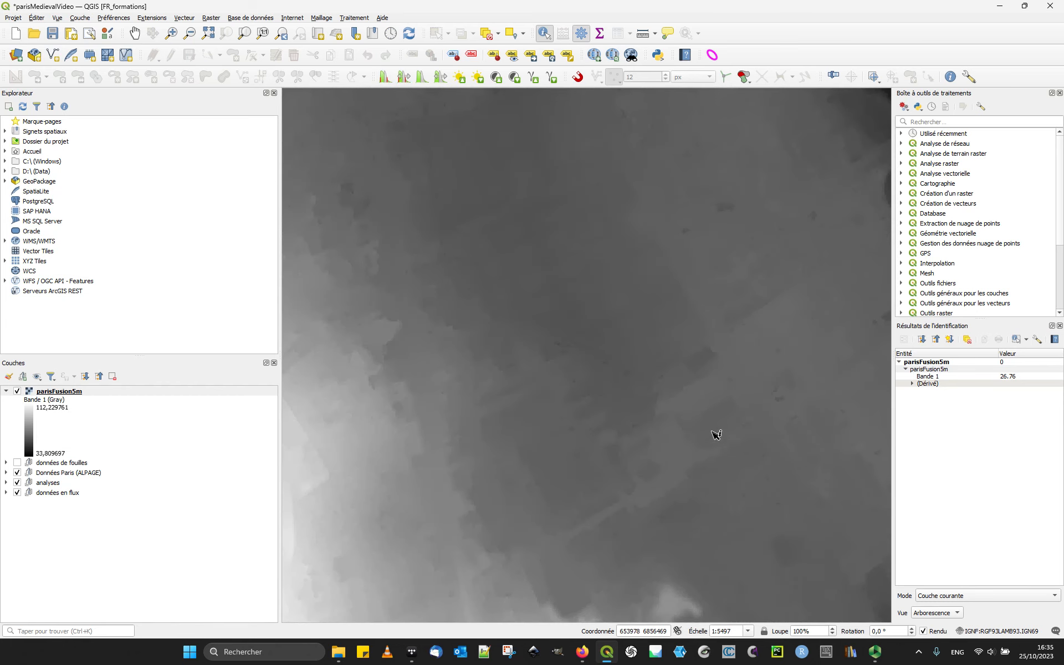
{"action": "left_click", "coordinate": [382, 83]}
{"action": "scroll", "coordinate": [599, 409], "scroll_direction": "down", "scroll_amount": 1}
{"action": "left_click_drag", "start_coordinate": [542, 414], "coordinate": [853, 374]}
{"action": "scroll", "coordinate": [854, 374], "scroll_direction": "up", "scroll_amount": 1}
{"action": "left_click_drag", "start_coordinate": [613, 422], "coordinate": [717, 344]}
{"action": "left_click", "coordinate": [383, 78]}
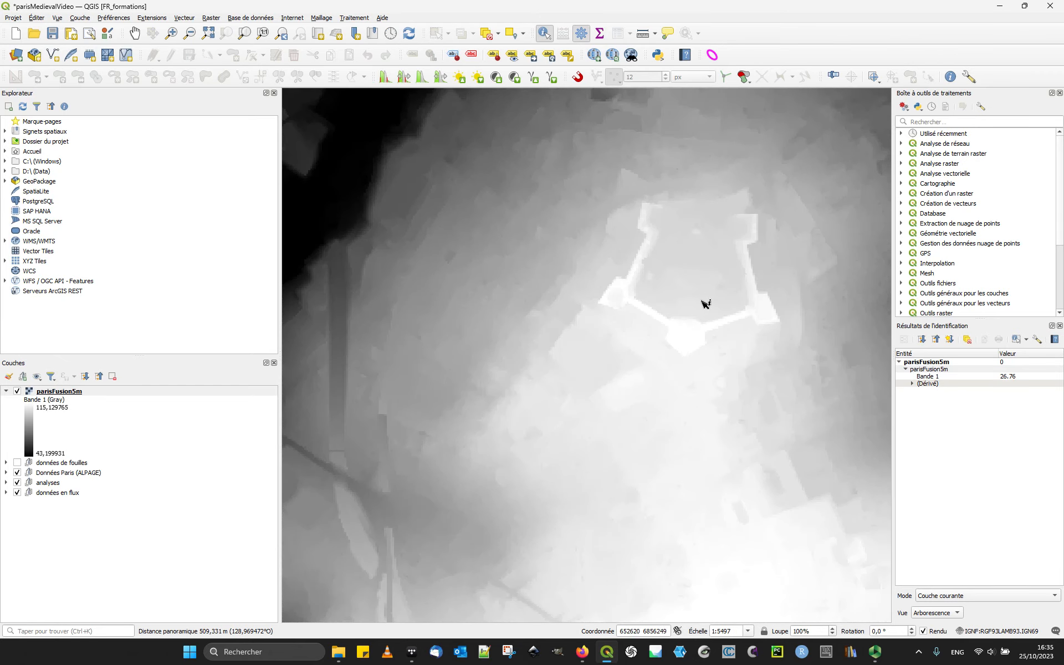
Apply the local cumulative cut stretch to parisFusion5m for a close extent in the south of the 14e arrondissement.
{"action": "scroll", "coordinate": [770, 372], "scroll_direction": "down", "scroll_amount": 2}
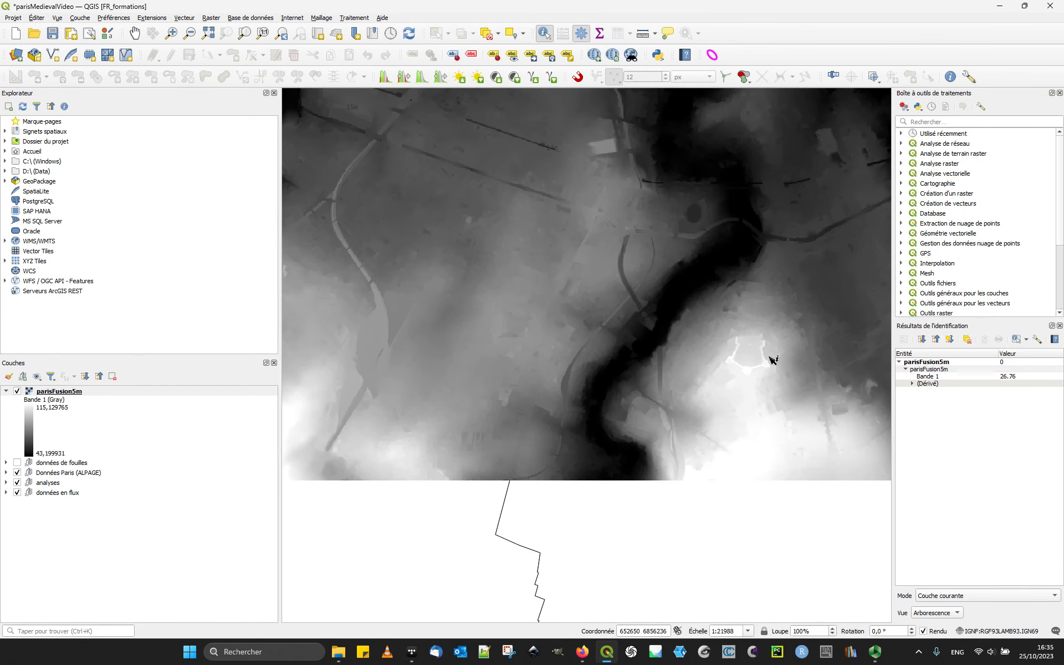
{"action": "left_click_drag", "start_coordinate": [745, 333], "coordinate": [679, 418]}
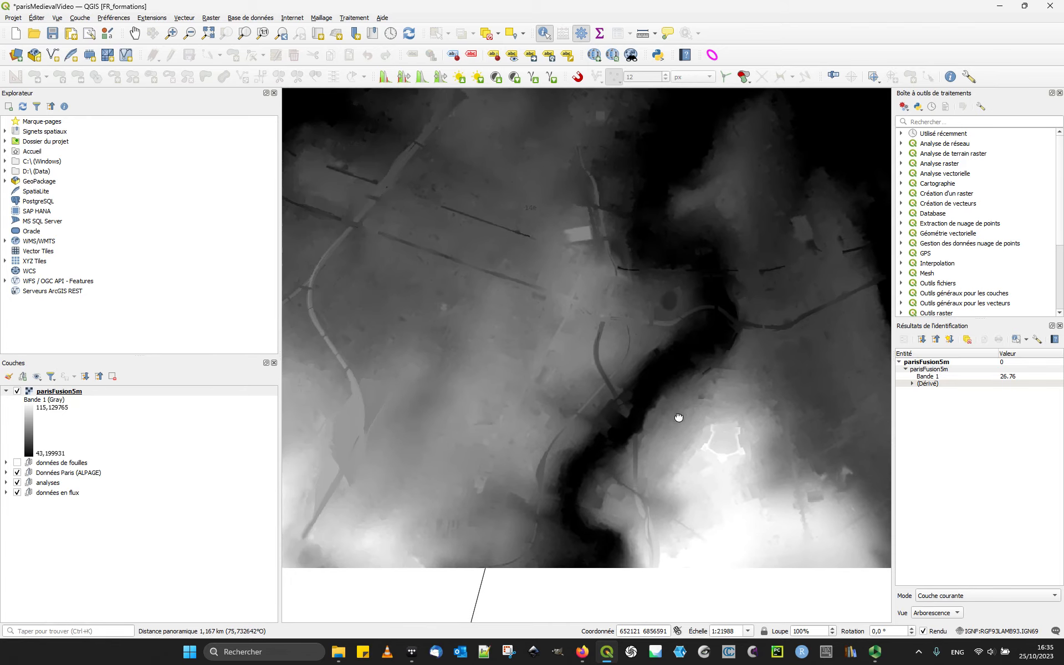
{"action": "left_click_drag", "start_coordinate": [732, 446], "coordinate": [850, 510]}
{"action": "scroll", "coordinate": [665, 416], "scroll_direction": "up", "scroll_amount": 2}
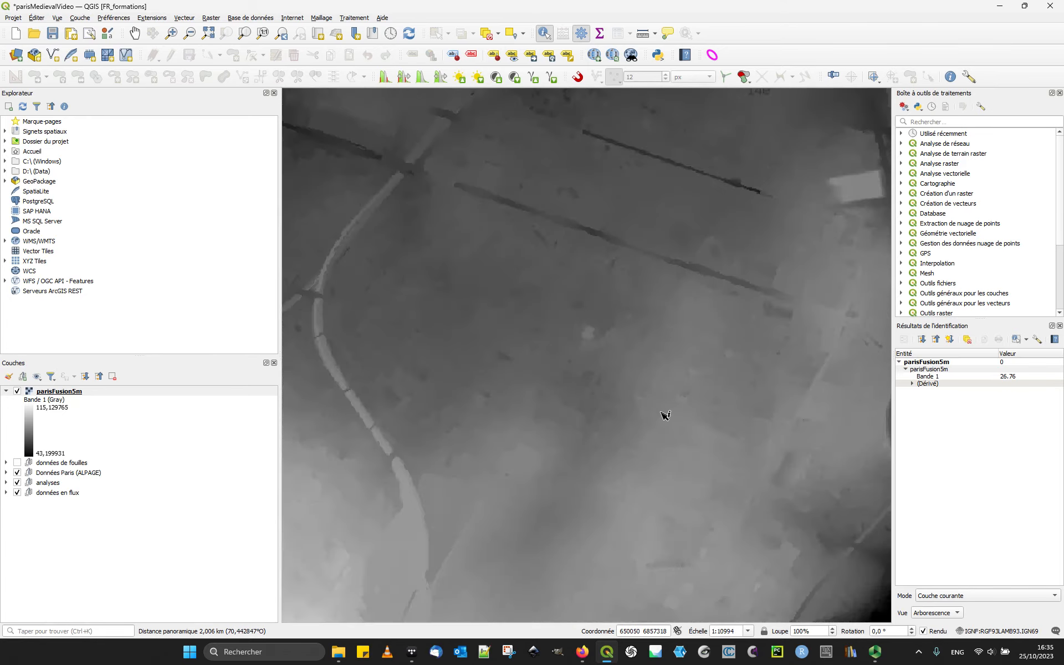
{"action": "left_click", "coordinate": [384, 77]}
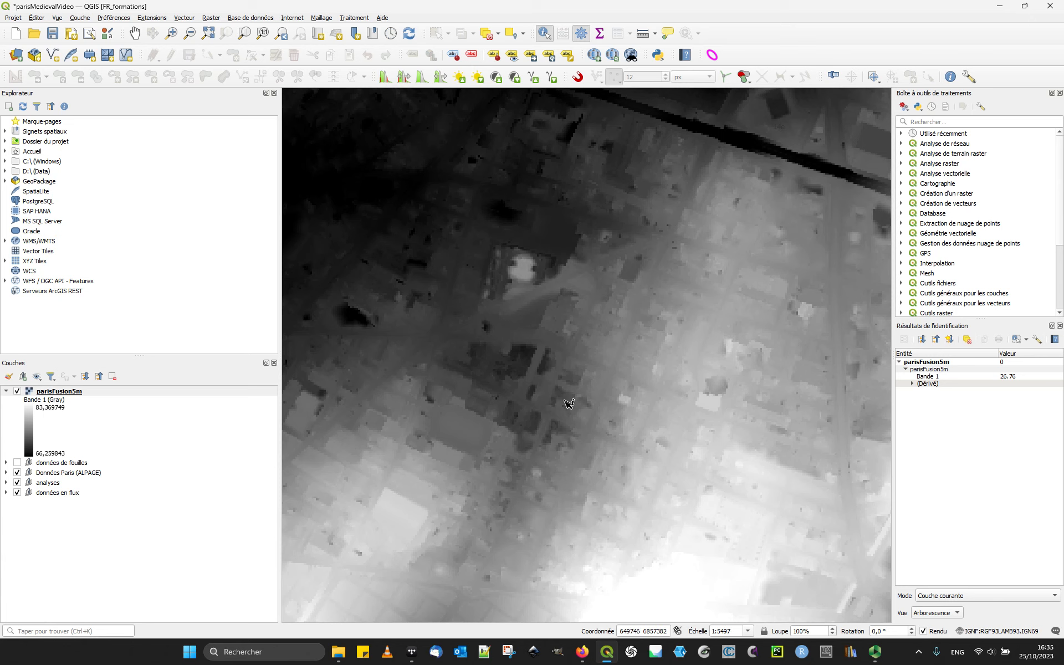
Restretch the parisFusion5m contrast with the local cumulative cut for a close extent around the long dark cutting in the 14e.
{"action": "scroll", "coordinate": [628, 391], "scroll_direction": "down", "scroll_amount": 2}
{"action": "scroll", "coordinate": [678, 323], "scroll_direction": "up", "scroll_amount": 2}
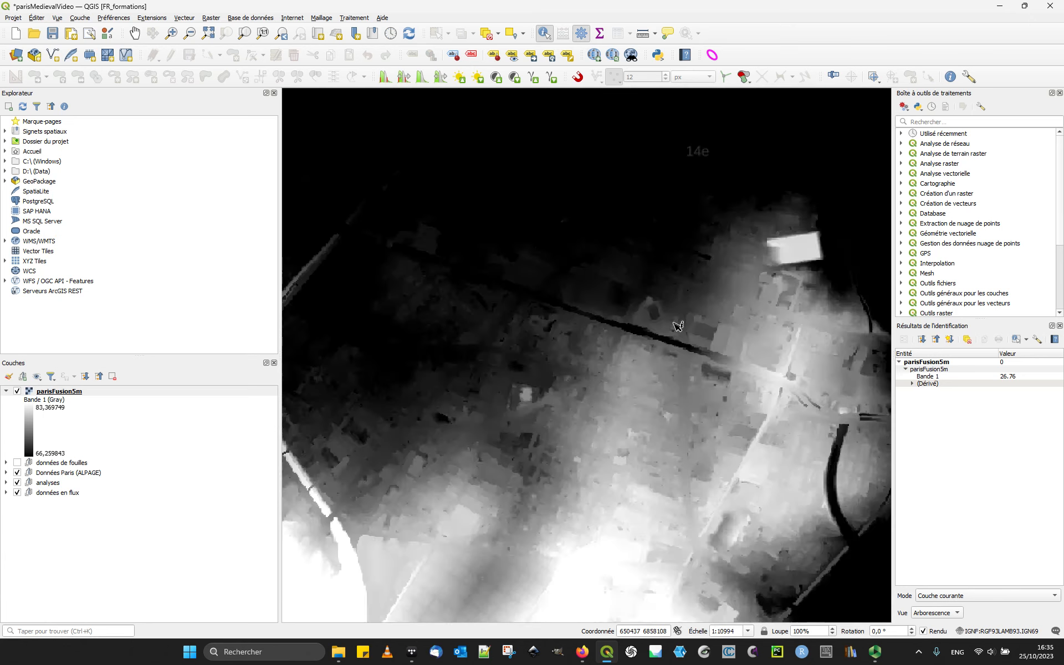
{"action": "left_click", "coordinate": [385, 77]}
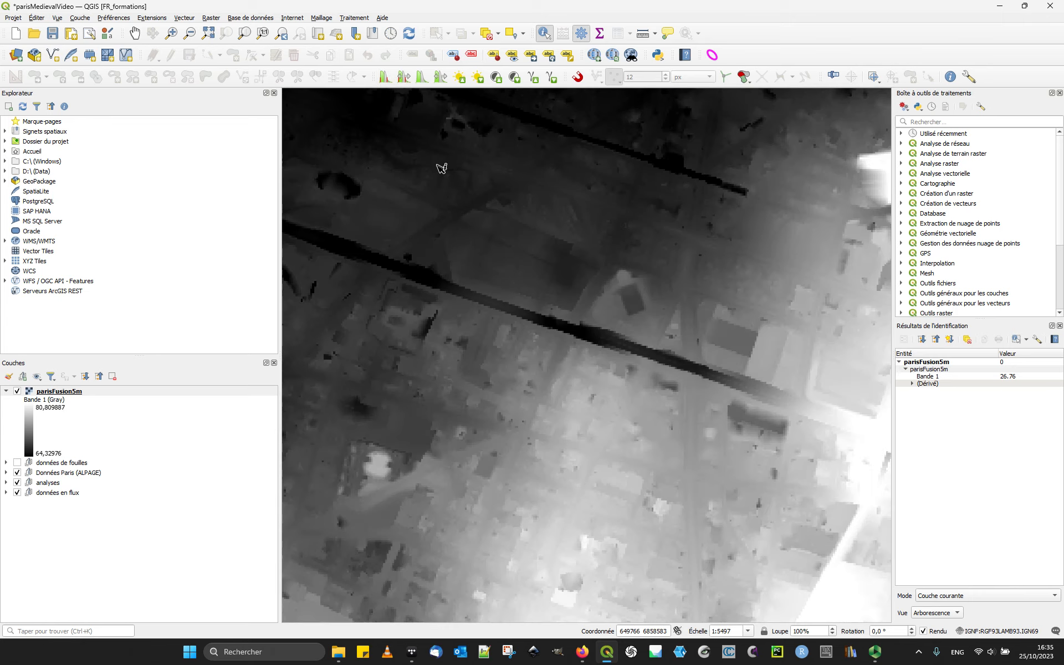
{"action": "scroll", "coordinate": [520, 298], "scroll_direction": "down", "scroll_amount": 1}
{"action": "scroll", "coordinate": [519, 298], "scroll_direction": "down", "scroll_amount": 2}
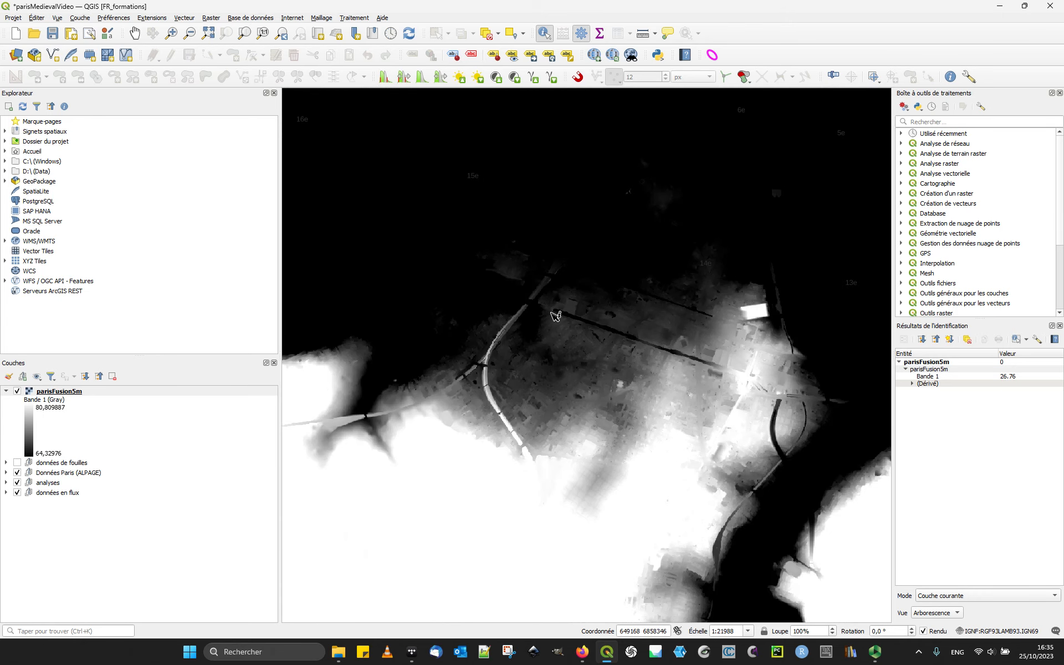
Apply the cumulative cut stretch to parisFusion5m over its full extent, and view the whole merged raster.
{"action": "left_click", "coordinate": [403, 77]}
{"action": "left_click_drag", "start_coordinate": [704, 323], "coordinate": [691, 348]}
{"action": "scroll", "coordinate": [550, 441], "scroll_direction": "down", "scroll_amount": 1}
{"action": "left_click_drag", "start_coordinate": [540, 391], "coordinate": [573, 416]}
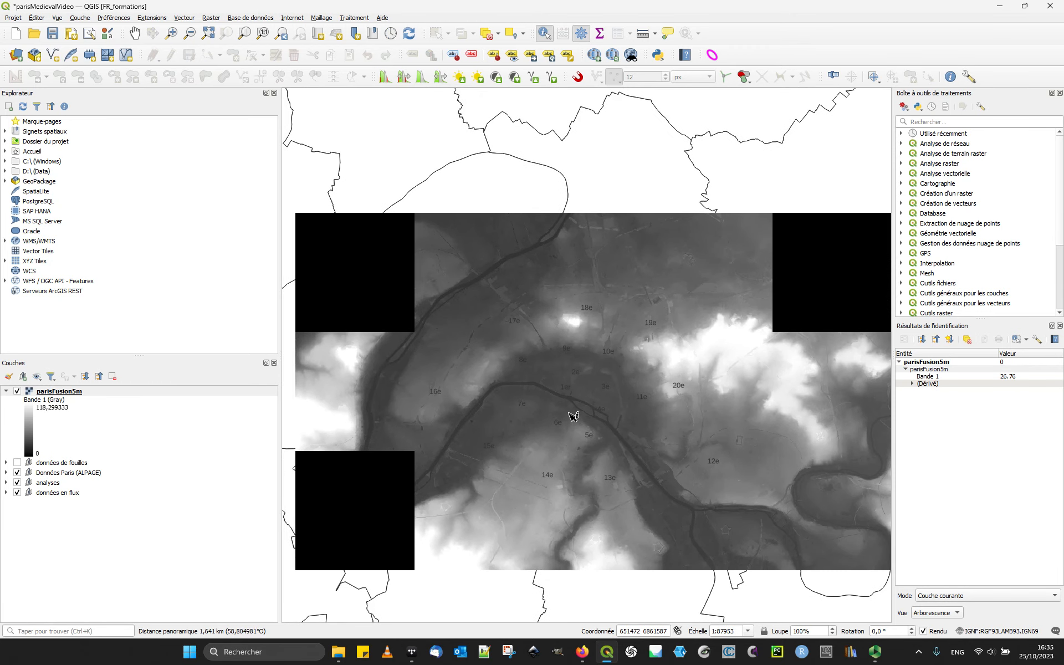
{"action": "left_click_drag", "start_coordinate": [586, 417], "coordinate": [548, 397]}
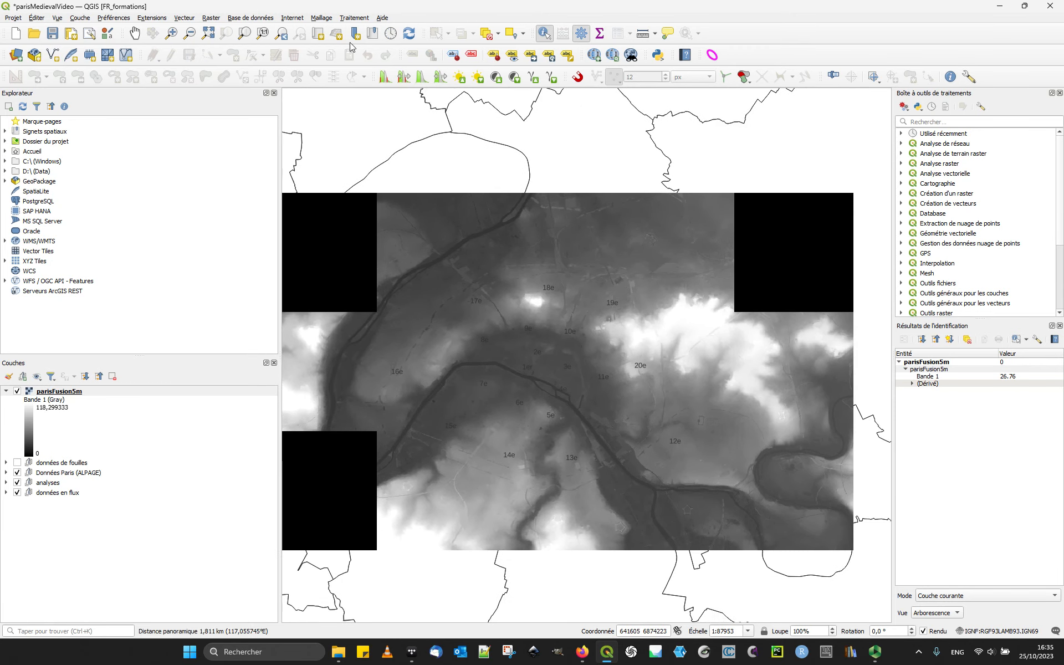
{"action": "left_click", "coordinate": [181, 20]}
{"action": "mouse_move", "coordinate": [211, 18]}
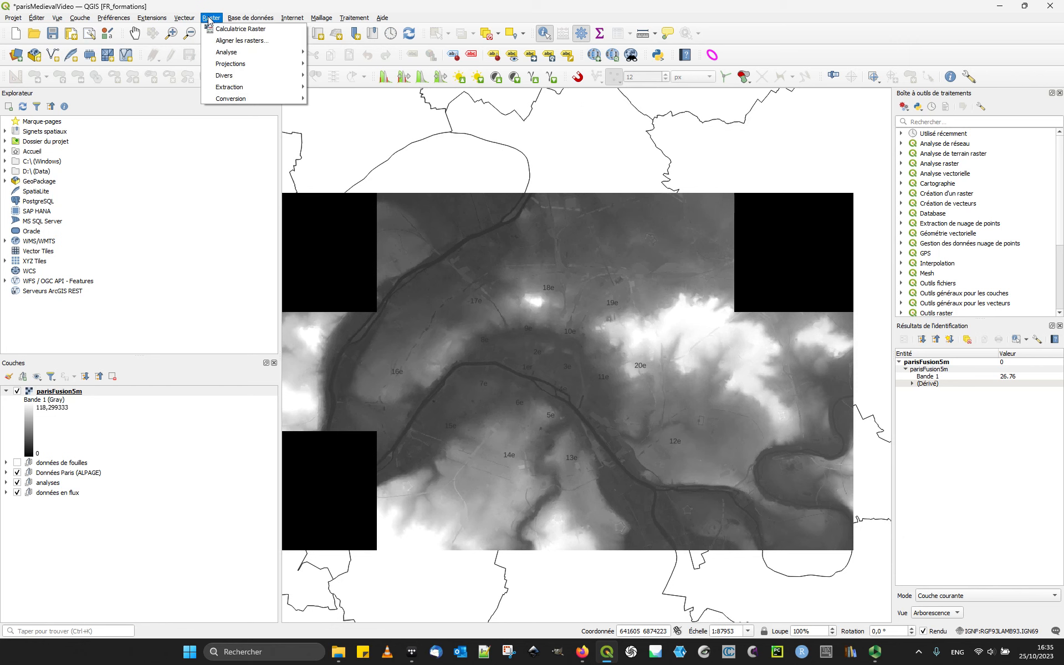
{"action": "mouse_move", "coordinate": [285, 94]}
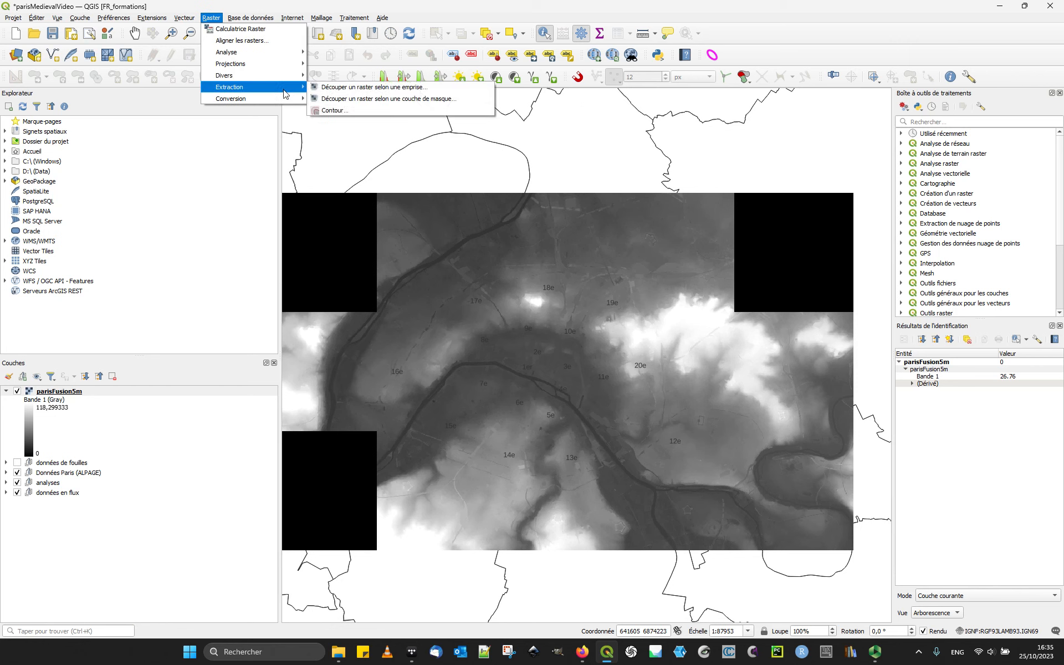
{"action": "left_click", "coordinate": [340, 89]}
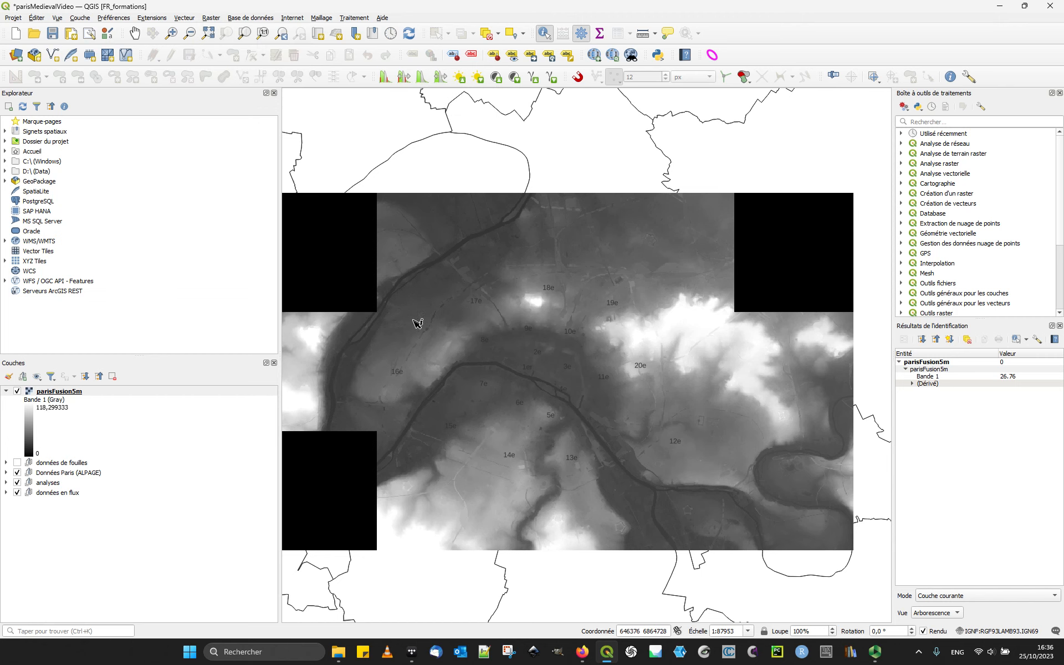
{"action": "left_click_drag", "start_coordinate": [447, 322], "coordinate": [472, 312]}
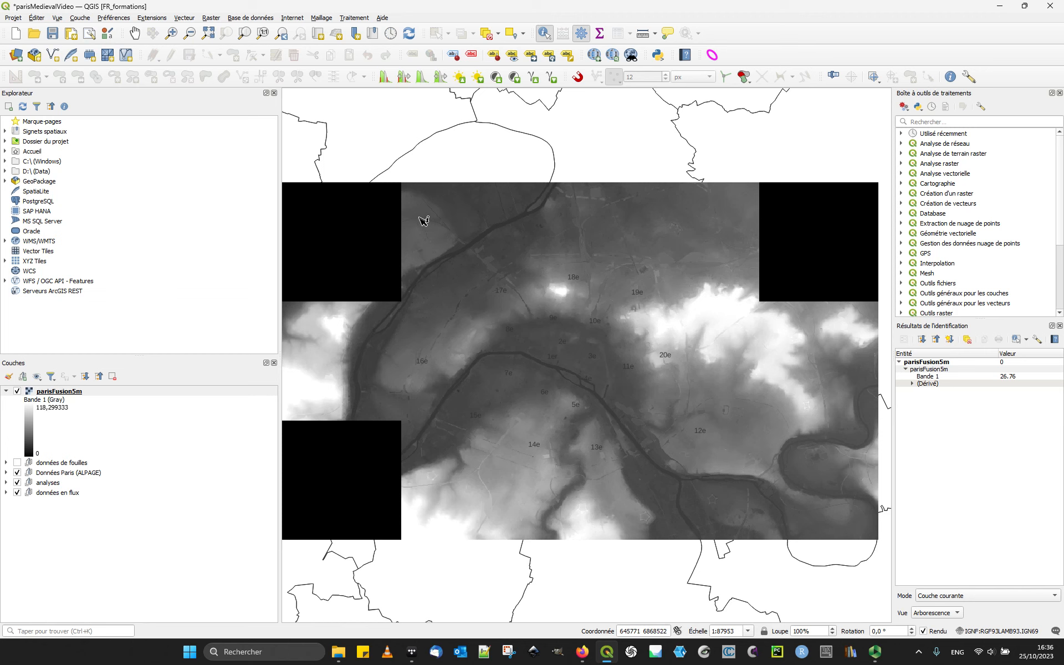
Compare the coordinate reference system of the parisFusion5m layer with that of the project.
{"action": "left_click", "coordinate": [80, 393]}
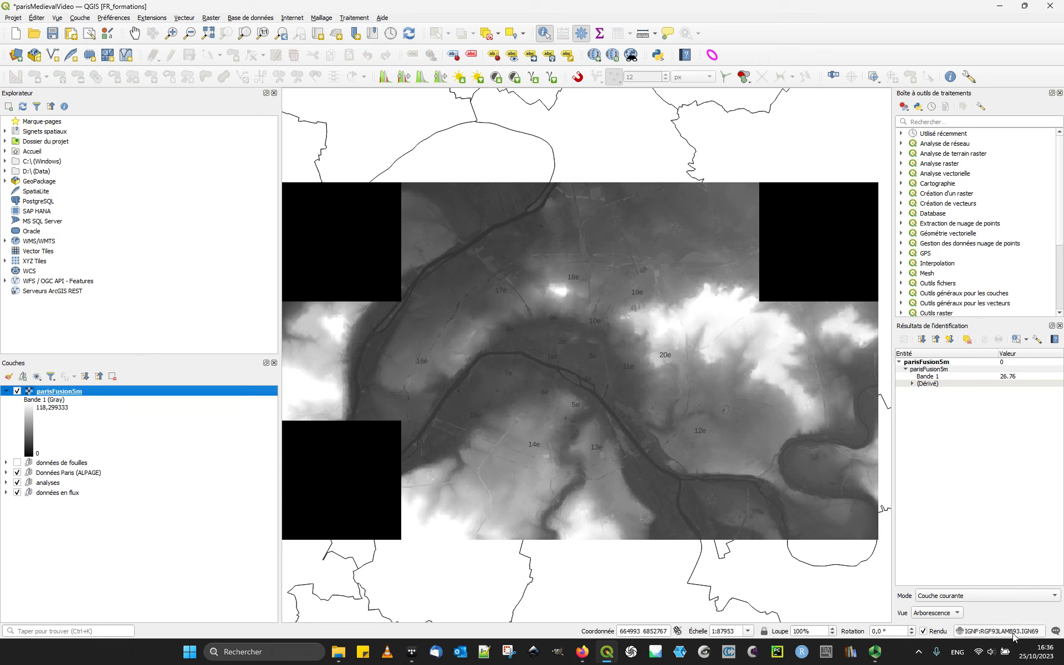
{"action": "mouse_move", "coordinate": [86, 394]}
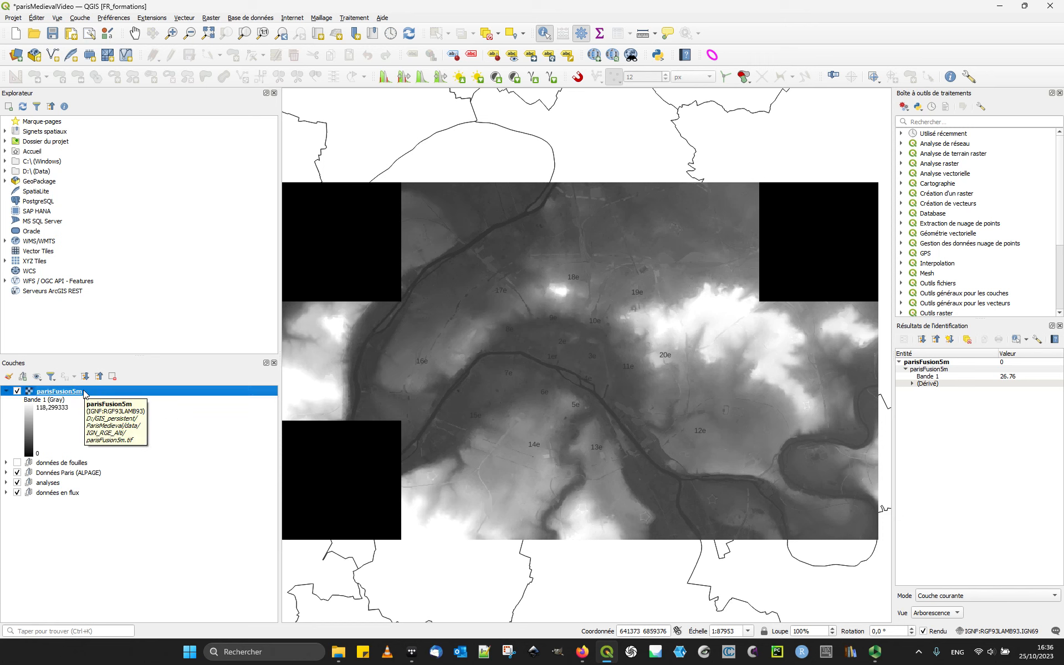
{"action": "scroll", "coordinate": [651, 420], "scroll_direction": "up", "scroll_amount": 1}
{"action": "left_click_drag", "start_coordinate": [650, 421], "coordinate": [740, 422]}
{"action": "scroll", "coordinate": [738, 425], "scroll_direction": "down", "scroll_amount": 1}
{"action": "left_click", "coordinate": [66, 392]}
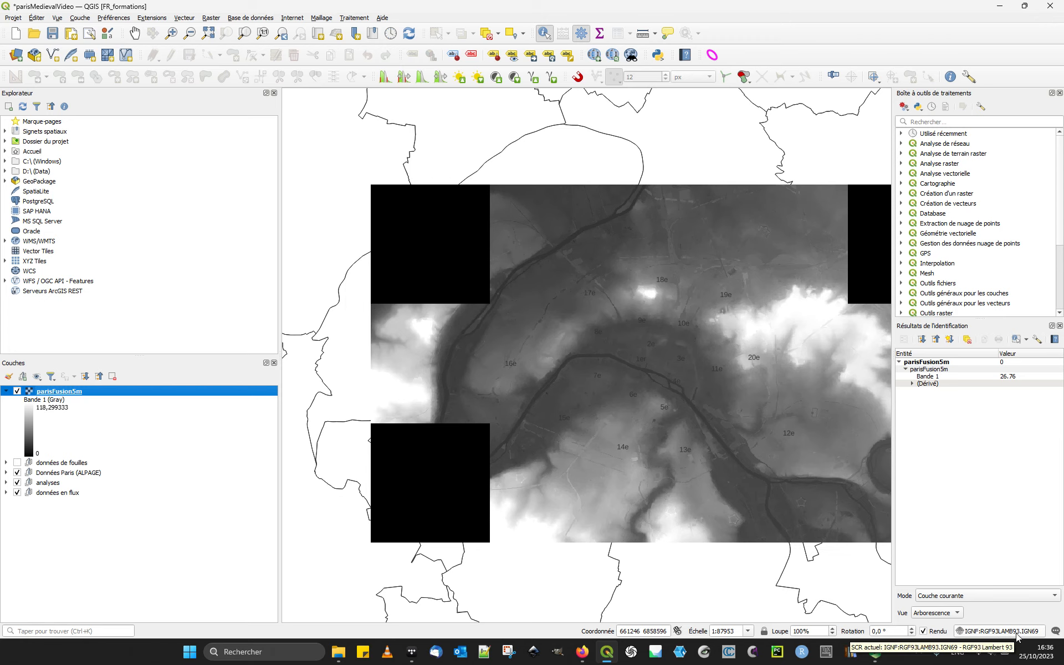
{"action": "left_click_drag", "start_coordinate": [571, 452], "coordinate": [541, 447]}
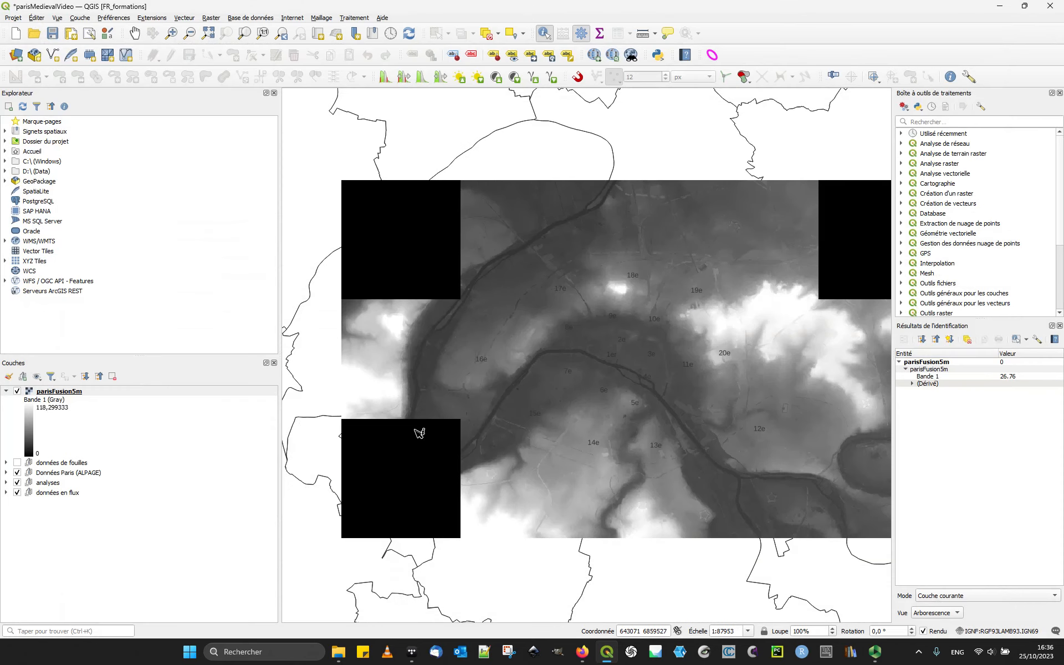
Start clipping parisFusion5m by extent and draw a clipping rectangle of about 12 by 10.5 km around central Paris on the map.
{"action": "left_click", "coordinate": [934, 596]}
{"action": "left_click", "coordinate": [146, 20]}
{"action": "left_click", "coordinate": [181, 18]}
{"action": "left_click", "coordinate": [214, 18]}
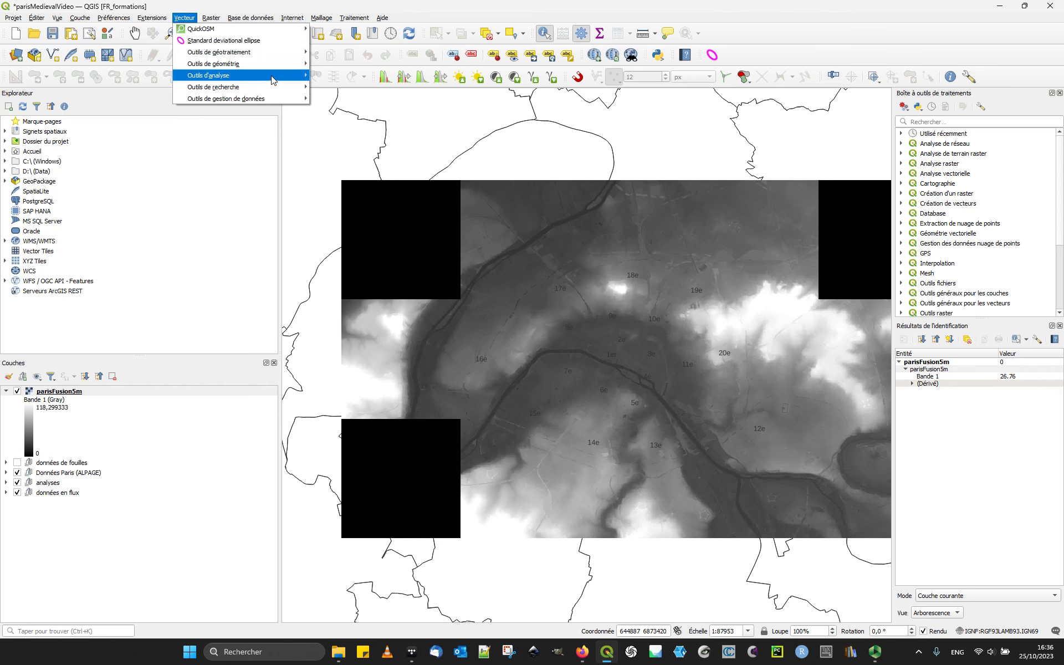
{"action": "mouse_move", "coordinate": [211, 17]}
{"action": "mouse_move", "coordinate": [291, 87]}
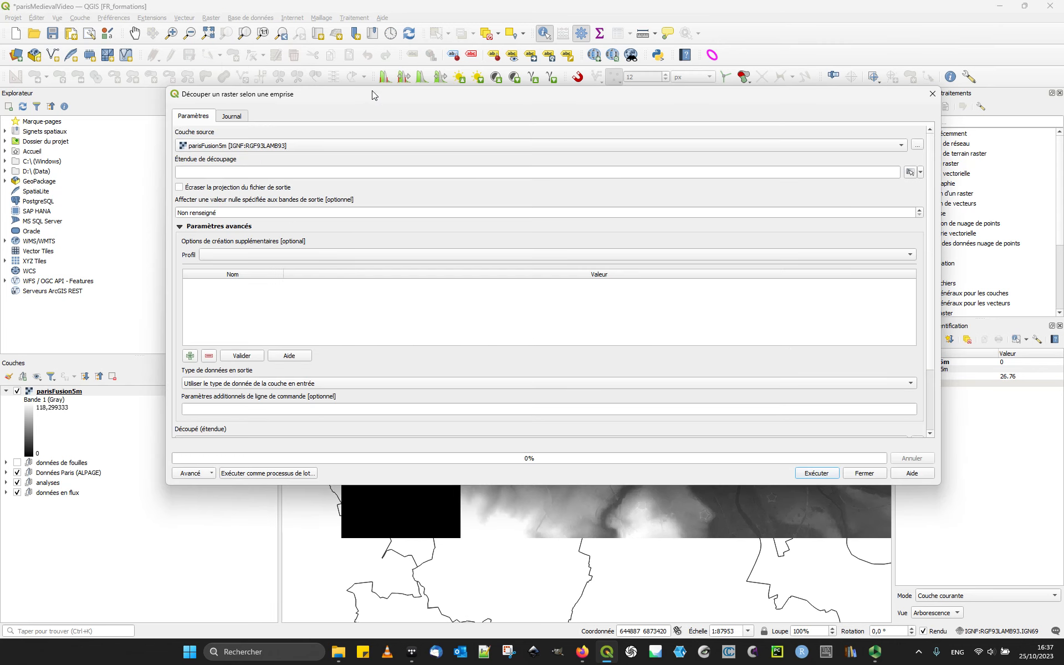
{"action": "left_click", "coordinate": [908, 173]}
{"action": "left_click", "coordinate": [920, 173]}
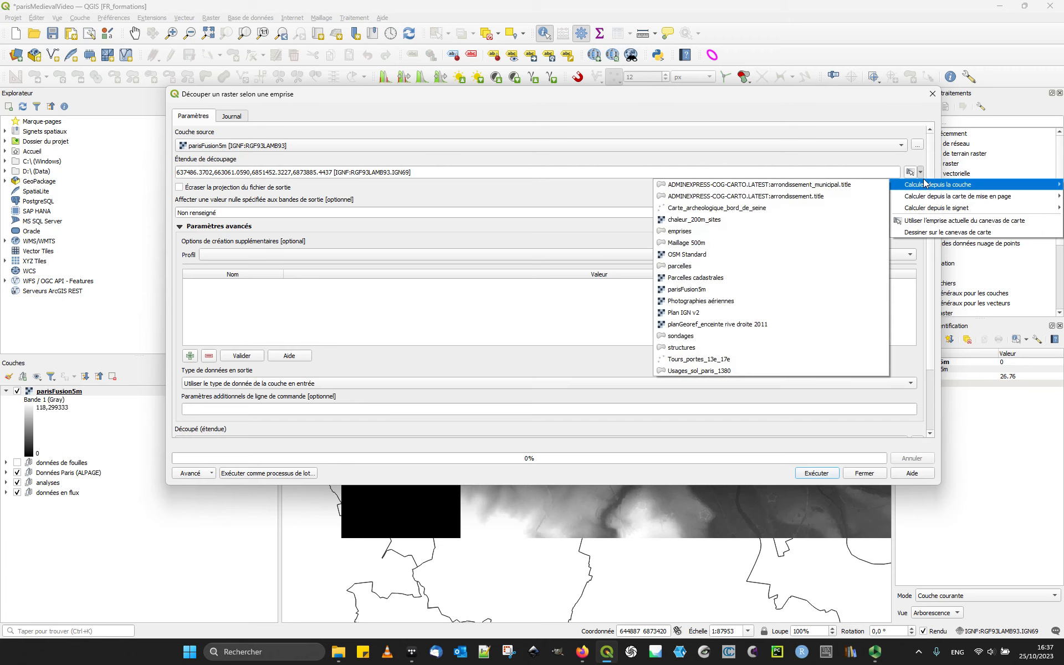
{"action": "left_click", "coordinate": [931, 233]}
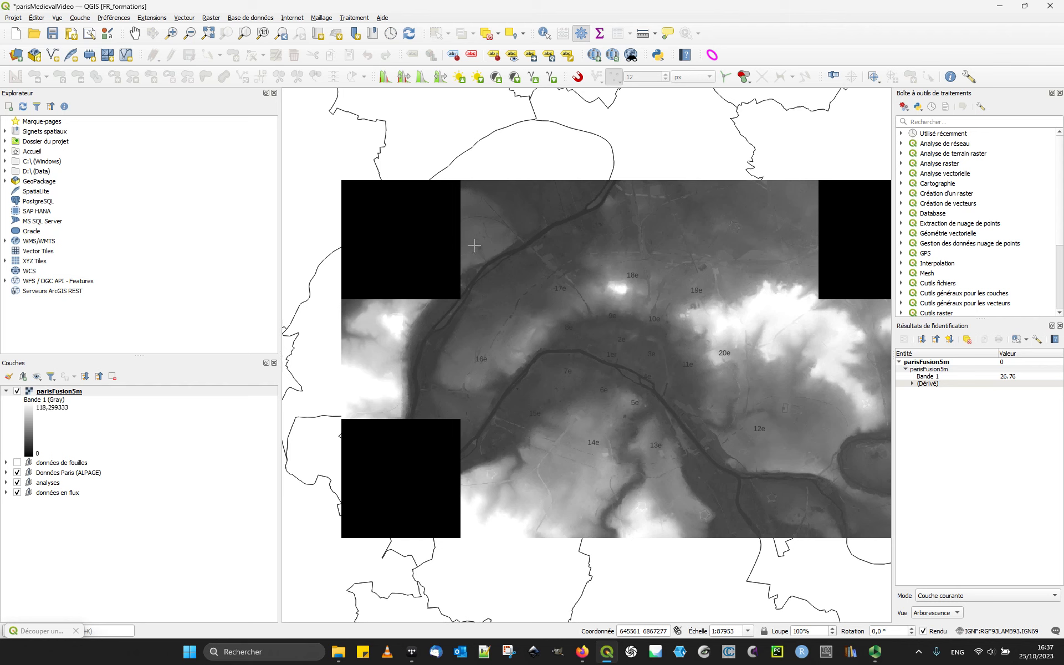
{"action": "left_click_drag", "start_coordinate": [473, 241], "coordinate": [758, 490]}
{"action": "left_click_drag", "start_coordinate": [423, 95], "coordinate": [391, 108]}
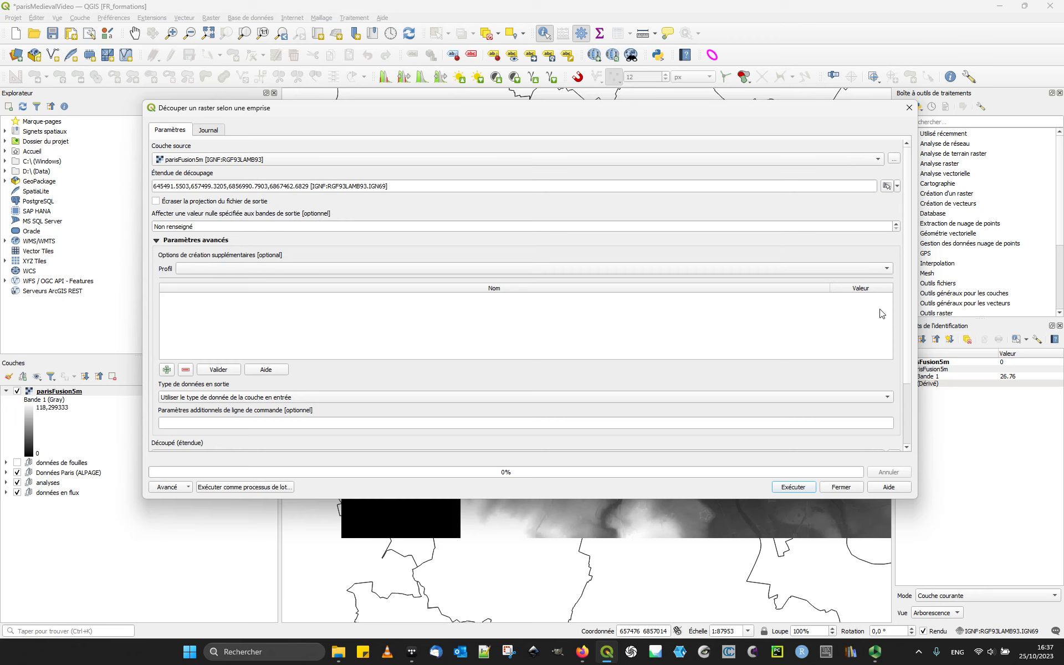
Save the clipped output as parisExtrait5m.tif in the IGN_RGE_Alti folder and run the clipping.
{"action": "left_click_drag", "start_coordinate": [908, 183], "coordinate": [924, 384]}
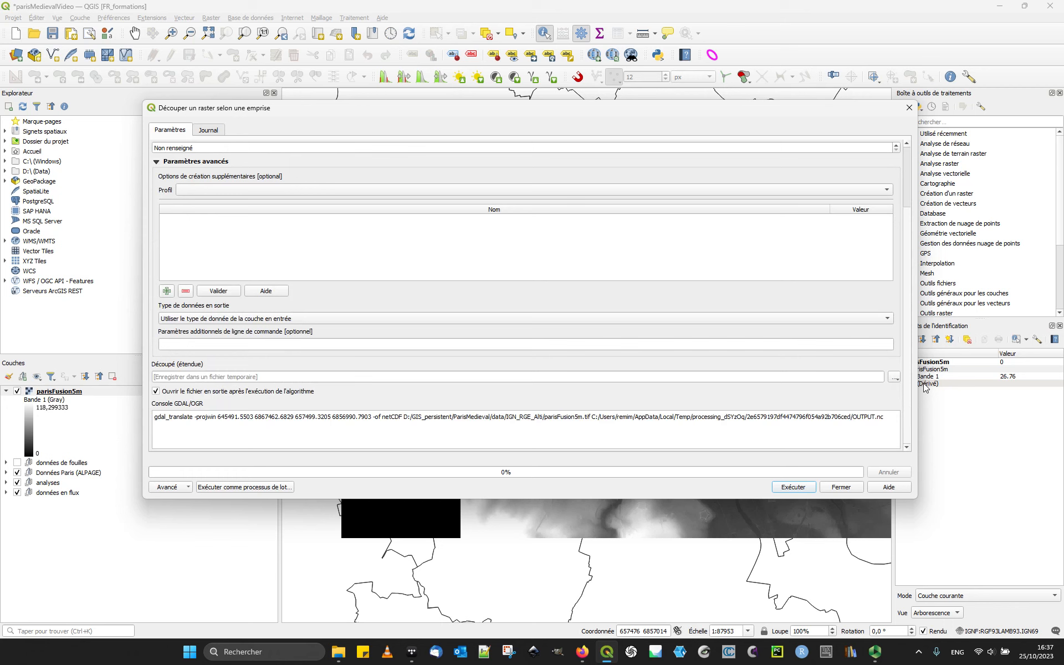
{"action": "left_click", "coordinate": [894, 377]}
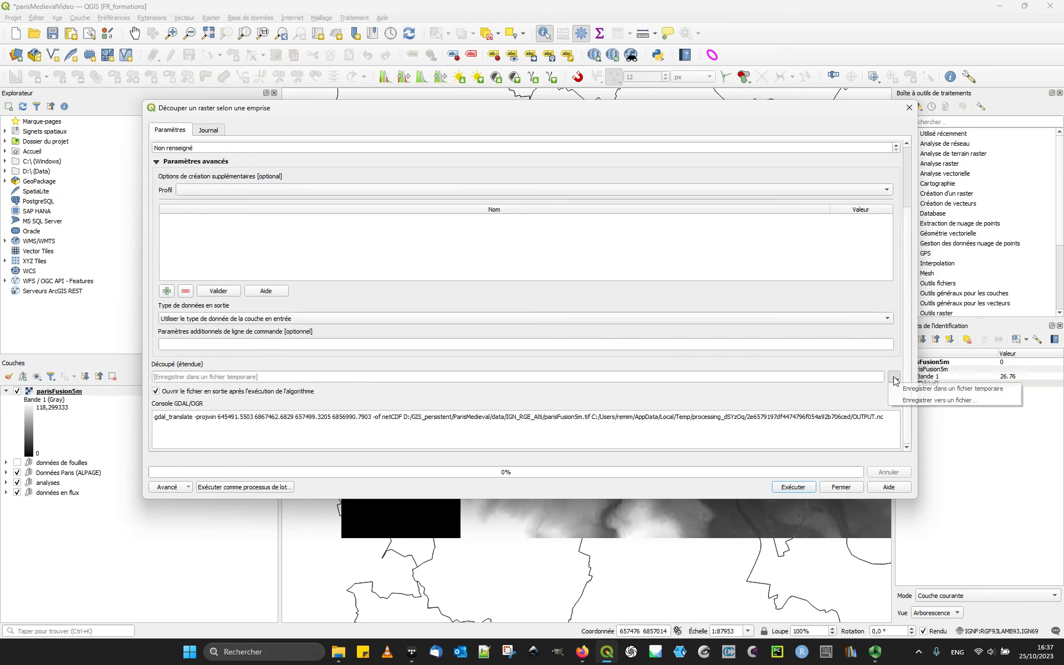
{"action": "left_click", "coordinate": [847, 367]}
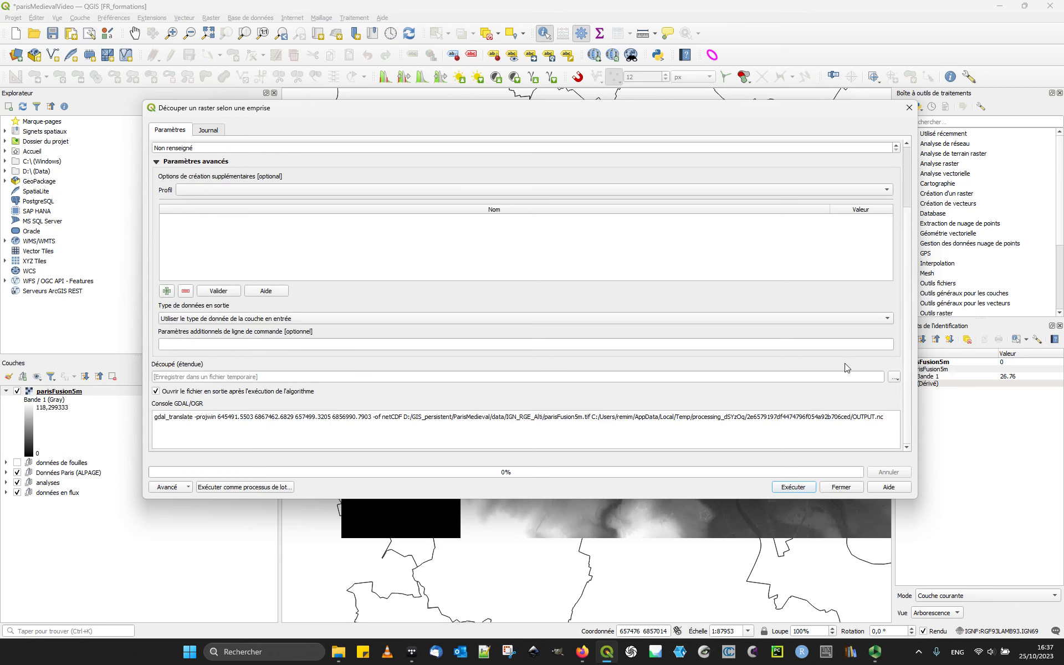
{"action": "left_click", "coordinate": [900, 376]}
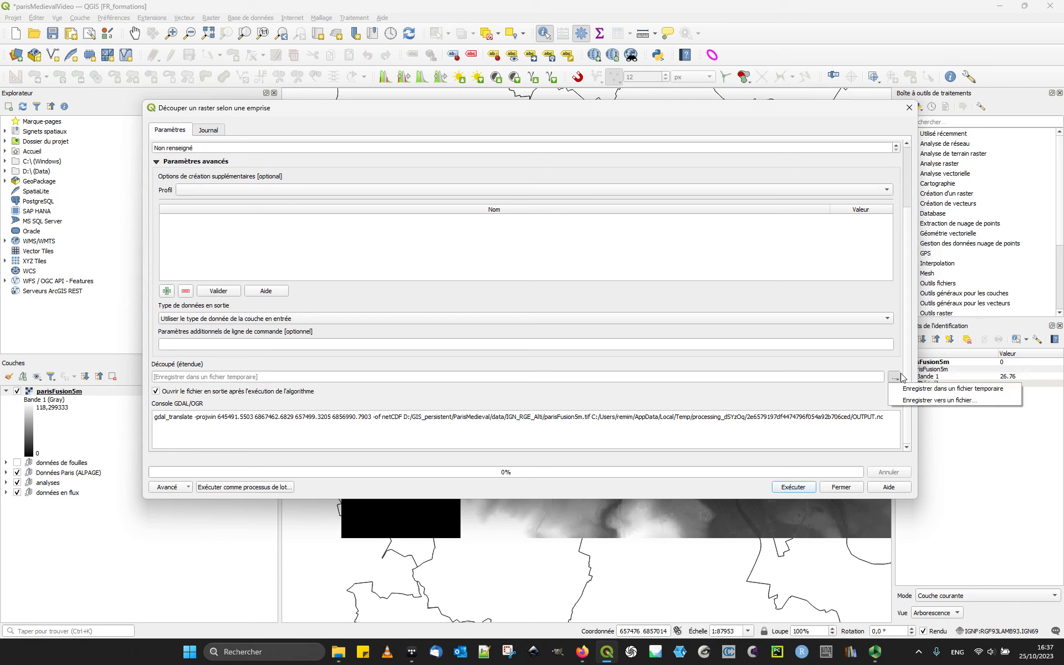
{"action": "left_click", "coordinate": [913, 400]}
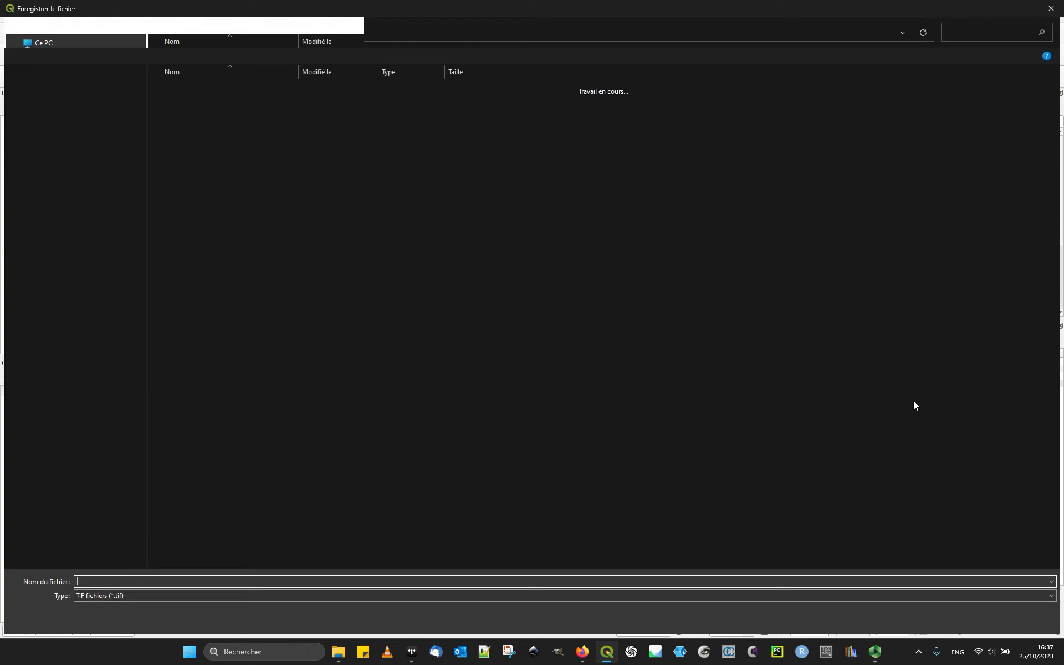
{"action": "left_click", "coordinate": [245, 102]}
{"action": "left_click", "coordinate": [114, 581]}
{"action": "left_click", "coordinate": [116, 582]}
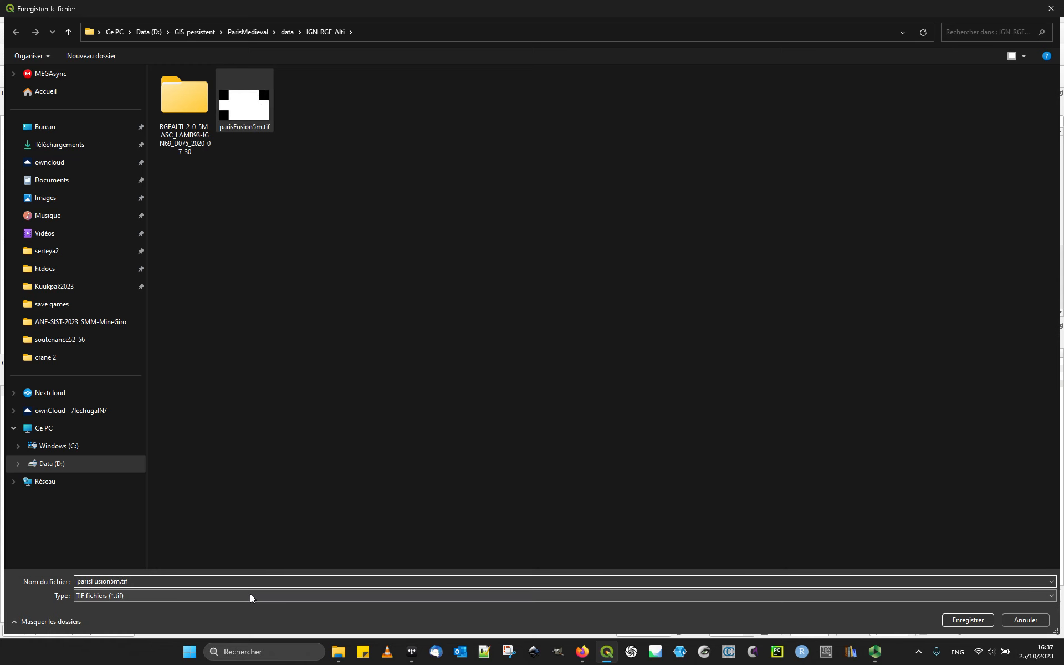
{"action": "key", "text": "BackSpace"}
{"action": "key", "text": "BackSpace"}
{"action": "key", "text": "BackSpace"}
{"action": "key", "text": "BackSpace"}
{"action": "key", "text": "BackSpace"}
{"action": "key", "text": "BackSpace"}
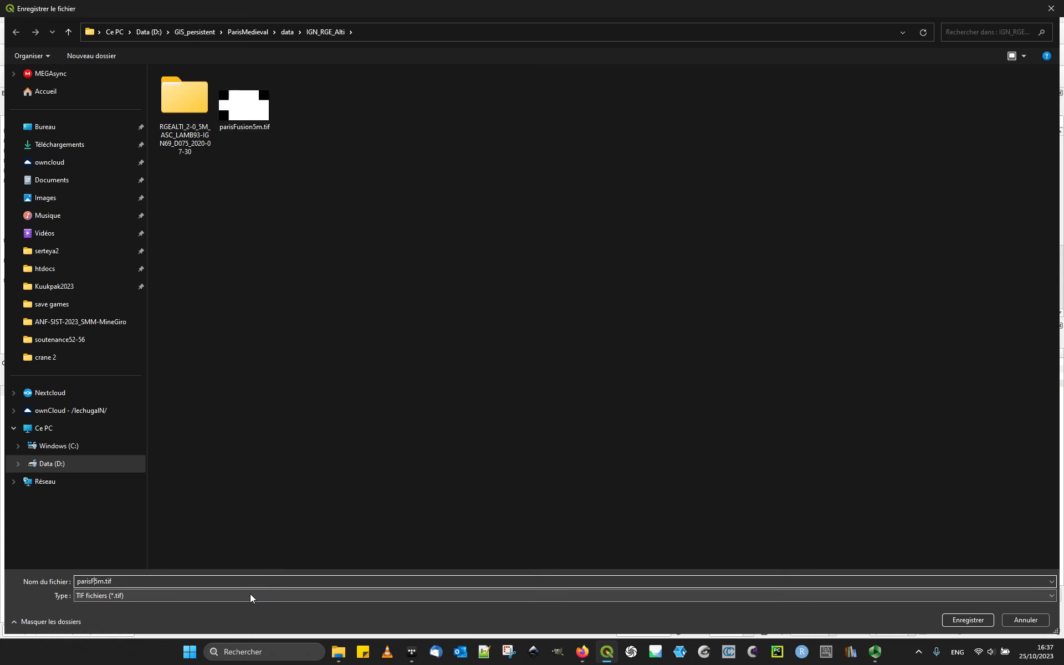
{"action": "type", "text": "Extrait"}
{"action": "key", "text": "Return"}
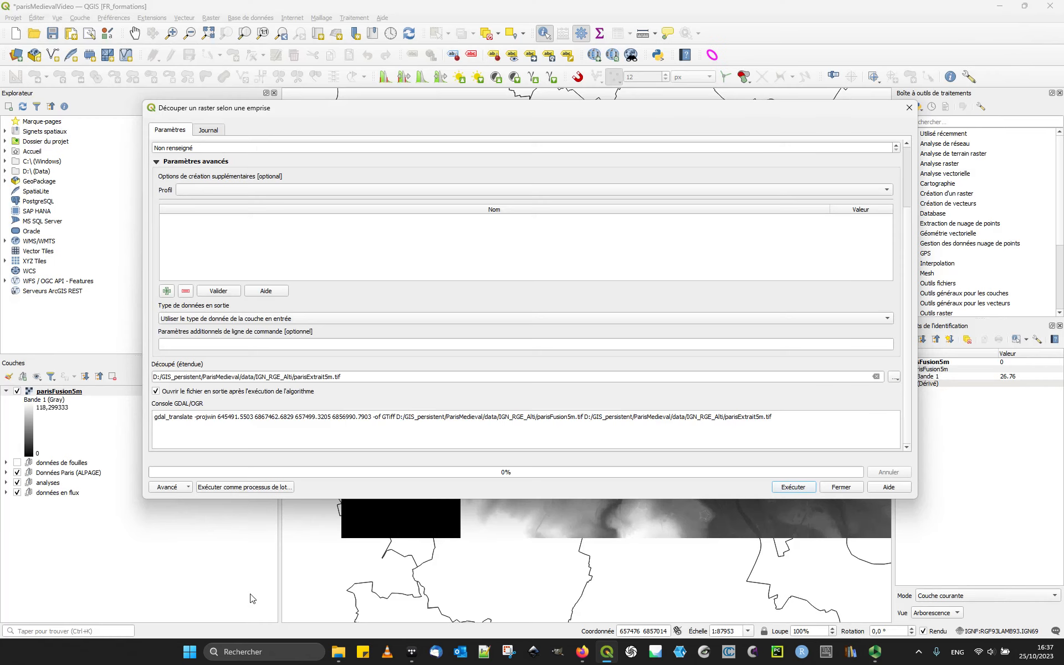
{"action": "left_click", "coordinate": [793, 486]}
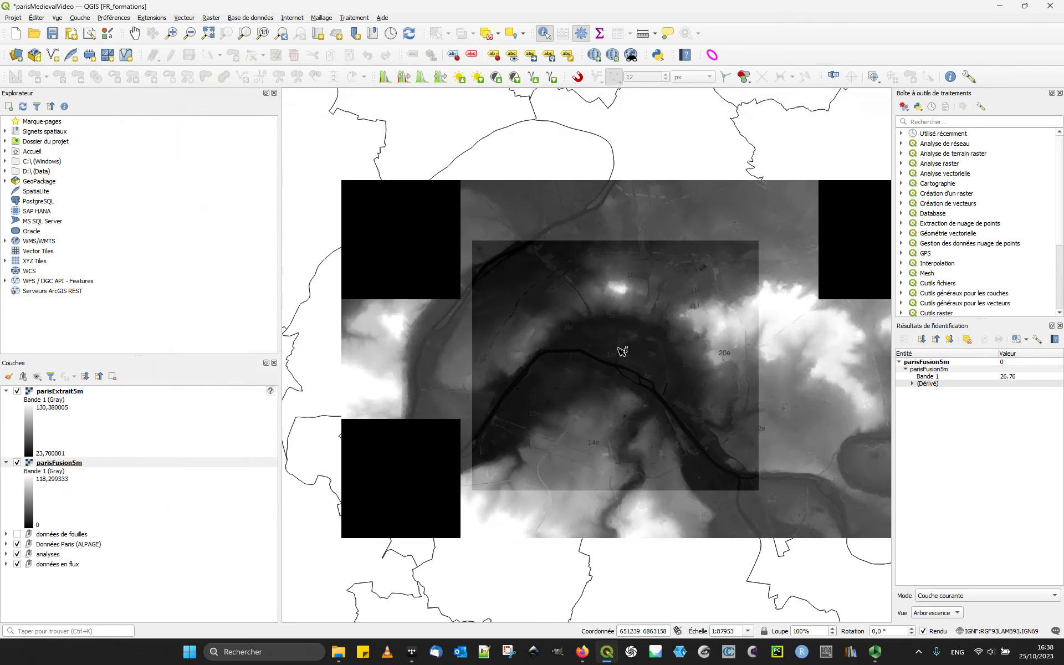
Remove the parisFusion5m layer from the project, keeping only the clipped raster.
{"action": "left_click_drag", "start_coordinate": [640, 374], "coordinate": [562, 363]}
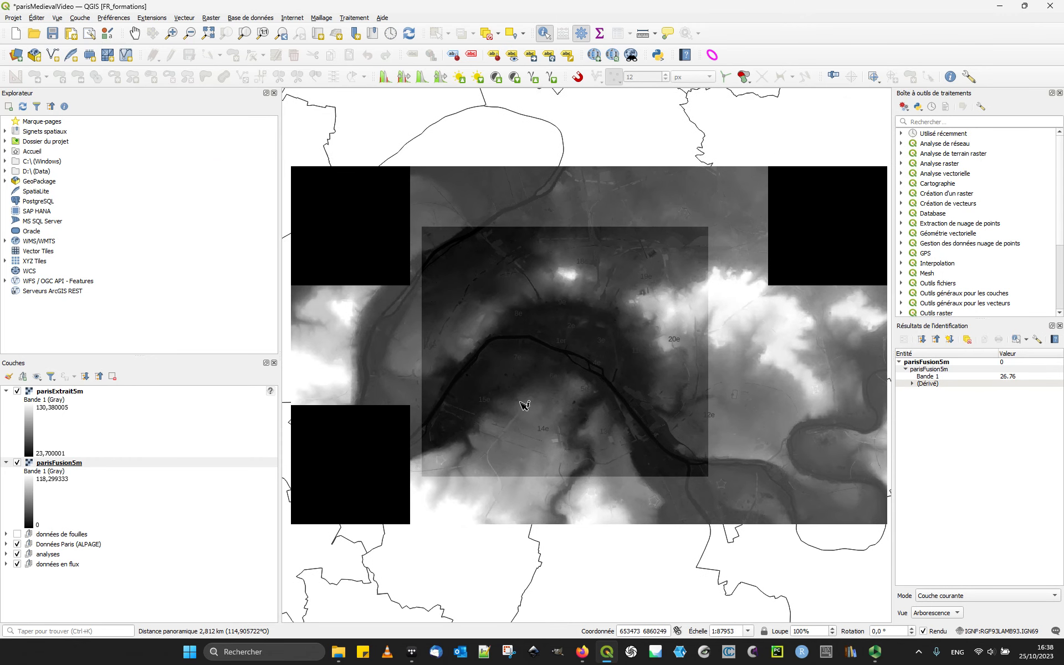
{"action": "left_click", "coordinate": [77, 465]}
{"action": "left_click", "coordinate": [112, 376]}
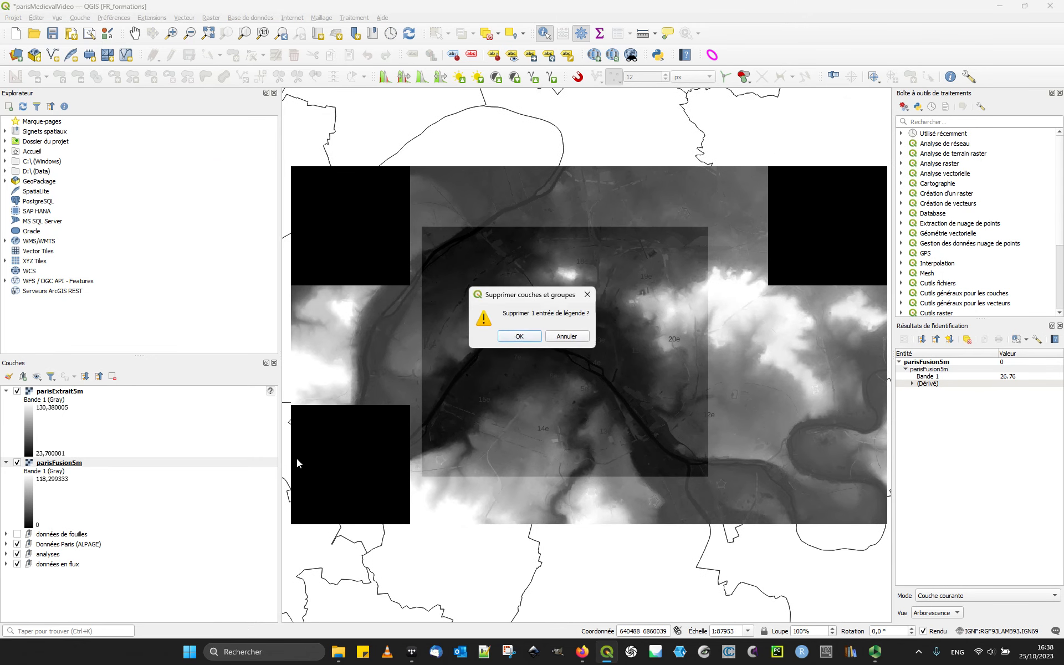
{"action": "left_click", "coordinate": [519, 336]}
{"action": "scroll", "coordinate": [542, 373], "scroll_direction": "up", "scroll_amount": 1}
{"action": "left_click_drag", "start_coordinate": [541, 373], "coordinate": [529, 428]}
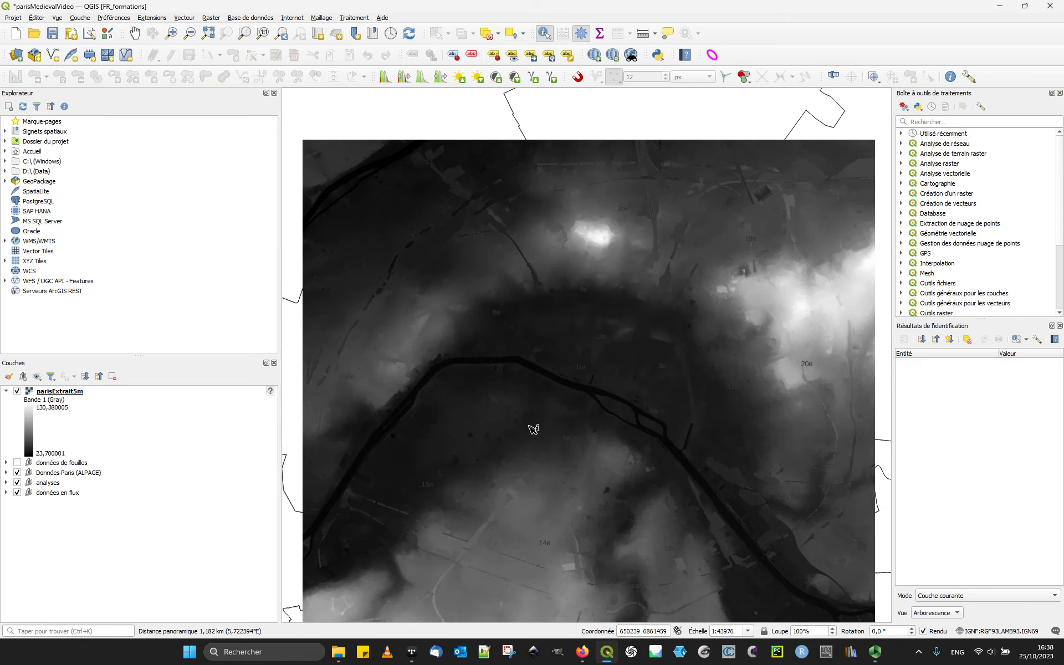
Assign a coordinate reference system to the parisExtrait5m layer.
{"action": "left_click", "coordinate": [60, 394]}
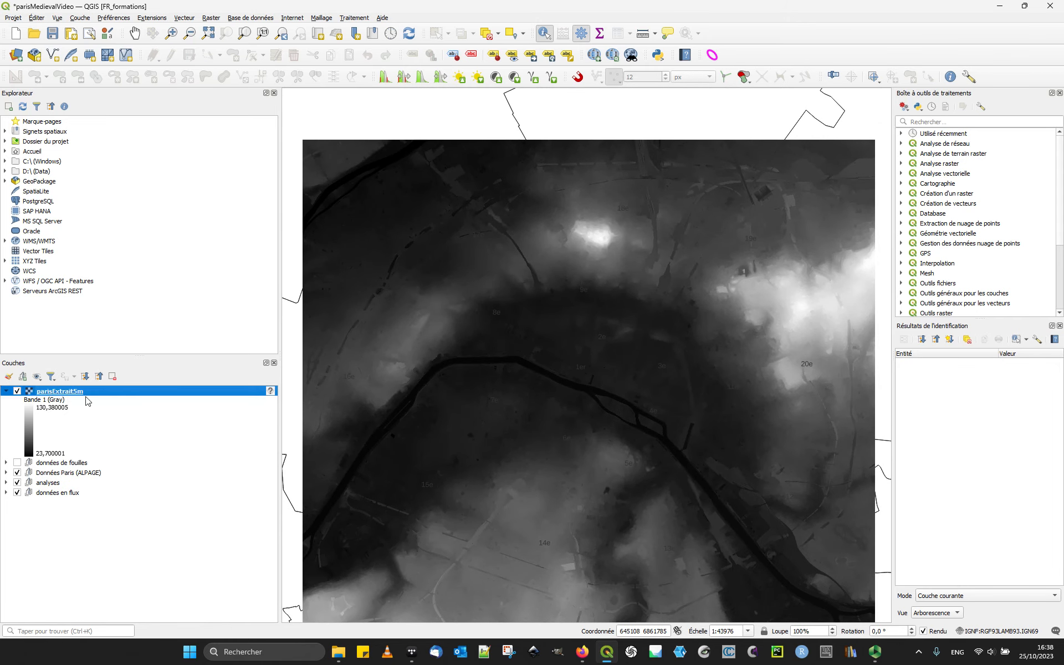
{"action": "left_click", "coordinate": [271, 392]}
{"action": "left_click", "coordinate": [507, 227]}
{"action": "double_click", "coordinate": [506, 216]}
{"action": "right_click", "coordinate": [88, 392]}
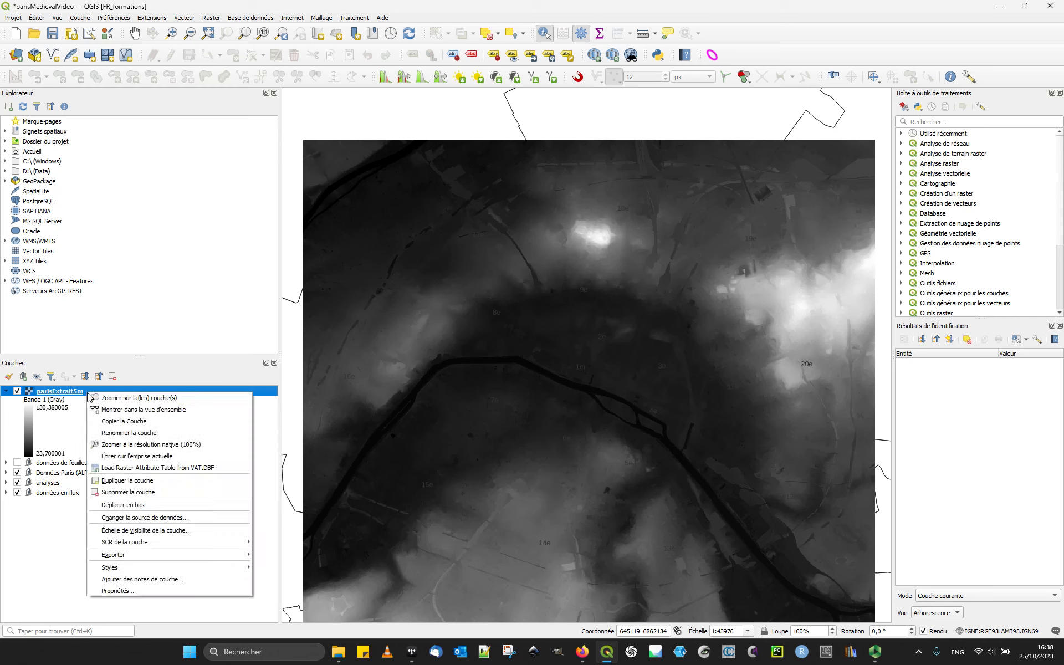
{"action": "mouse_move", "coordinate": [187, 557]}
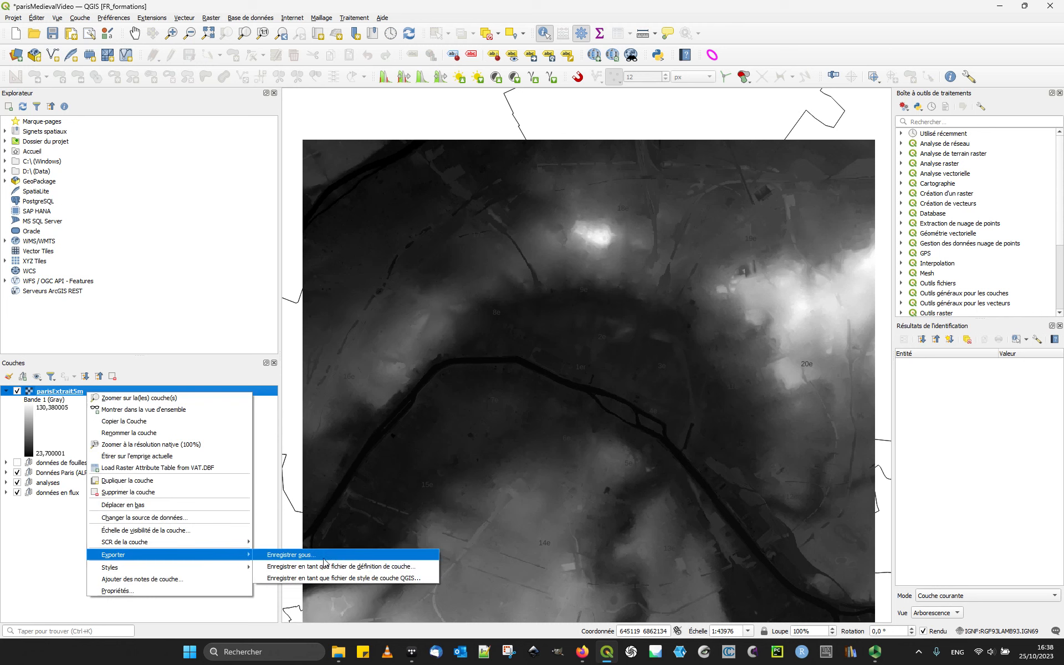
{"action": "left_click", "coordinate": [49, 394]}
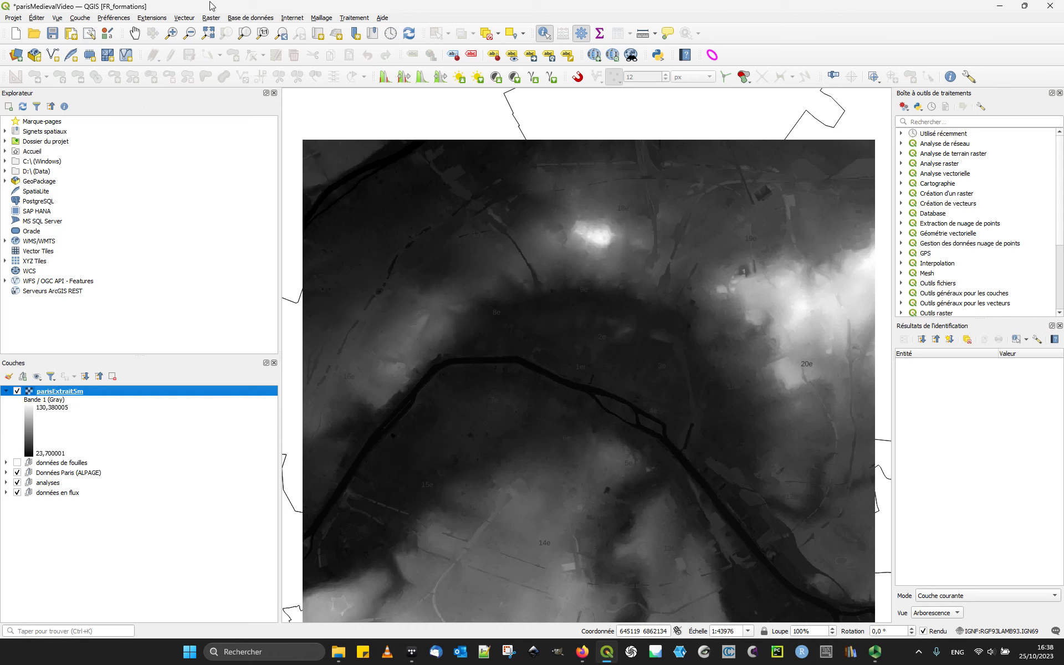
{"action": "left_click", "coordinate": [216, 20]}
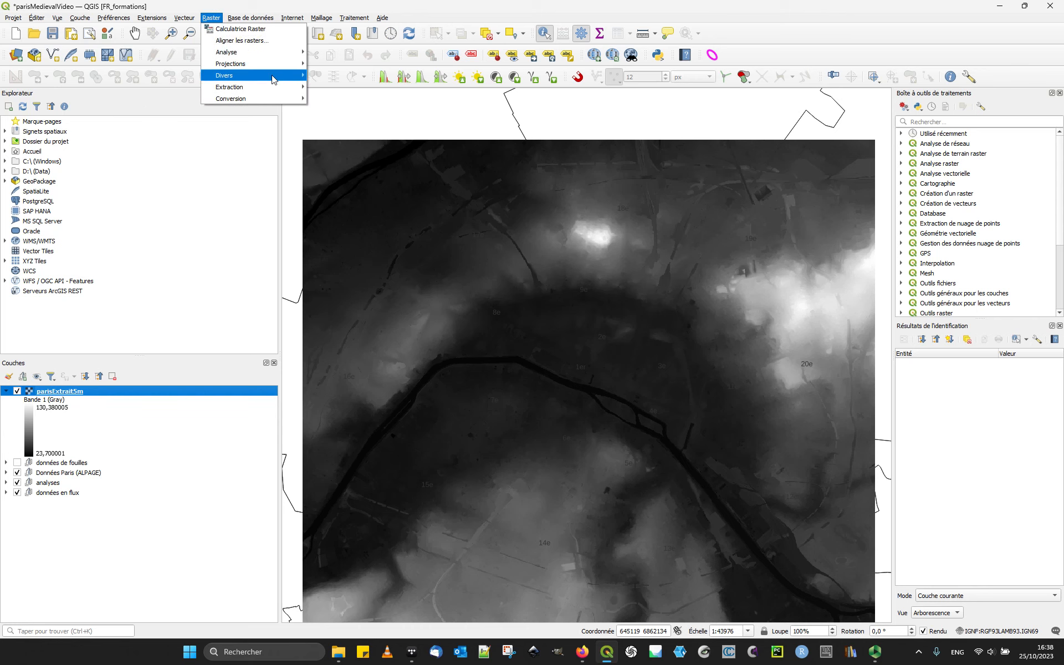
{"action": "mouse_move", "coordinate": [288, 79]}
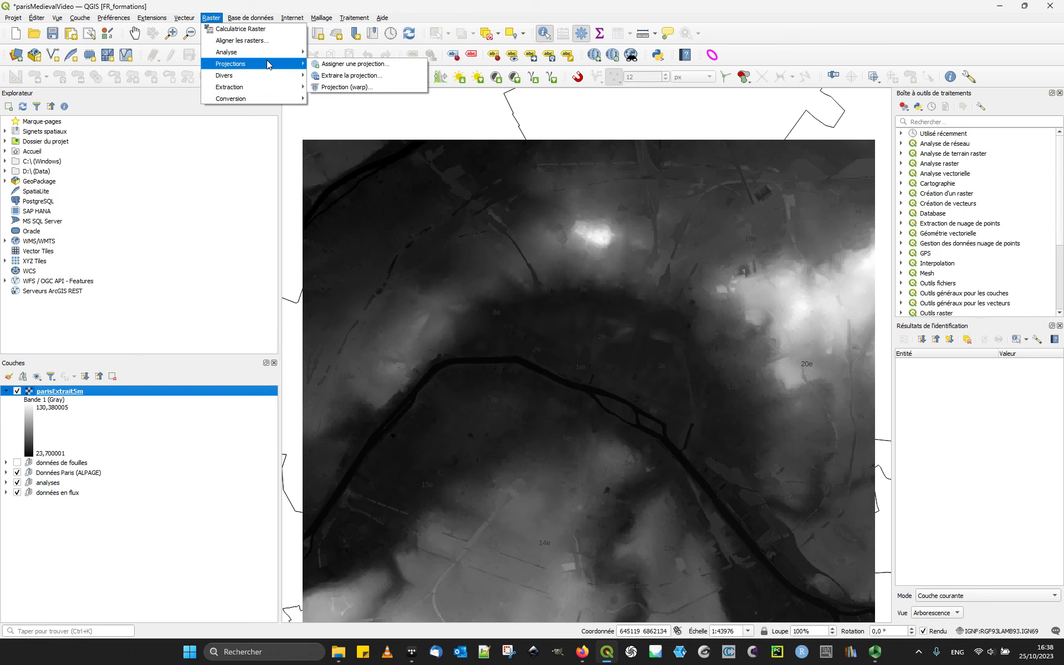
{"action": "left_click", "coordinate": [388, 87]}
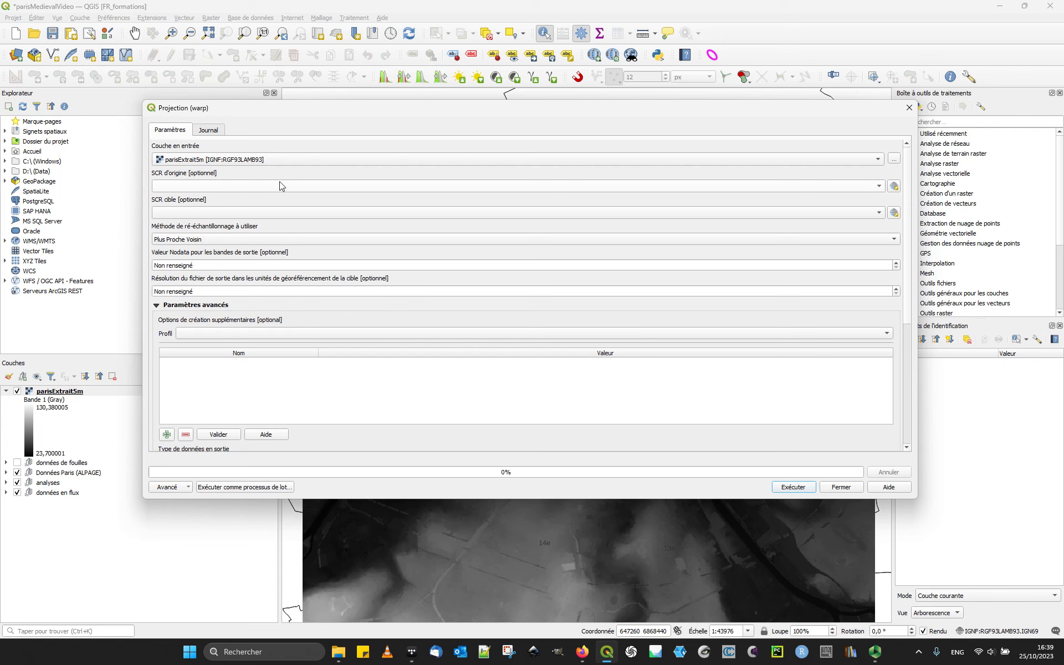
{"action": "left_click", "coordinate": [232, 213]}
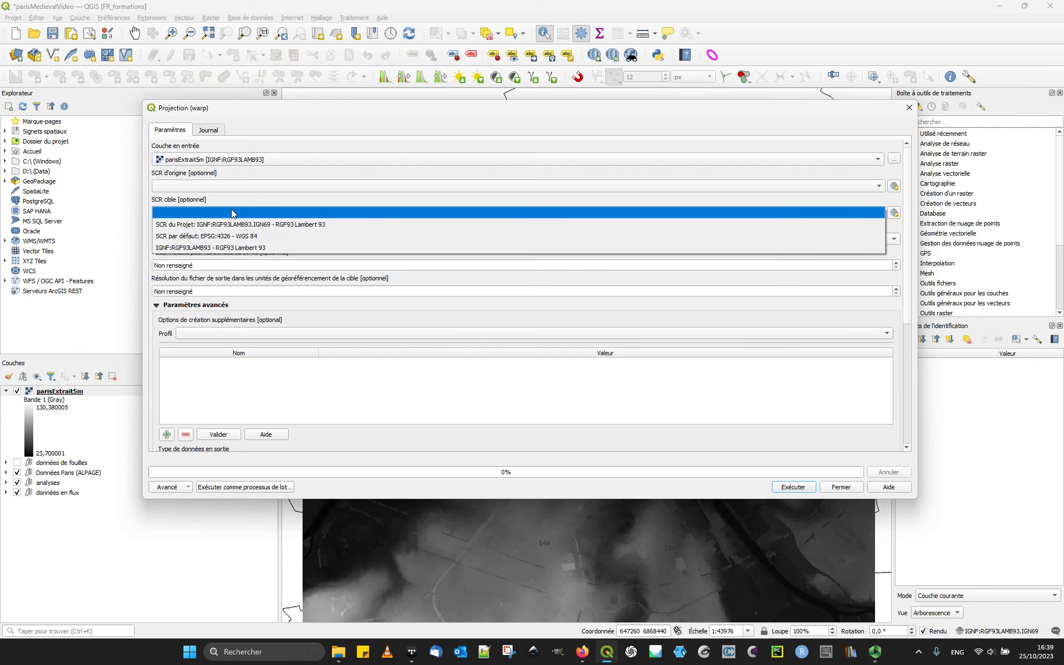
{"action": "left_click", "coordinate": [231, 212]}
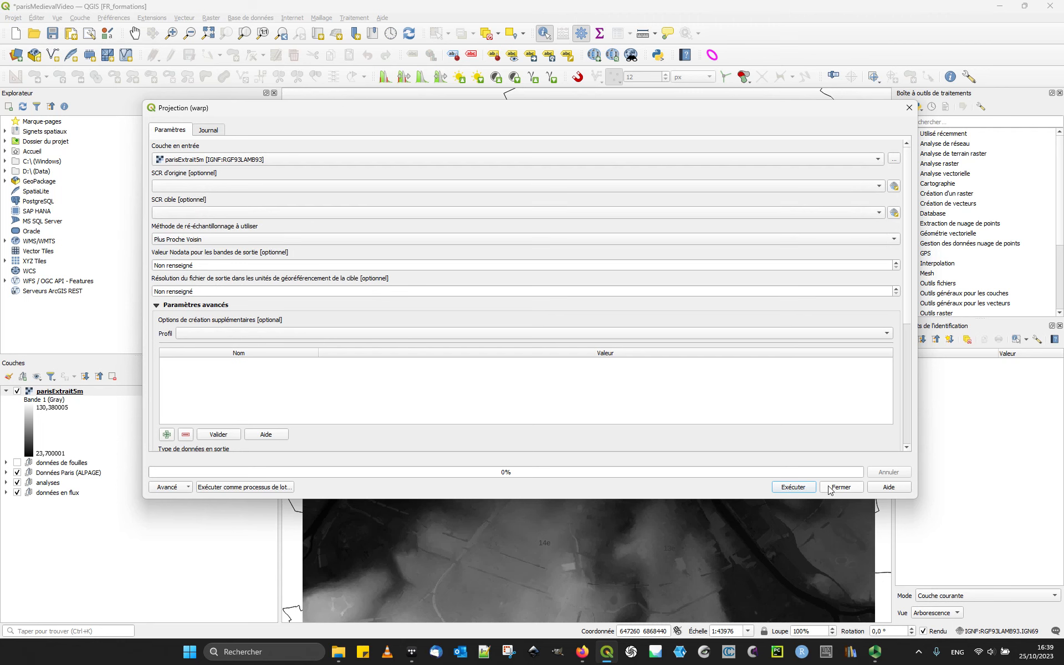
{"action": "left_click", "coordinate": [255, 213]}
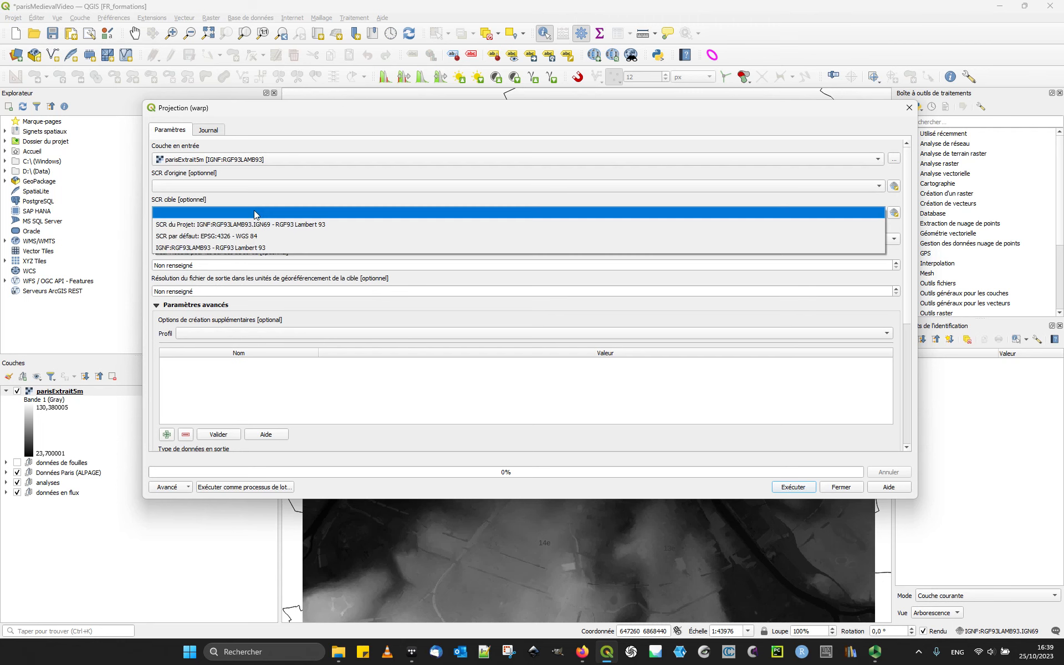
{"action": "left_click", "coordinate": [894, 213]}
{"action": "left_click", "coordinate": [155, 143]}
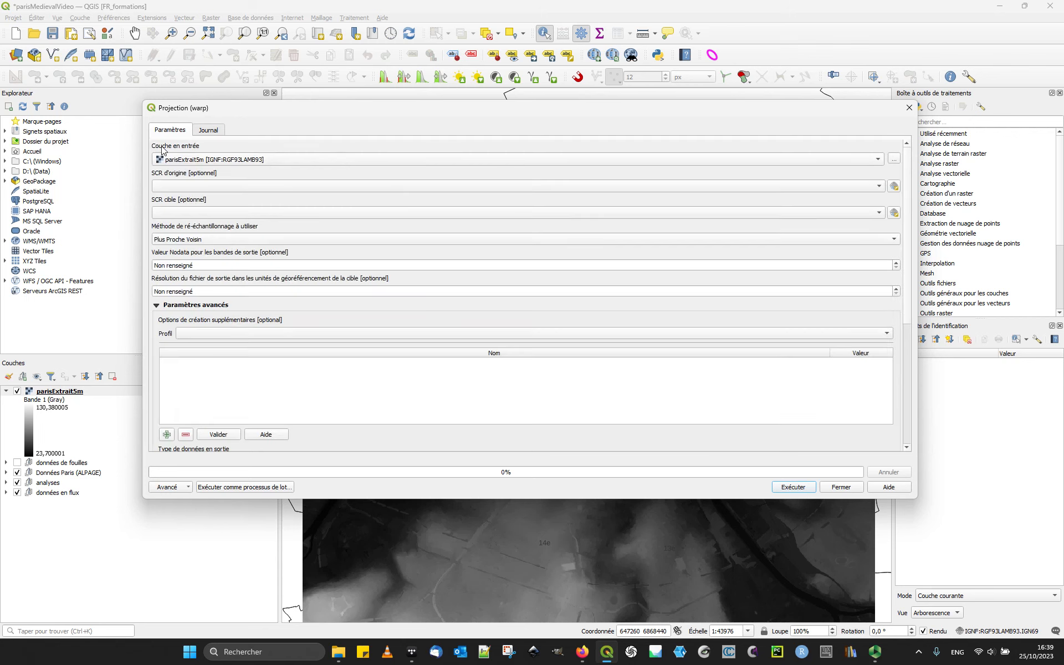
{"action": "left_click", "coordinate": [893, 213]}
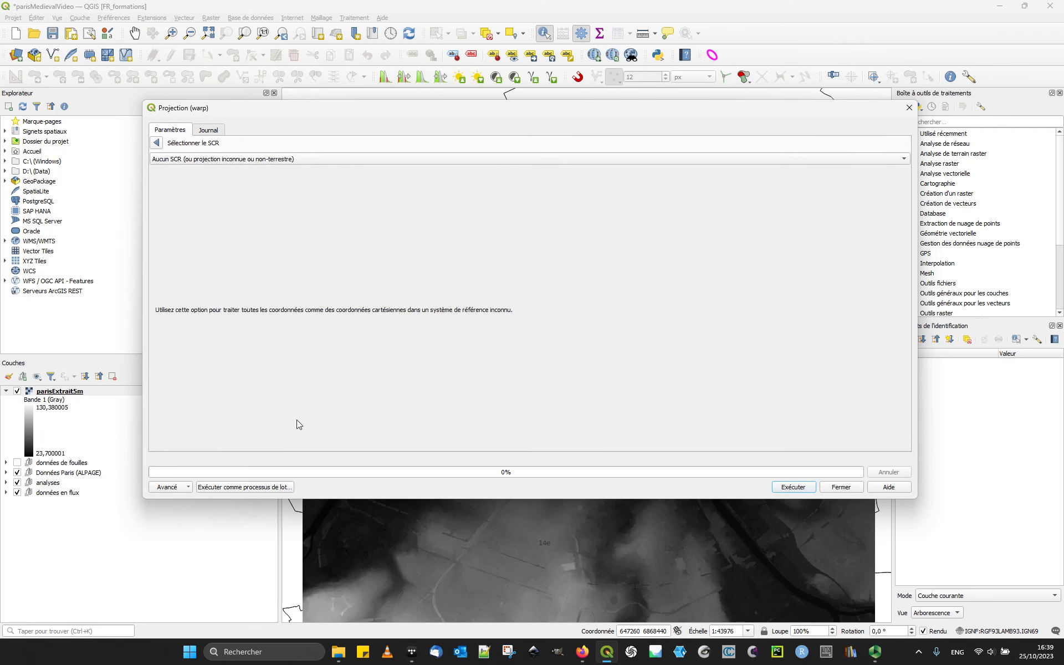
{"action": "left_click", "coordinate": [156, 144]}
{"action": "left_click", "coordinate": [195, 212]}
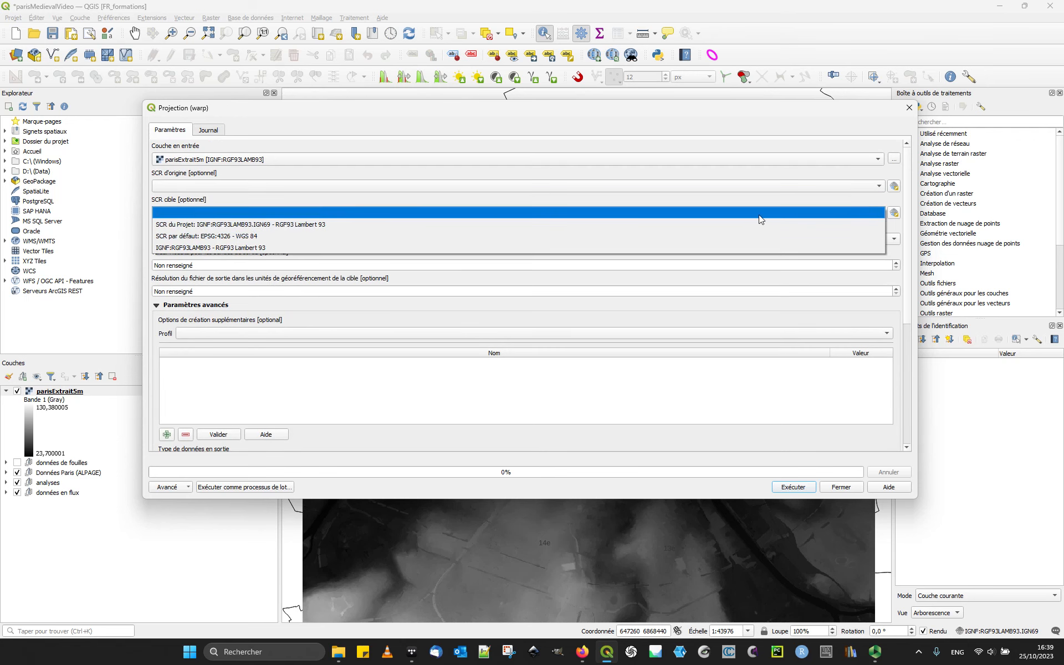
{"action": "left_click", "coordinate": [894, 213]}
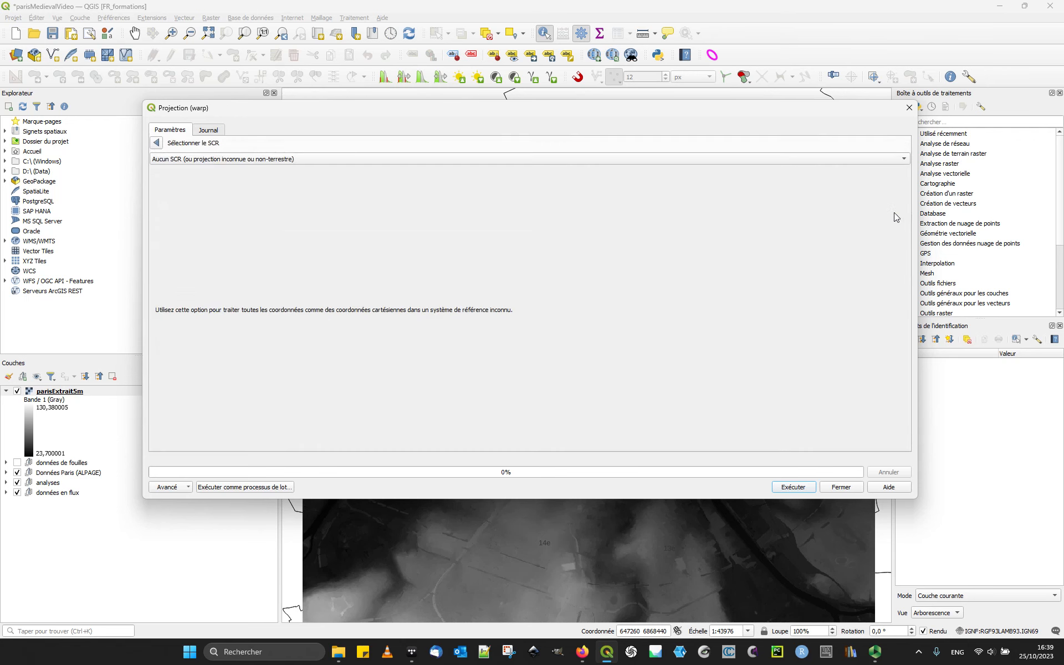
{"action": "left_click", "coordinate": [838, 487]}
Set the project's coordinate reference system to RGF93 Lambert 93 with the ID IGNF:LAMB93, filtering the list by lamb93.
{"action": "left_click", "coordinate": [1006, 633]}
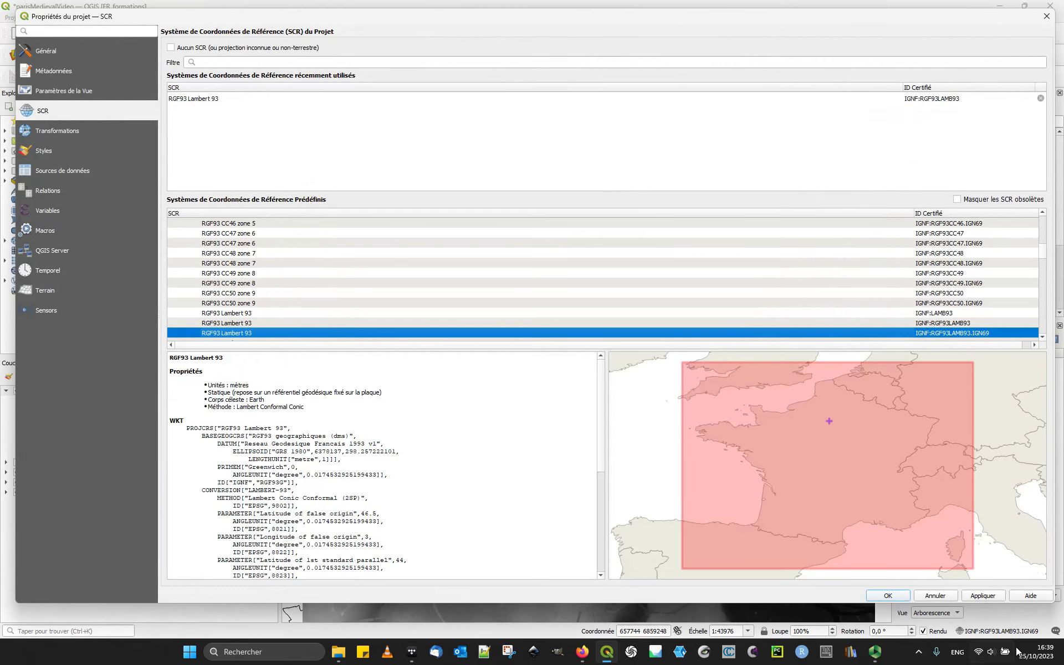
{"action": "left_click", "coordinate": [297, 62]}
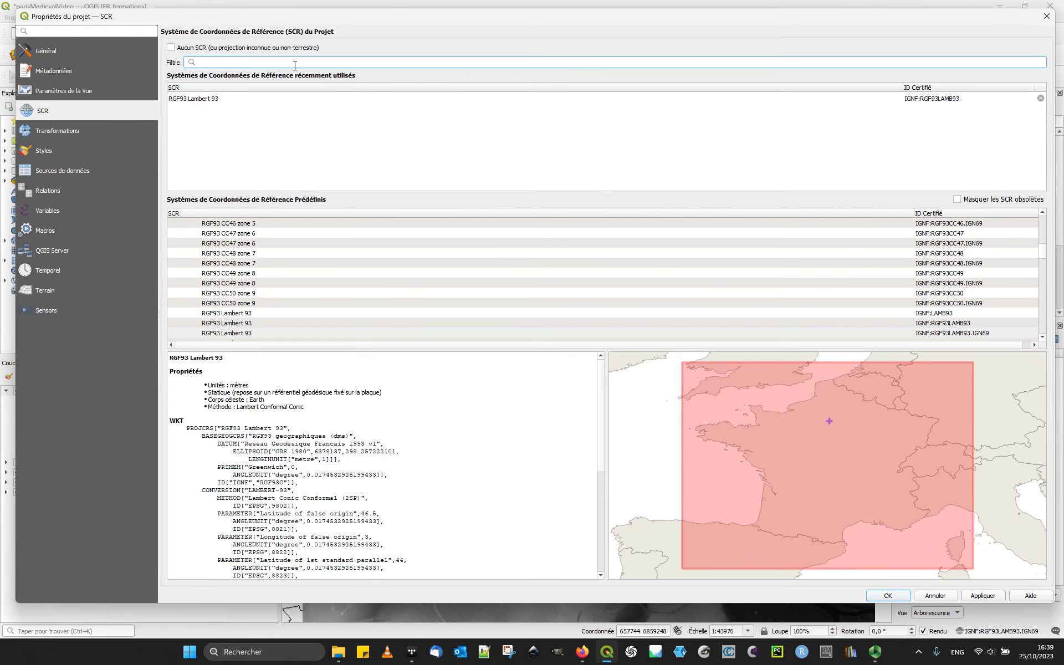
{"action": "type", "text": "lam"}
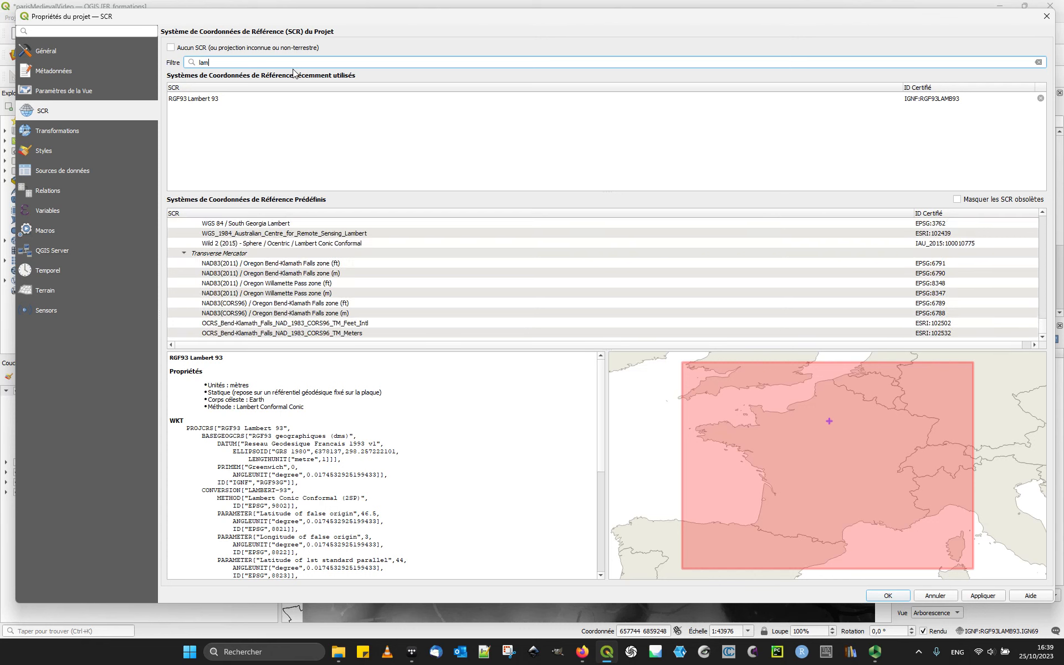
{"action": "type", "text": "b93"}
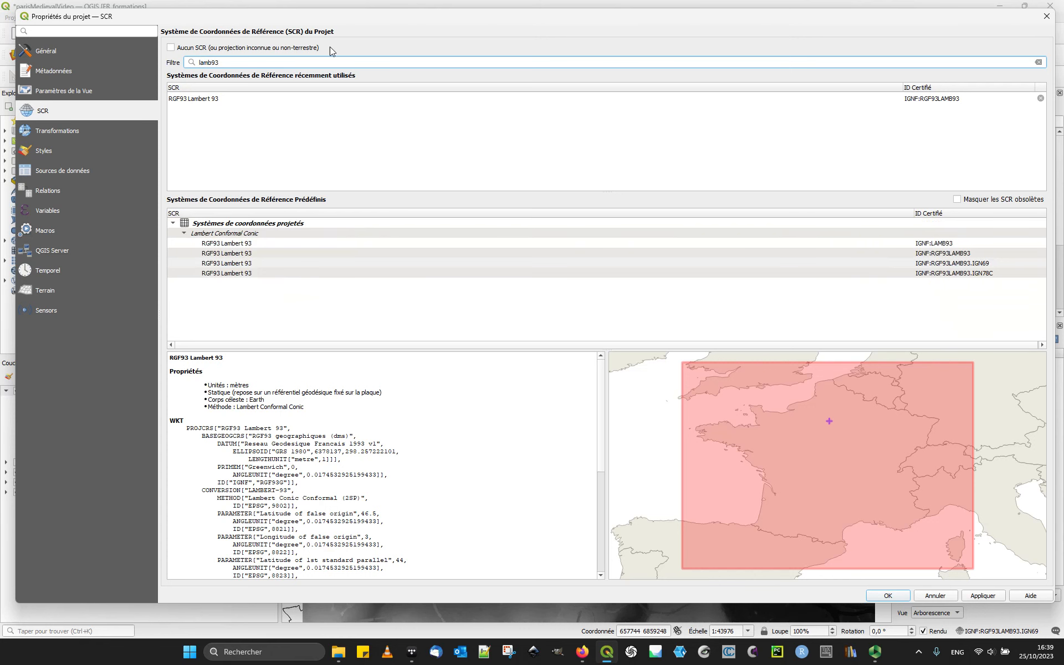
{"action": "left_click", "coordinate": [257, 245]}
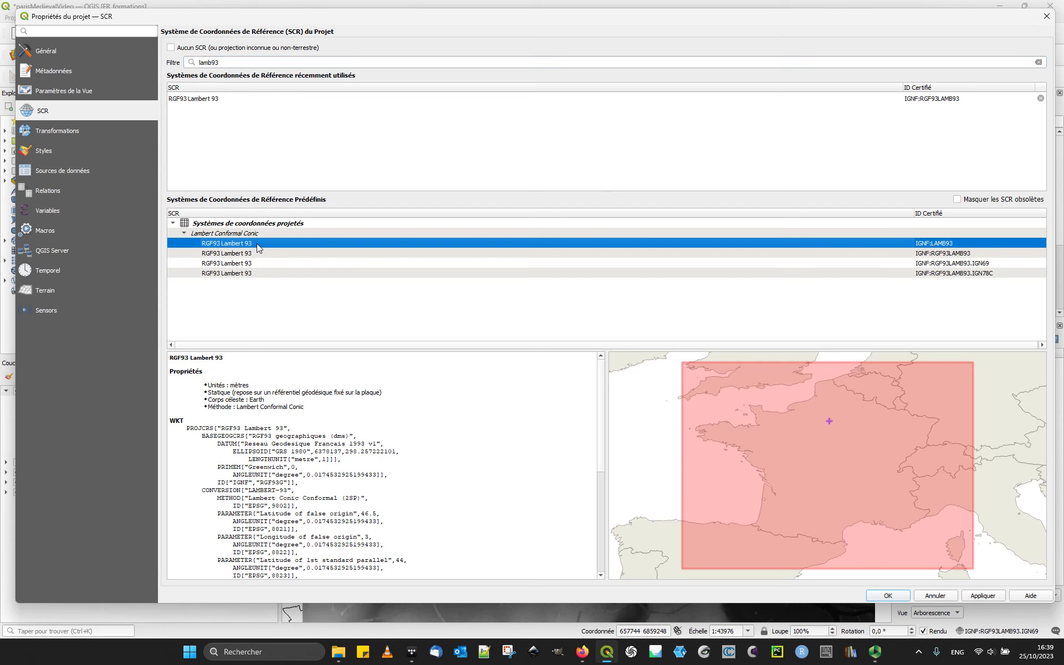
{"action": "left_click", "coordinate": [982, 595]}
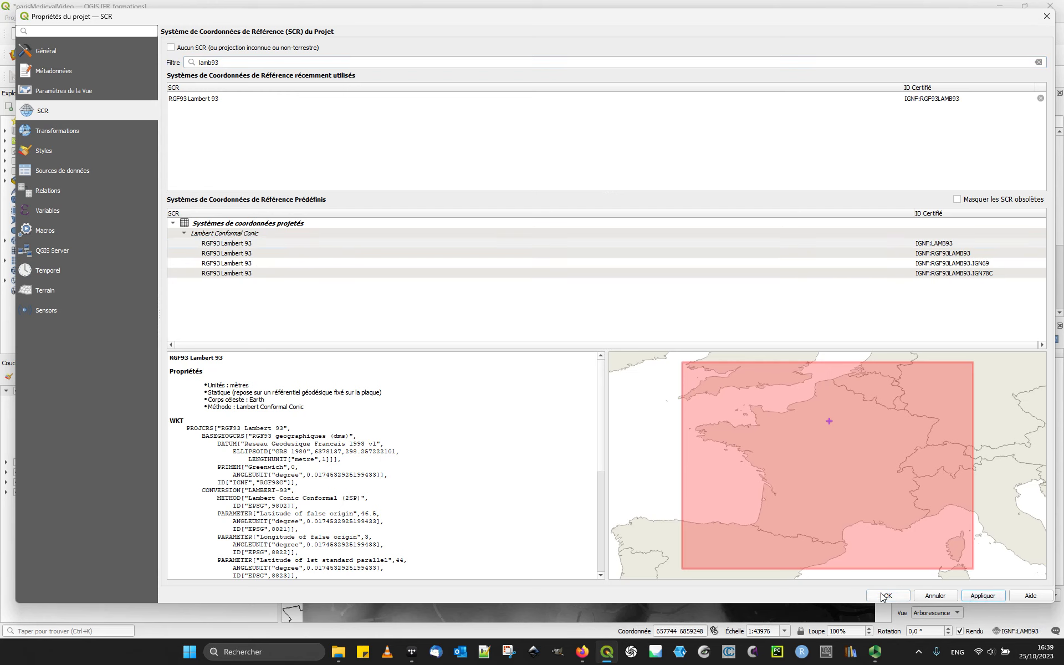
{"action": "left_click", "coordinate": [885, 595]}
Start a Warp reprojection of parisExtrait5m with the project CRS, IGNF:LAMB93 - RGF93 Lambert 93, as the target.
{"action": "mouse_move", "coordinate": [734, 421]}
{"action": "left_mouse_down"}
{"action": "mouse_move", "coordinate": [732, 394]}
{"action": "mouse_move", "coordinate": [733, 409]}
{"action": "left_mouse_up"}
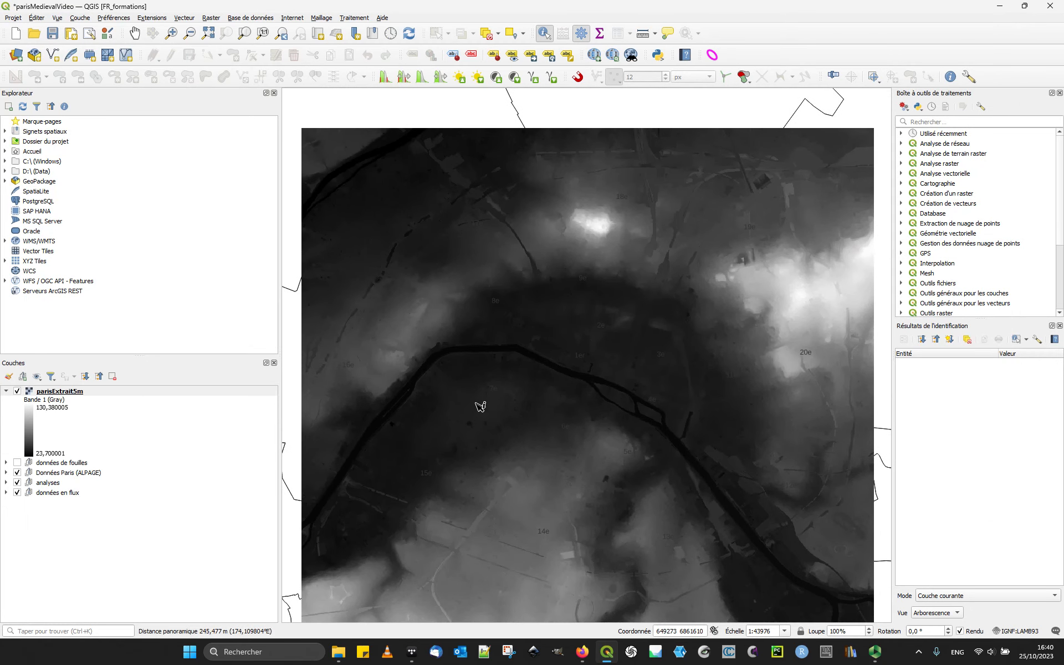
{"action": "left_click", "coordinate": [180, 19]}
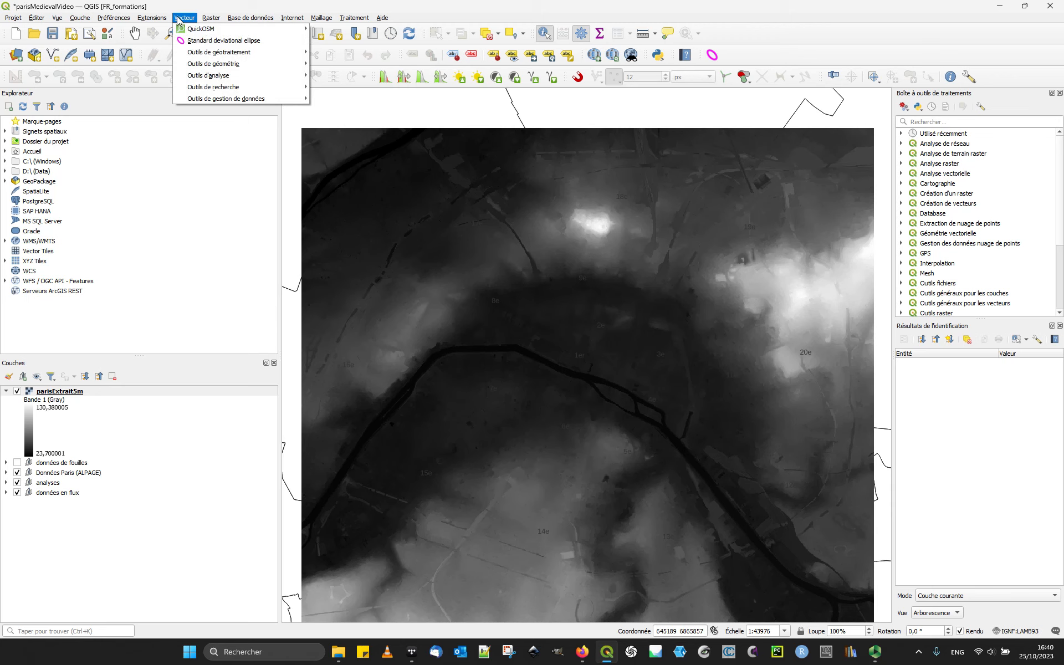
{"action": "mouse_move", "coordinate": [212, 19]}
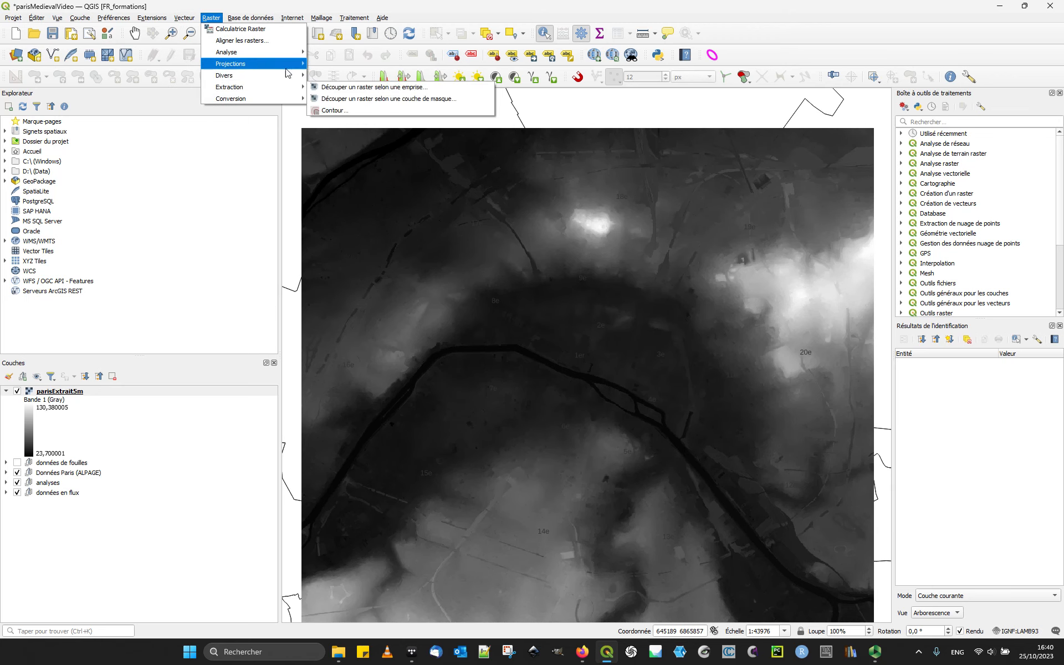
{"action": "left_click", "coordinate": [319, 64]}
{"action": "left_click", "coordinate": [234, 213]}
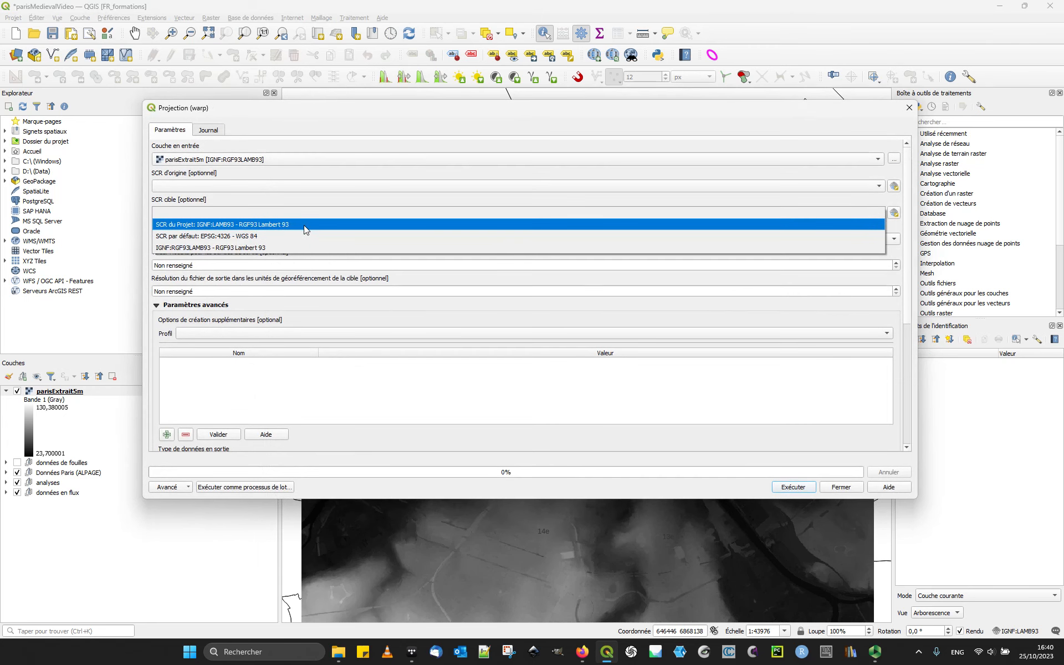
{"action": "left_click", "coordinate": [271, 226]}
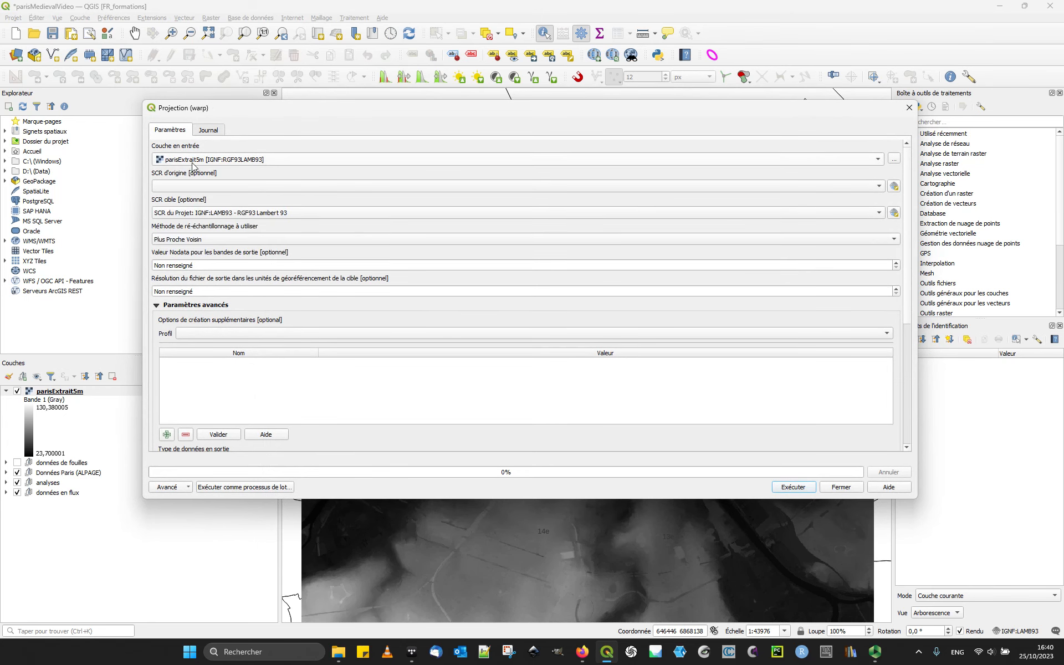
Set the reprojection's resampling method to Lanczos Windowed Sinc and its output nodata value to -99999.
{"action": "left_click", "coordinate": [223, 239]}
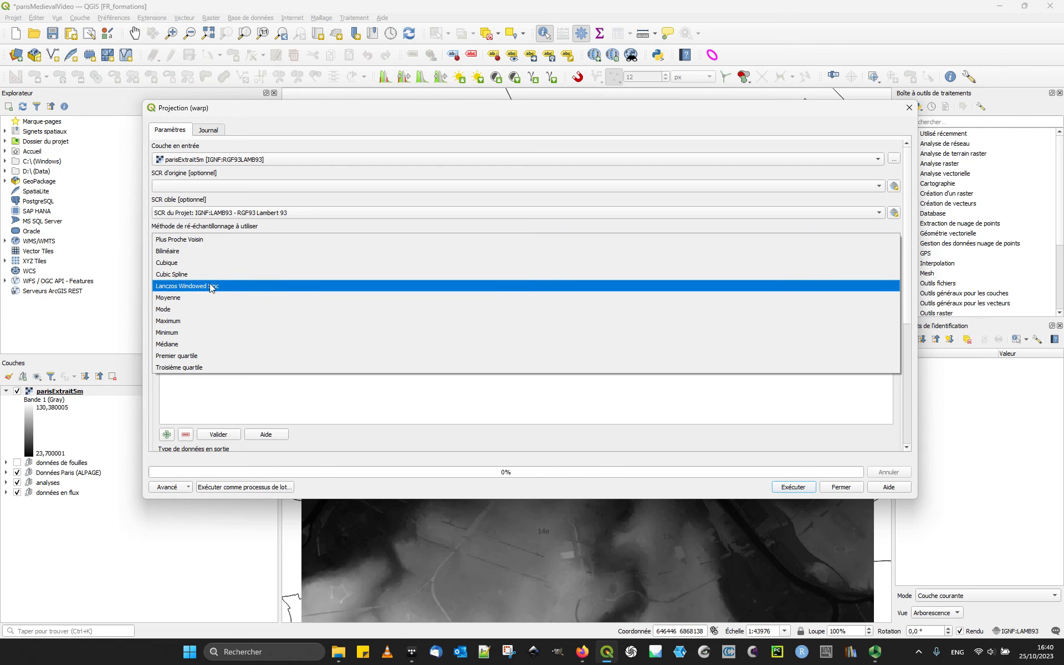
{"action": "left_click", "coordinate": [275, 285]}
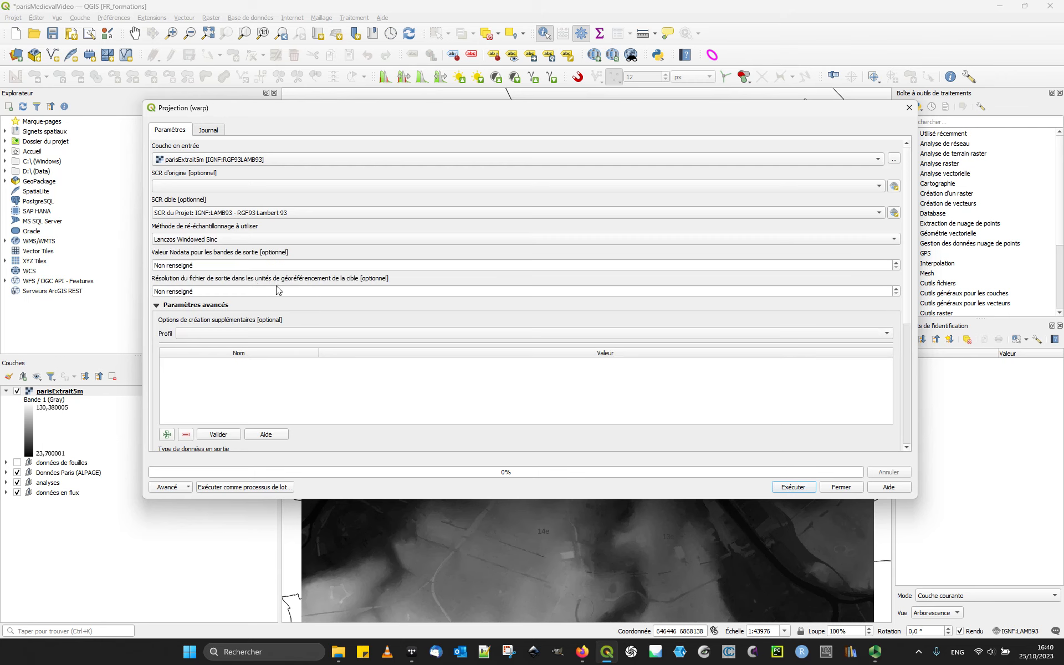
{"action": "left_click", "coordinate": [247, 264]}
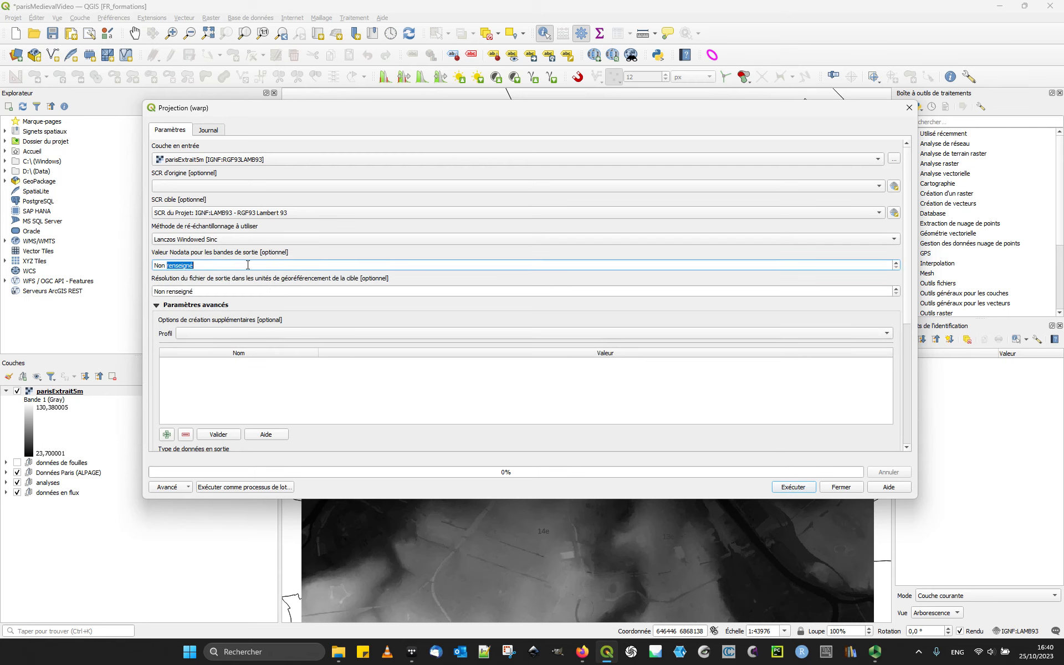
{"action": "type", "text": "-99999"}
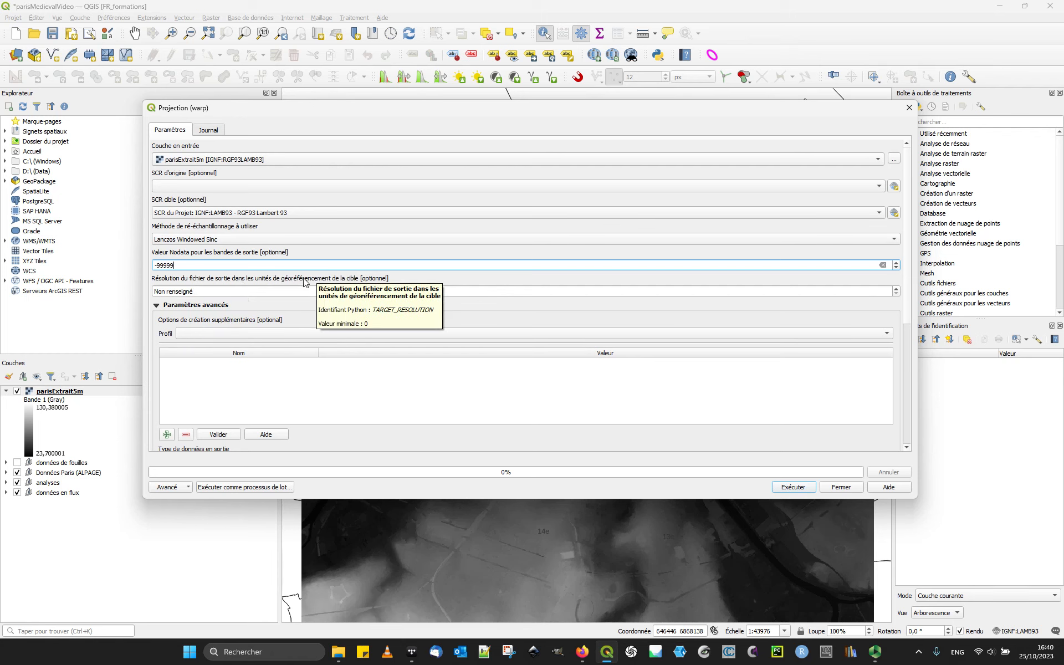
Choose to save the reprojected raster to a file and set the file type to GPKG.
{"action": "left_click_drag", "start_coordinate": [909, 281], "coordinate": [896, 398]}
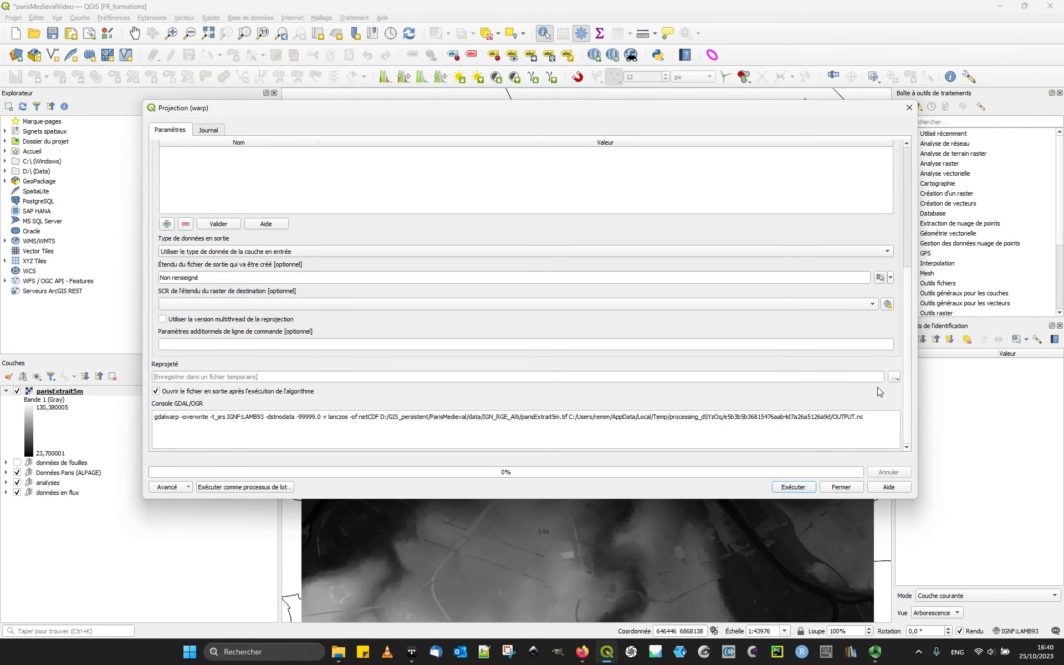
{"action": "left_click", "coordinate": [895, 378]}
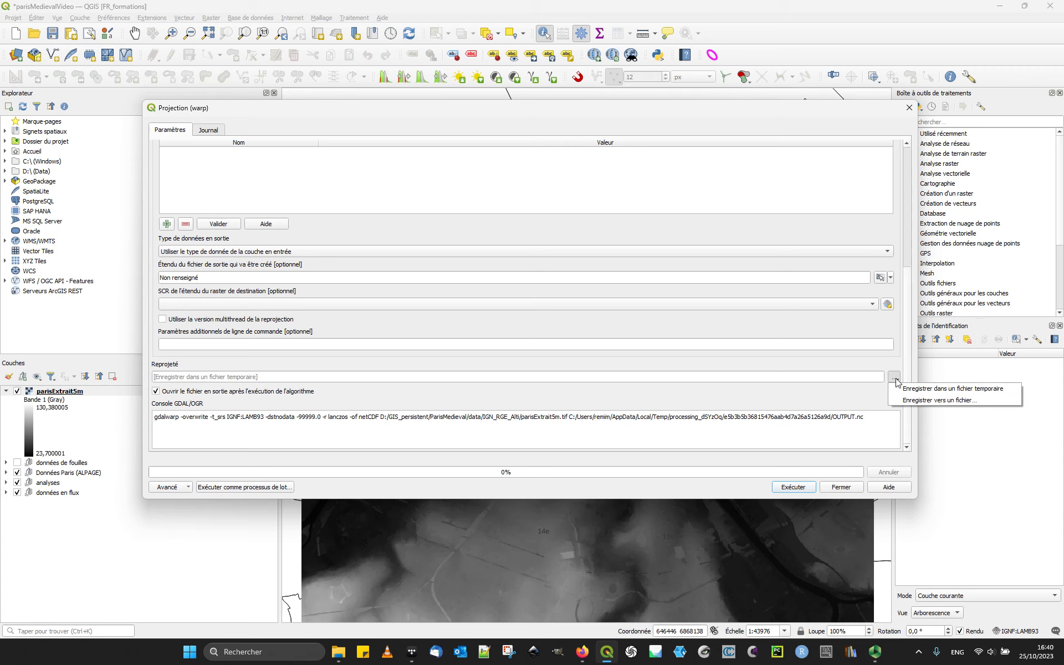
{"action": "left_click", "coordinate": [908, 400]}
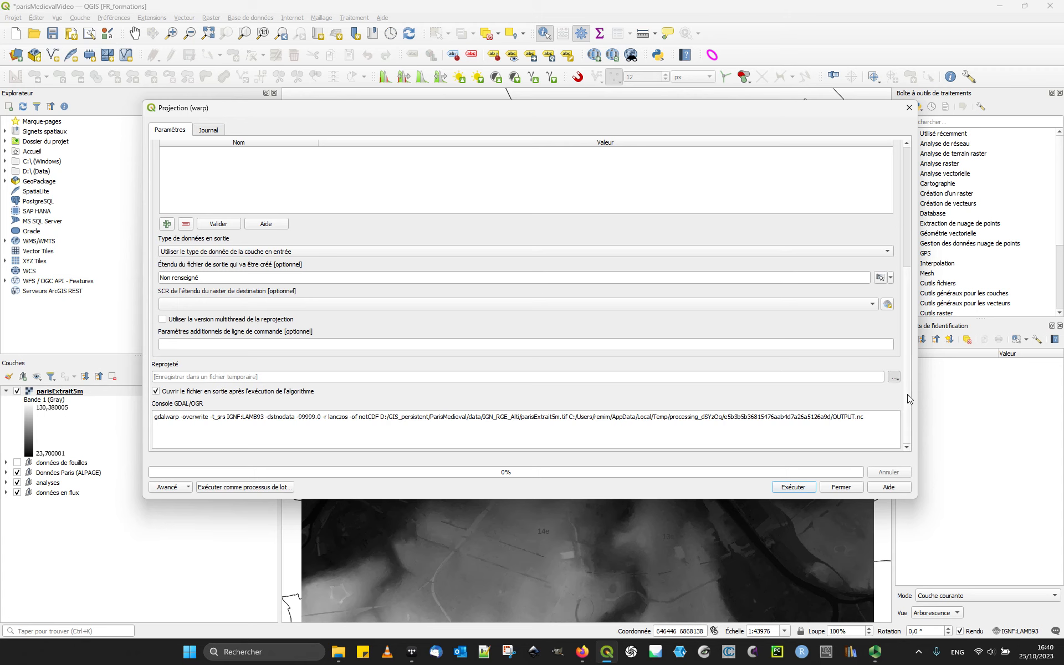
{"action": "left_click", "coordinate": [109, 596]}
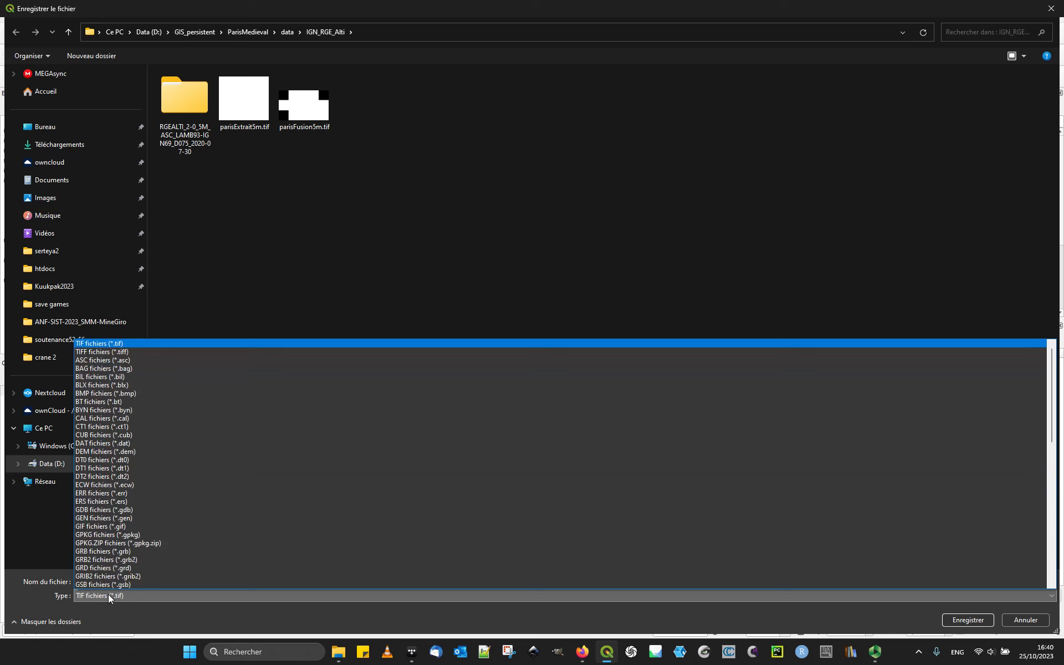
{"action": "scroll", "coordinate": [221, 517], "scroll_direction": "down", "scroll_amount": 5}
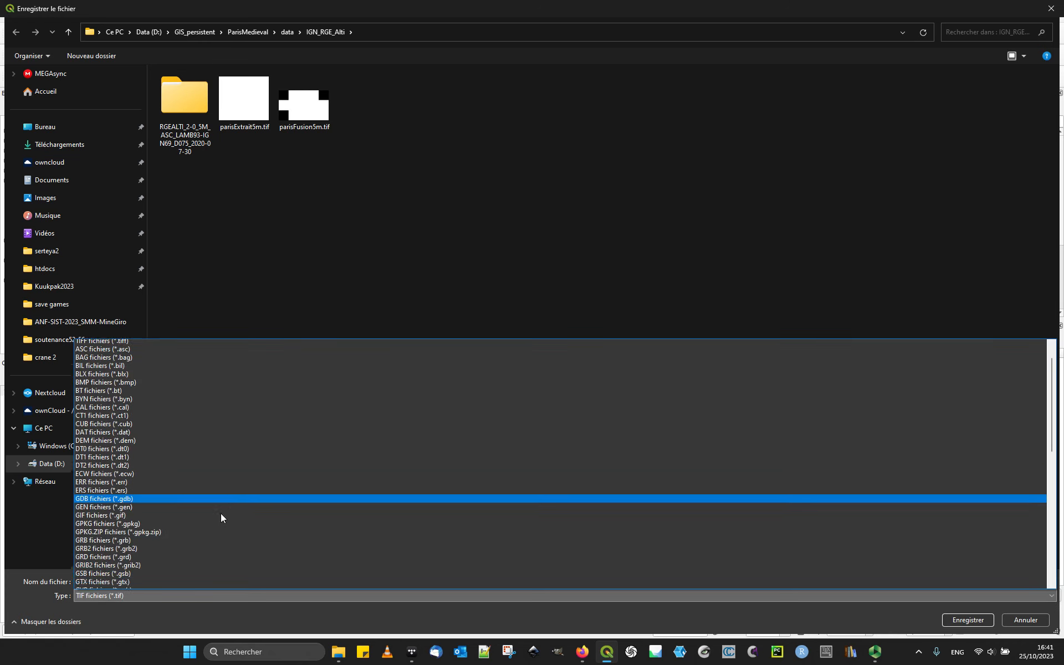
{"action": "scroll", "coordinate": [222, 519], "scroll_direction": "up", "scroll_amount": 5}
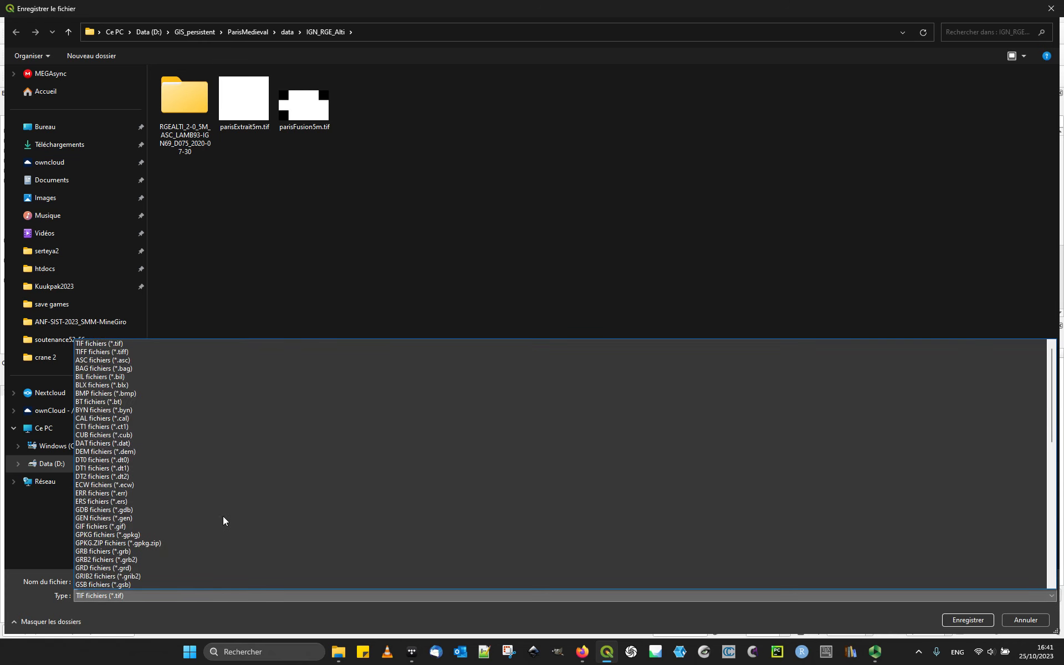
{"action": "scroll", "coordinate": [222, 520], "scroll_direction": "down", "scroll_amount": 1}
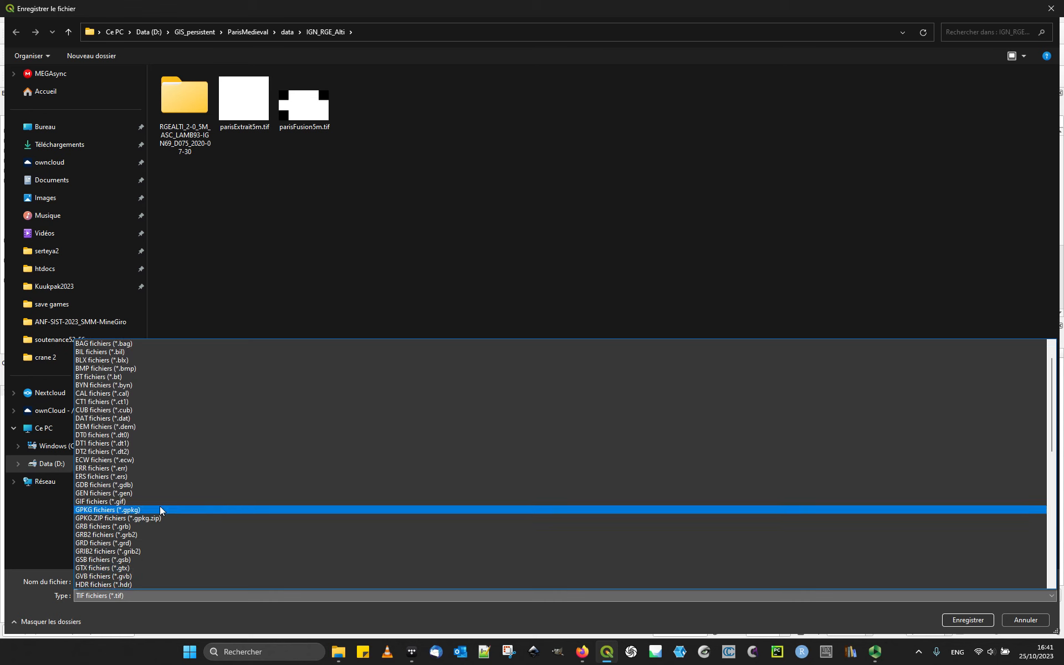
{"action": "left_click", "coordinate": [178, 510]}
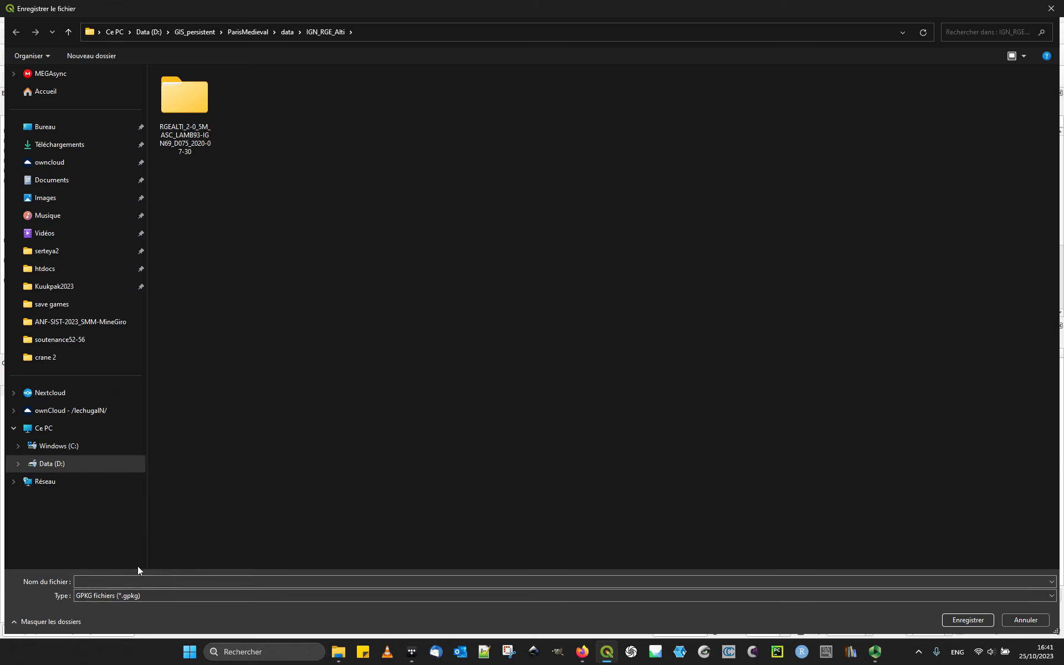
Set the reprojected output file to ParisMedievalVideoRaster.gpkg in the GIS_persistent/TD2023 folder and review the reprojection parameters.
{"action": "left_click", "coordinate": [285, 33]}
{"action": "left_click", "coordinate": [255, 32]}
{"action": "left_click", "coordinate": [189, 32]}
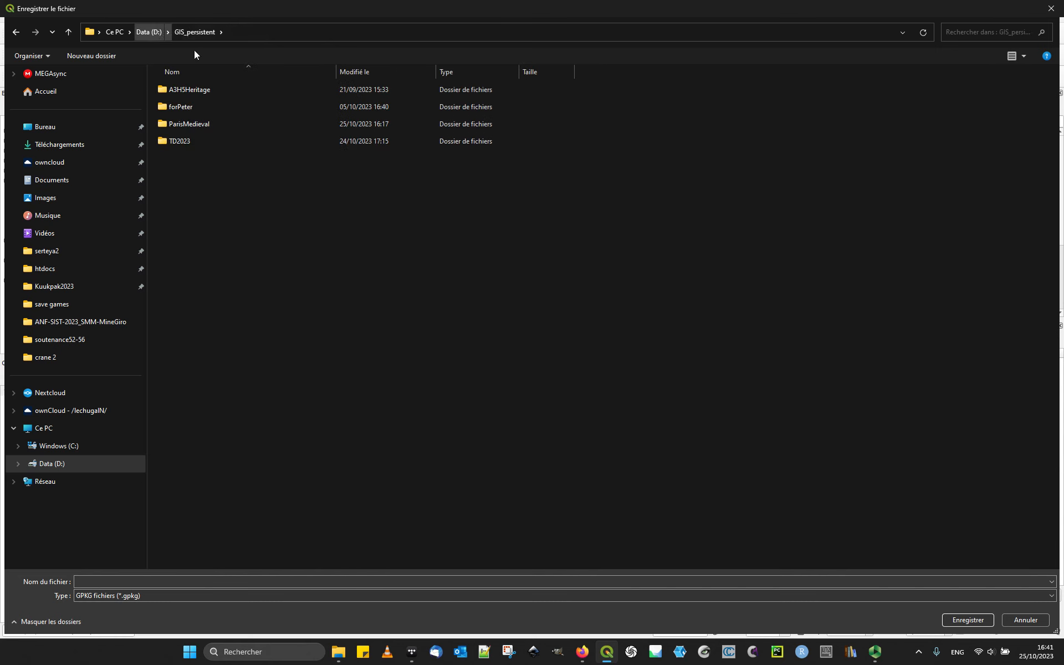
{"action": "double_click", "coordinate": [191, 136]}
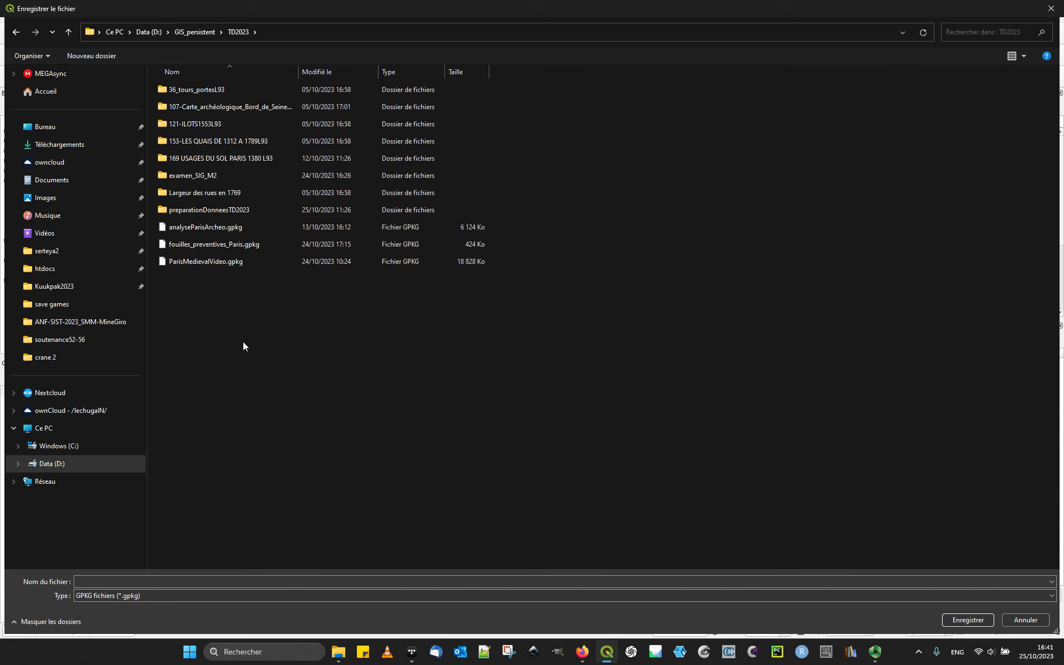
{"action": "left_click", "coordinate": [119, 582]}
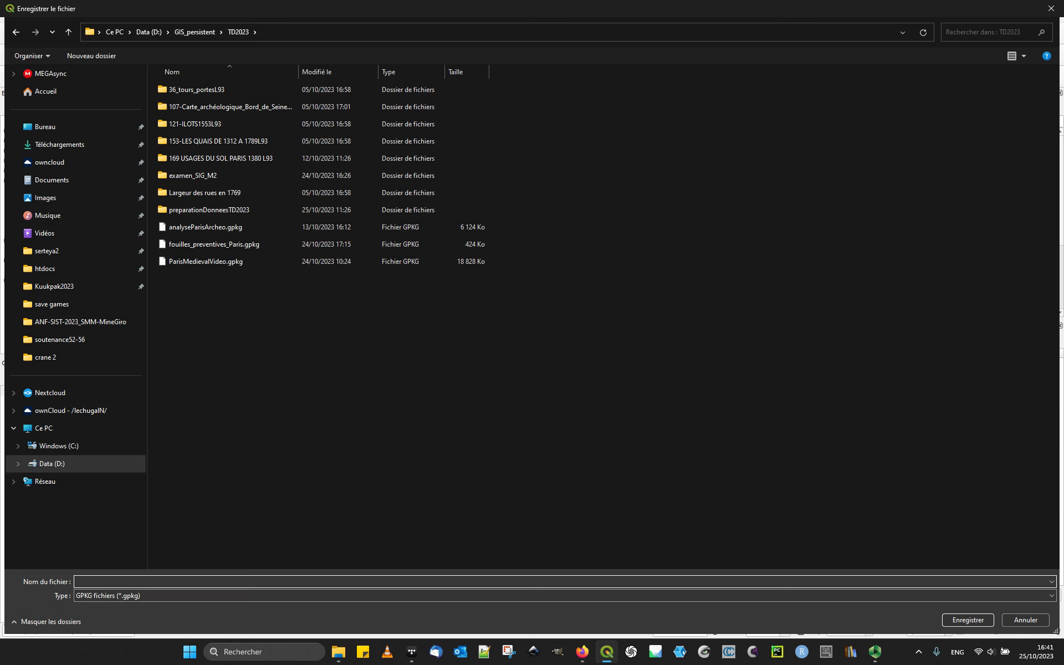
{"action": "type", "text": "Pa"}
{"action": "key", "text": "BackSpace"}
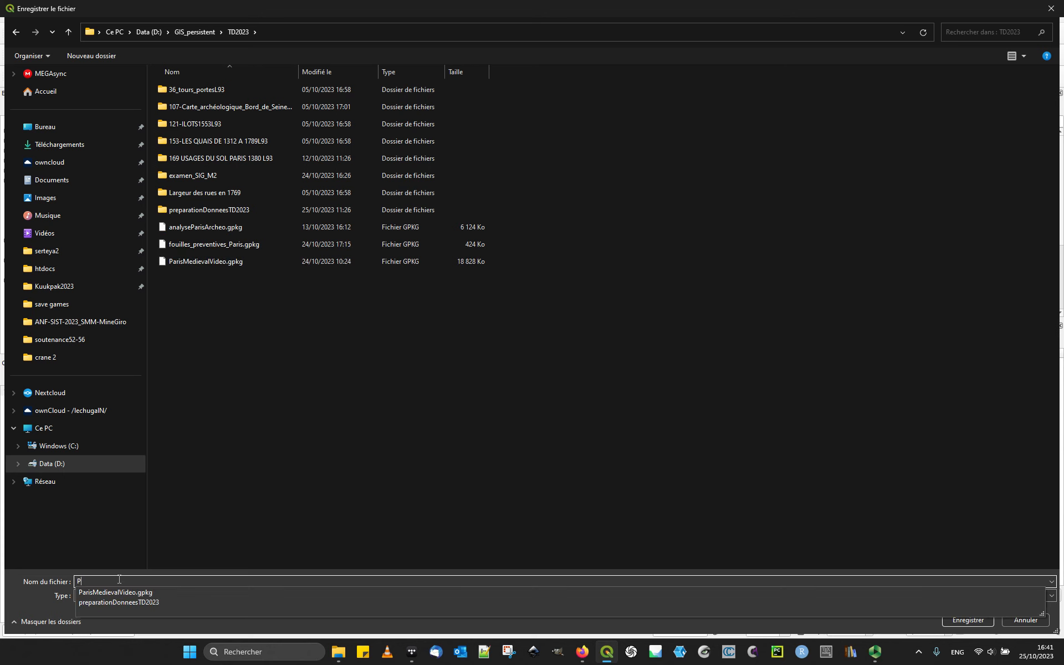
{"action": "key", "text": "Down"}
{"action": "key", "text": "BackSpace"}
{"action": "key", "text": "BackSpace"}
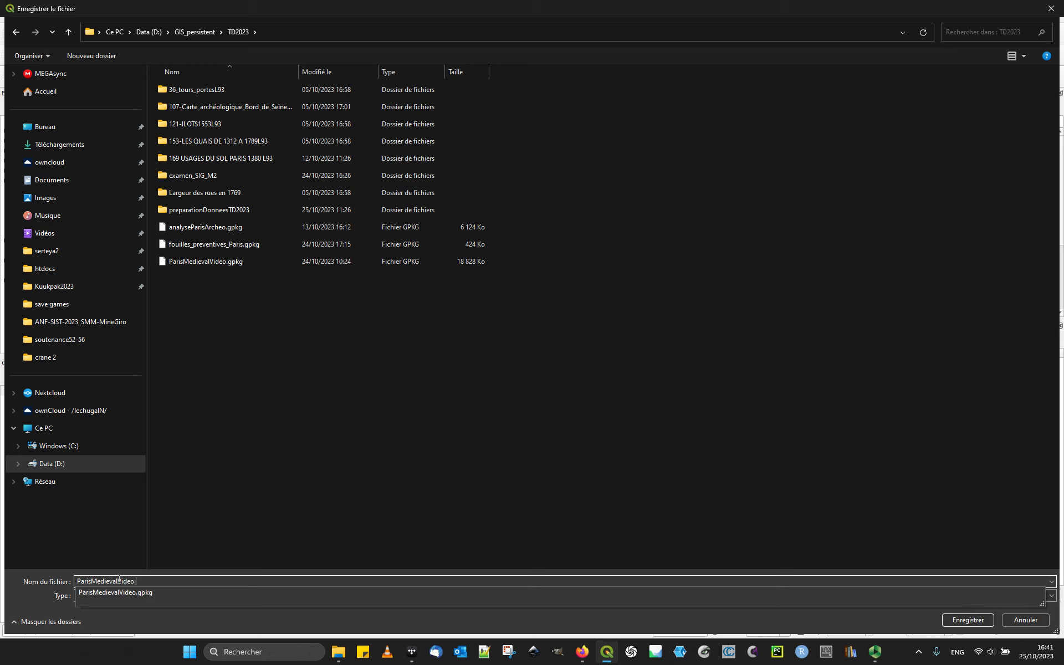
{"action": "type", "text": "Raster"}
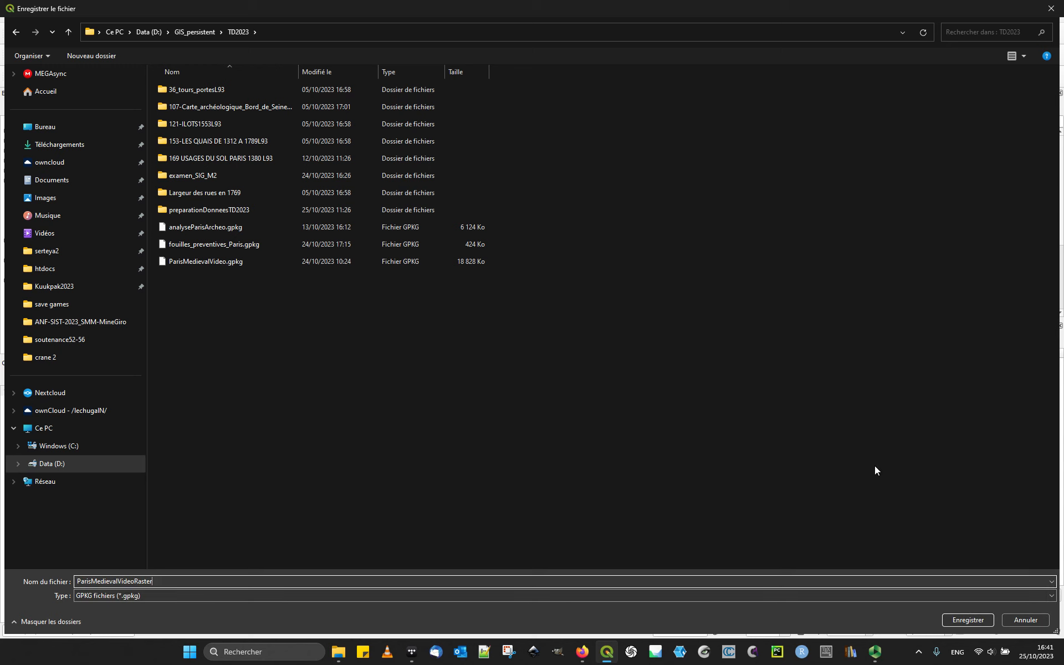
{"action": "left_click", "coordinate": [968, 621]}
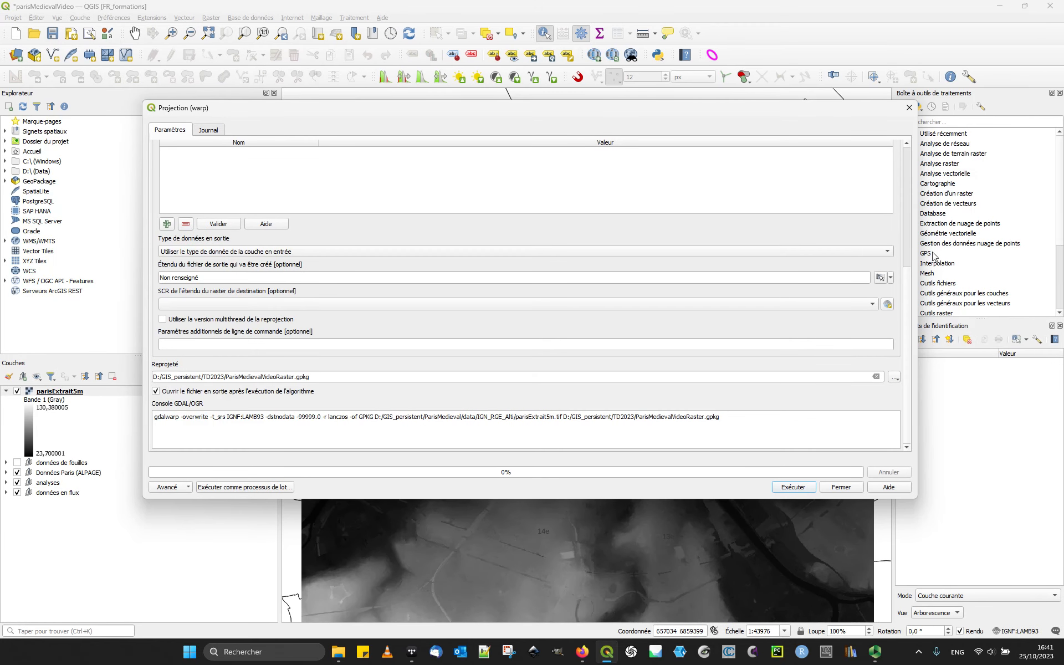
{"action": "scroll", "coordinate": [908, 291], "scroll_direction": "up", "scroll_amount": 5}
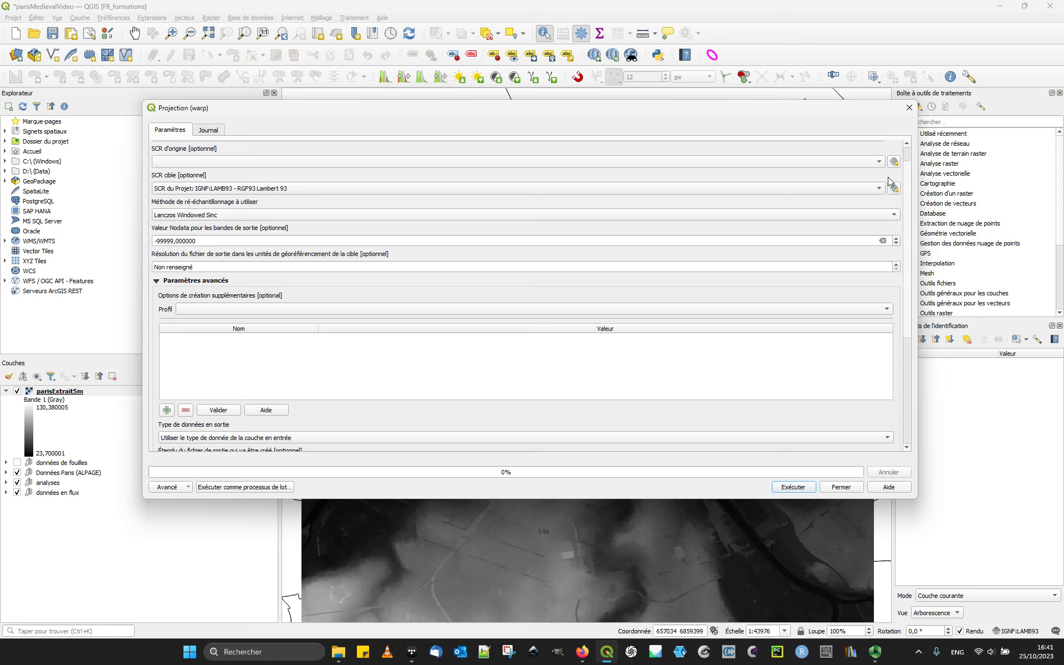
{"action": "scroll", "coordinate": [888, 182], "scroll_direction": "up", "scroll_amount": 2}
{"action": "scroll", "coordinate": [892, 262], "scroll_direction": "down", "scroll_amount": 6}
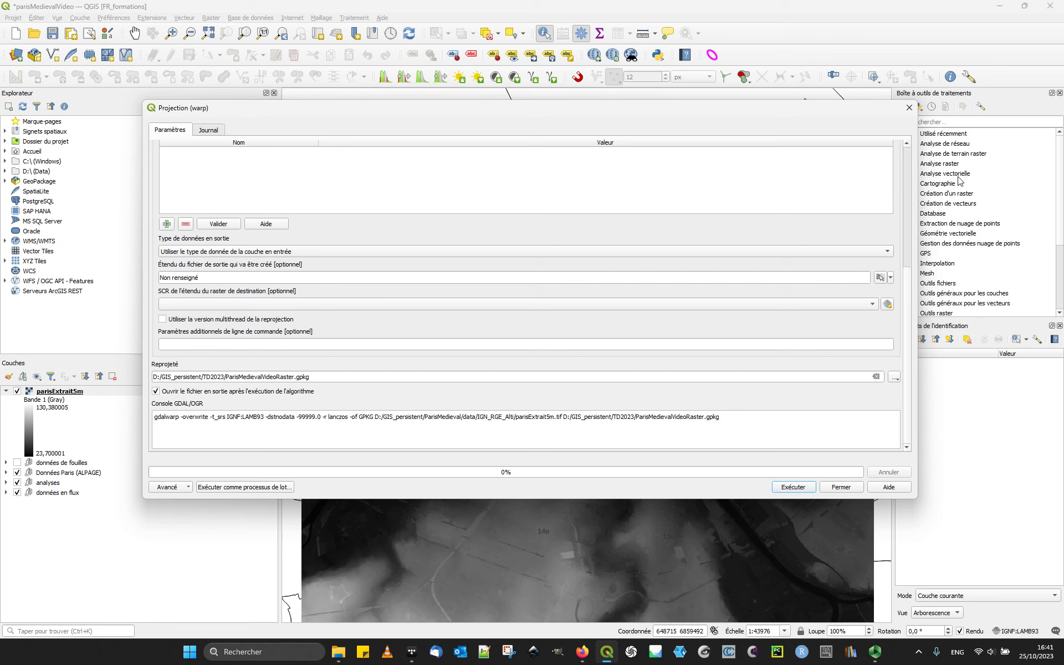
Redirect the reprojection output to the ParisMedieval/data/IGN_RGE_Alti folder with the TIF file type.
{"action": "left_click", "coordinate": [892, 376]}
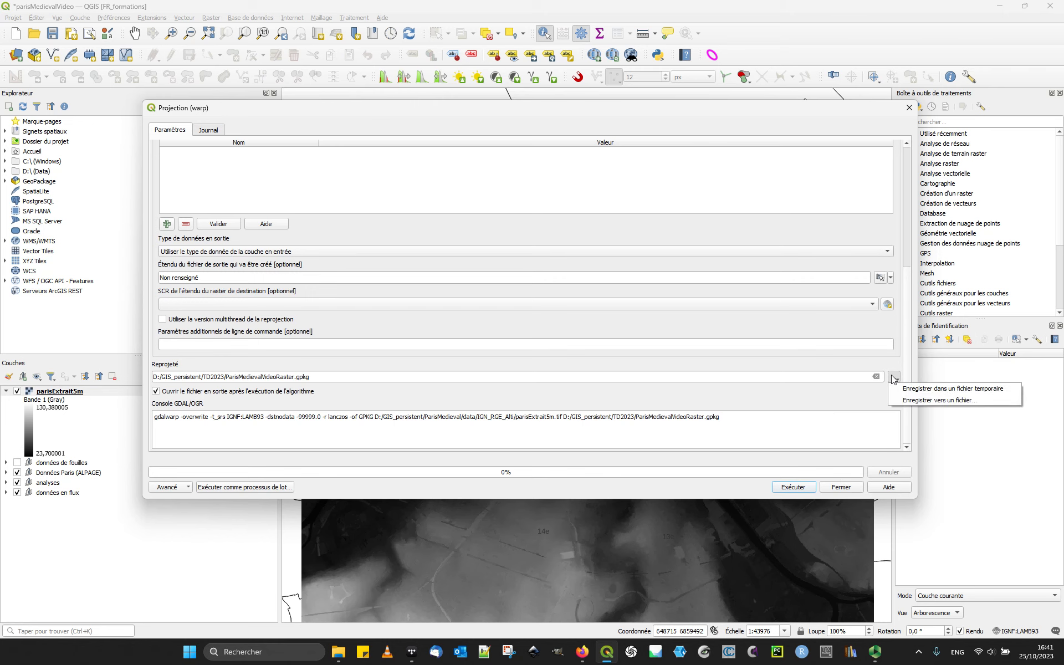
{"action": "left_click", "coordinate": [914, 401]}
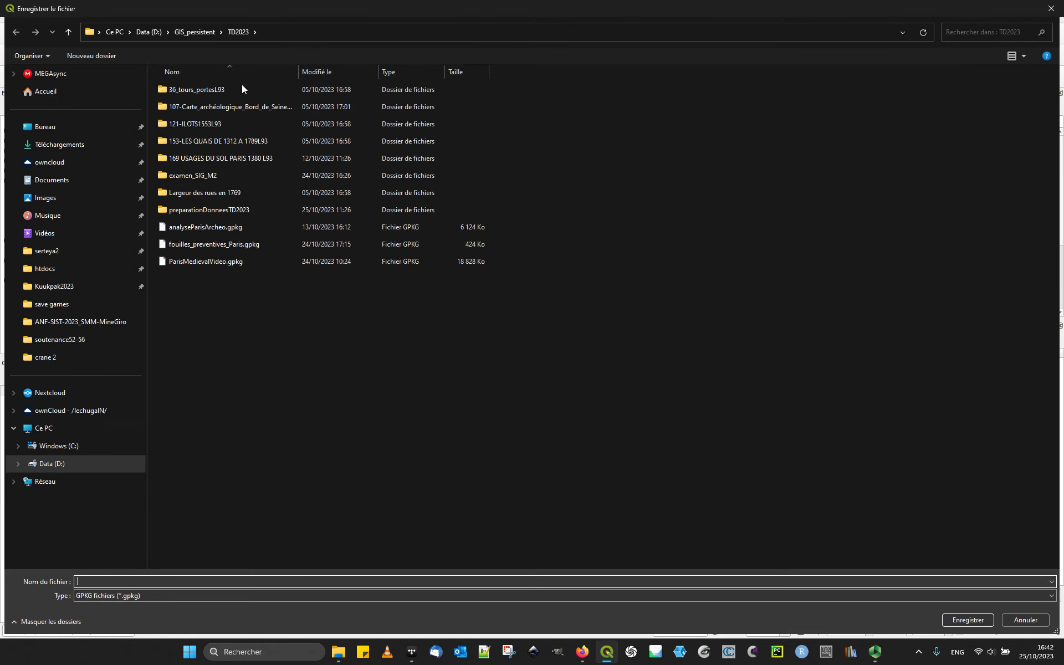
{"action": "left_click", "coordinate": [186, 31]}
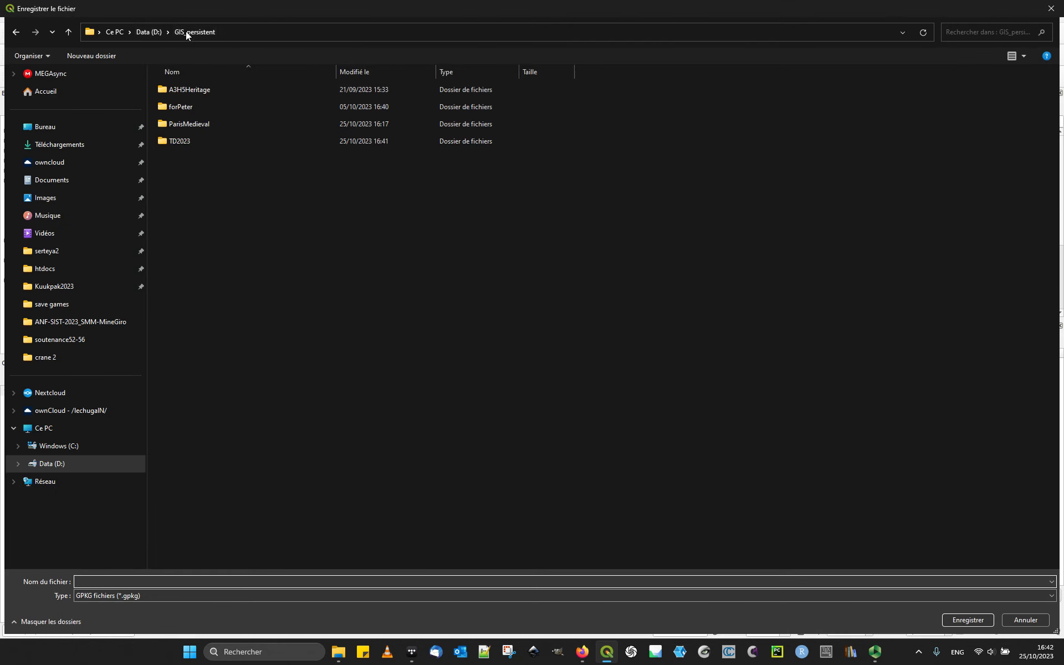
{"action": "double_click", "coordinate": [201, 124]}
{"action": "double_click", "coordinate": [202, 107]}
{"action": "double_click", "coordinate": [202, 90]}
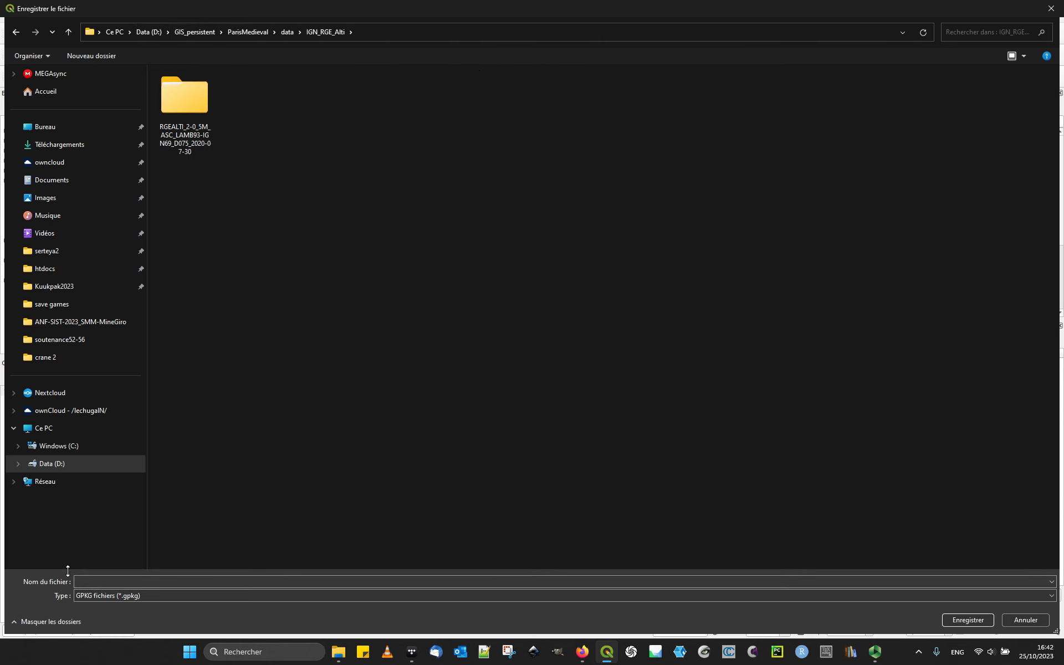
{"action": "left_click", "coordinate": [164, 595]}
{"action": "scroll", "coordinate": [228, 388], "scroll_direction": "up", "scroll_amount": 8}
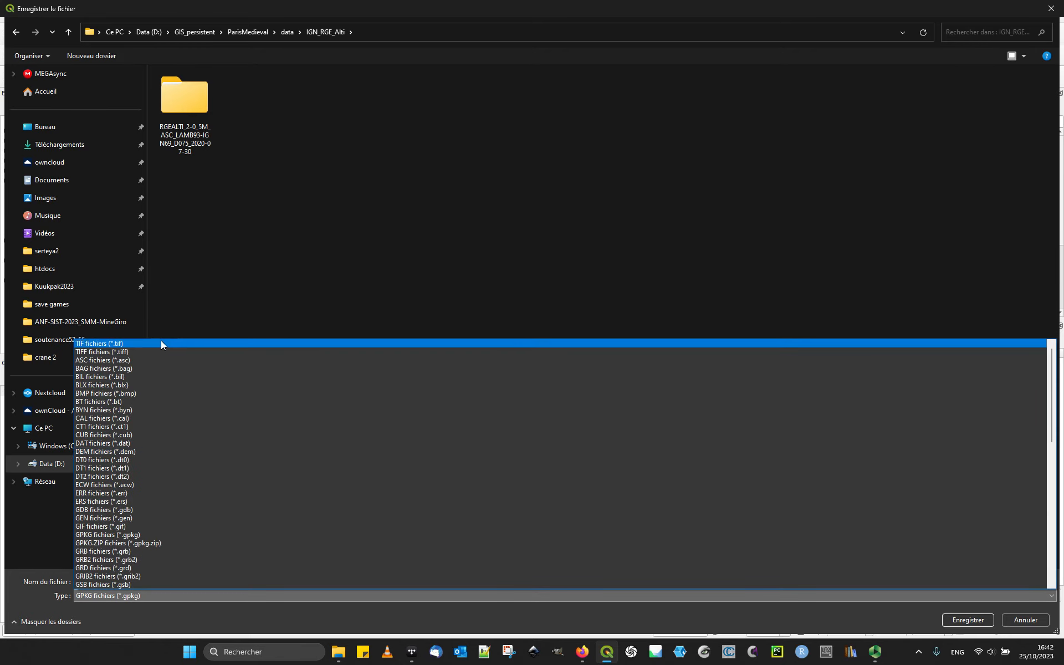
{"action": "left_click", "coordinate": [161, 344]}
Name the output file parisExtrait5mL93.tif, run the reprojection and close the Warp dialog.
{"action": "left_click", "coordinate": [305, 103]}
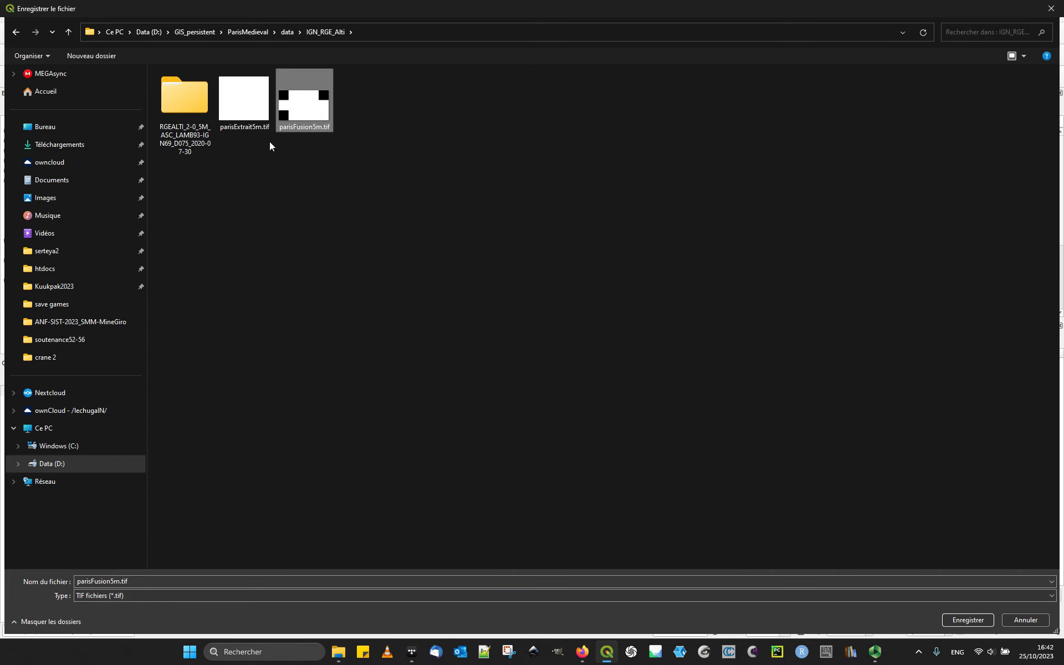
{"action": "left_click", "coordinate": [244, 103]}
{"action": "left_click", "coordinate": [125, 581]}
{"action": "left_click", "coordinate": [120, 582]}
{"action": "type", "text": "L9"}
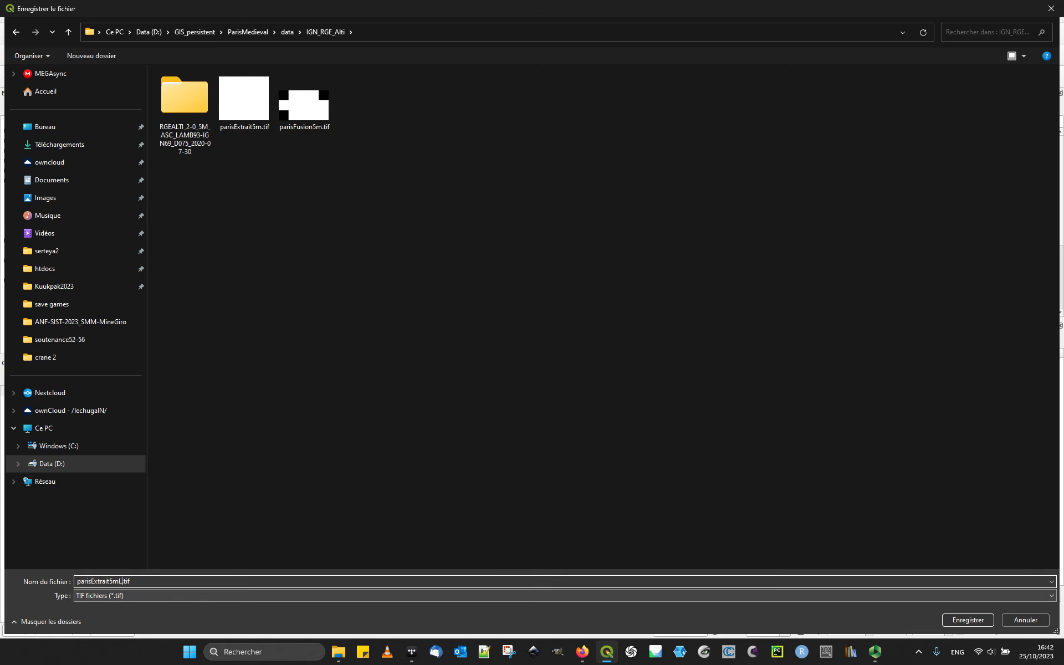
{"action": "type", "text": "3"}
{"action": "key", "text": "Return"}
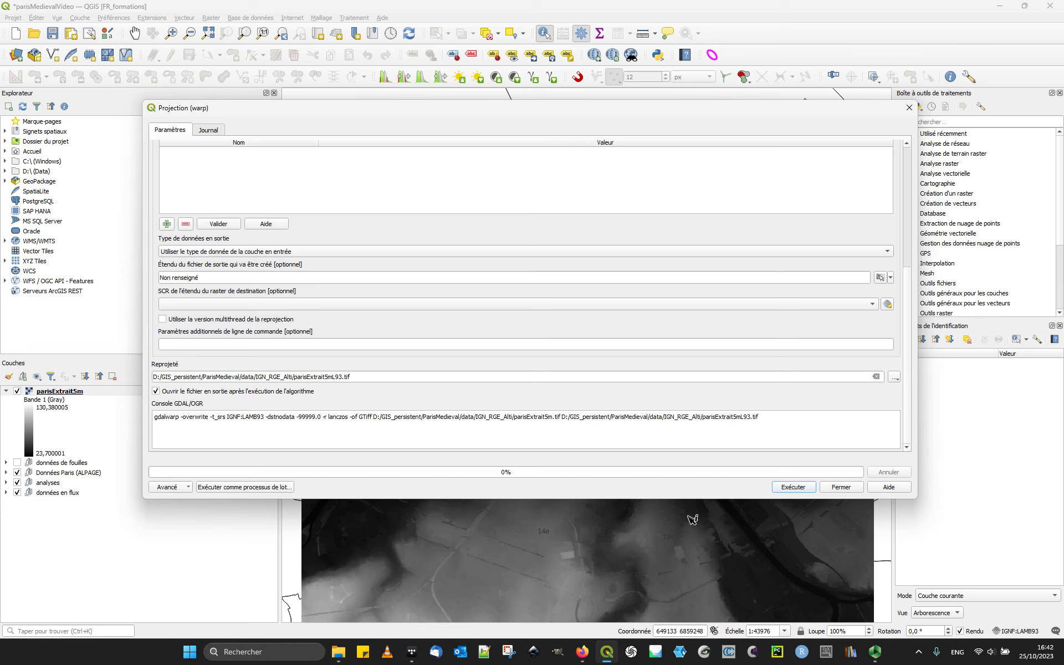
{"action": "left_click", "coordinate": [793, 487]}
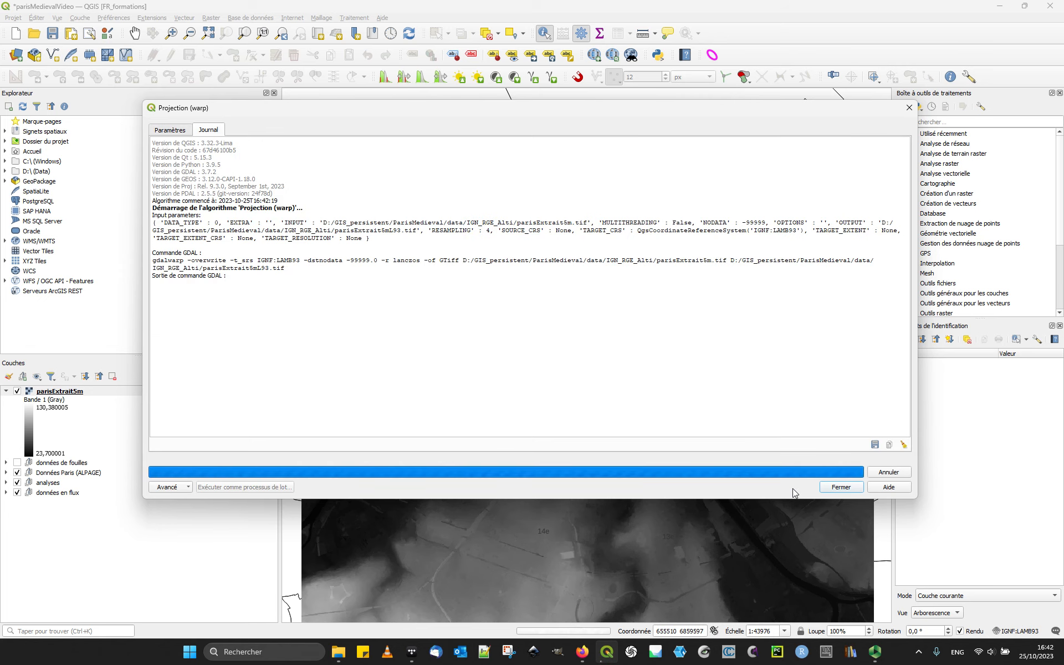
{"action": "left_click", "coordinate": [839, 487]}
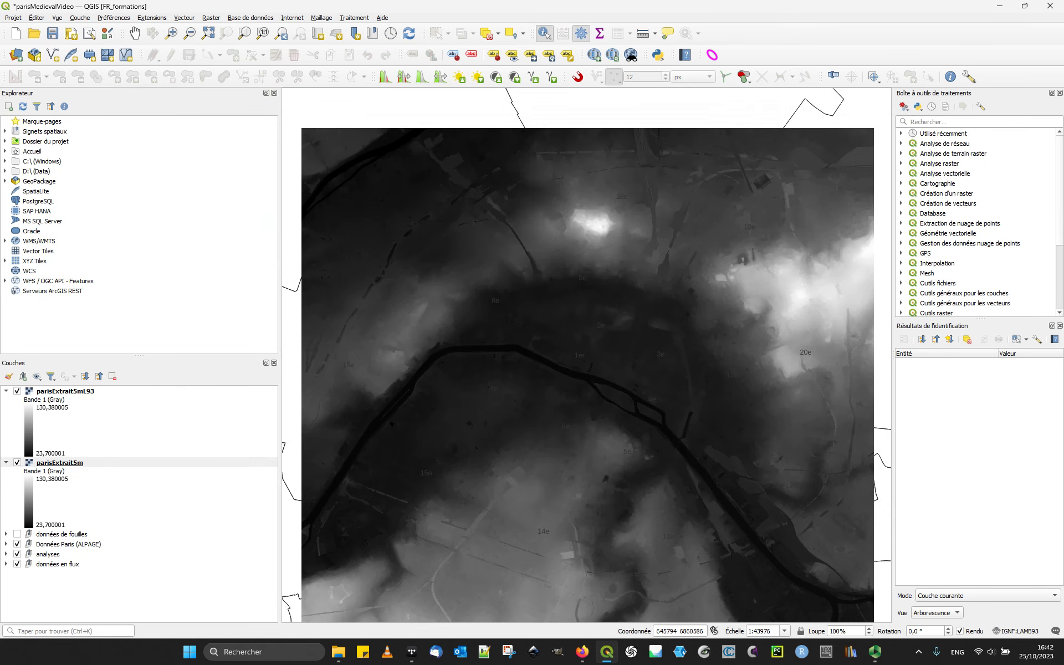
Remove the original parisExtrait5m layer from the project.
{"action": "left_click", "coordinate": [84, 462]}
{"action": "left_click", "coordinate": [112, 376]}
{"action": "left_click", "coordinate": [518, 335]}
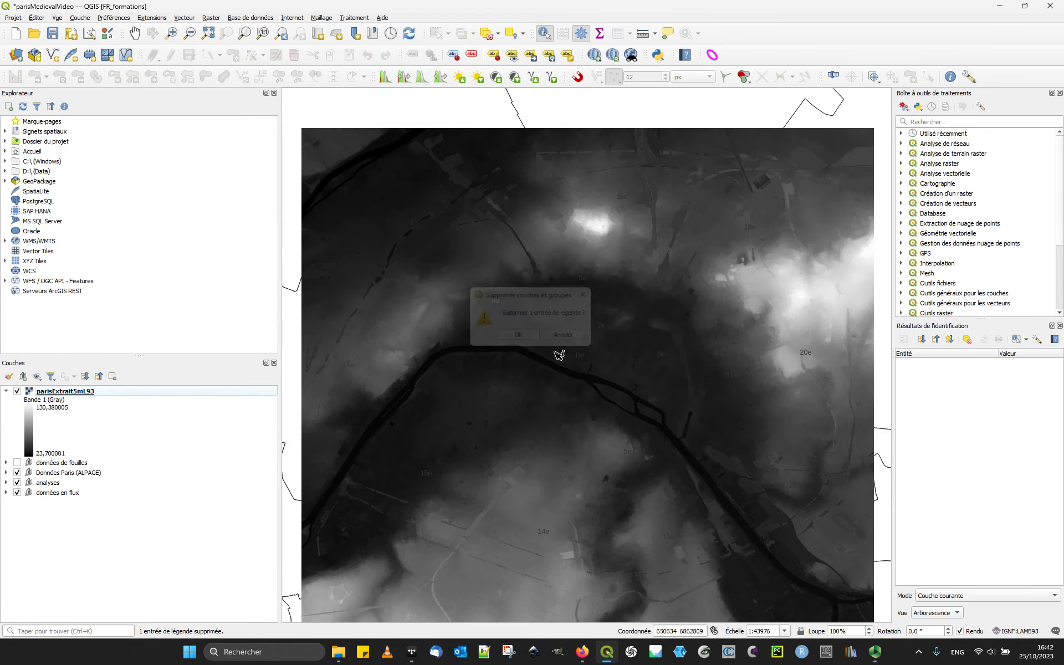
Measure the height of a single raster pixel along the river's edge.
{"action": "scroll", "coordinate": [626, 395], "scroll_direction": "up", "scroll_amount": 2}
{"action": "scroll", "coordinate": [629, 396], "scroll_direction": "up", "scroll_amount": 4}
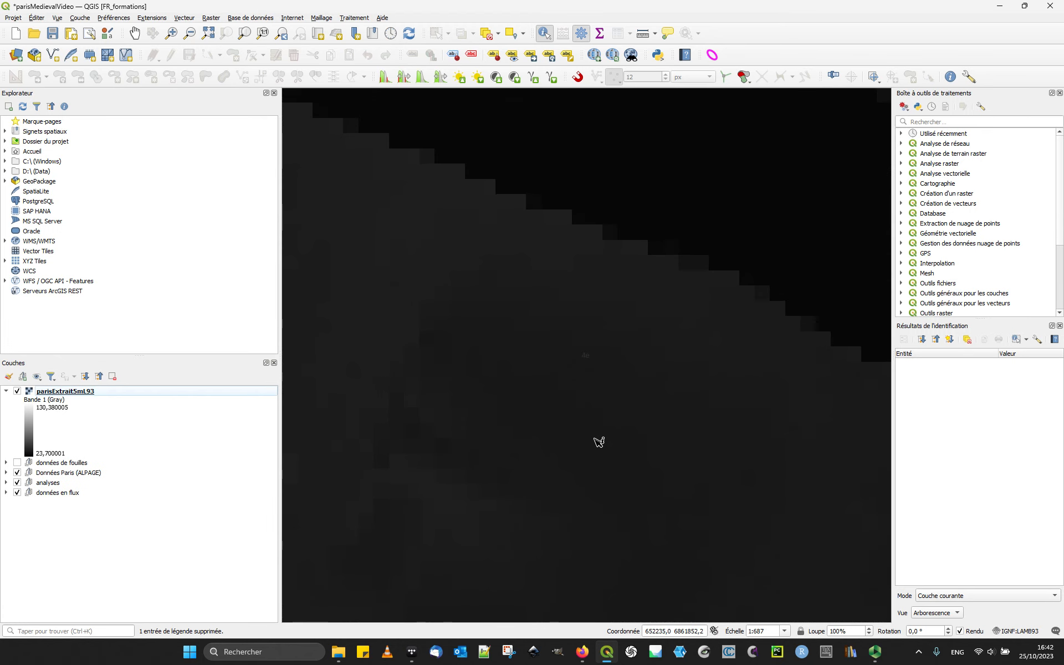
{"action": "left_click", "coordinate": [643, 33]}
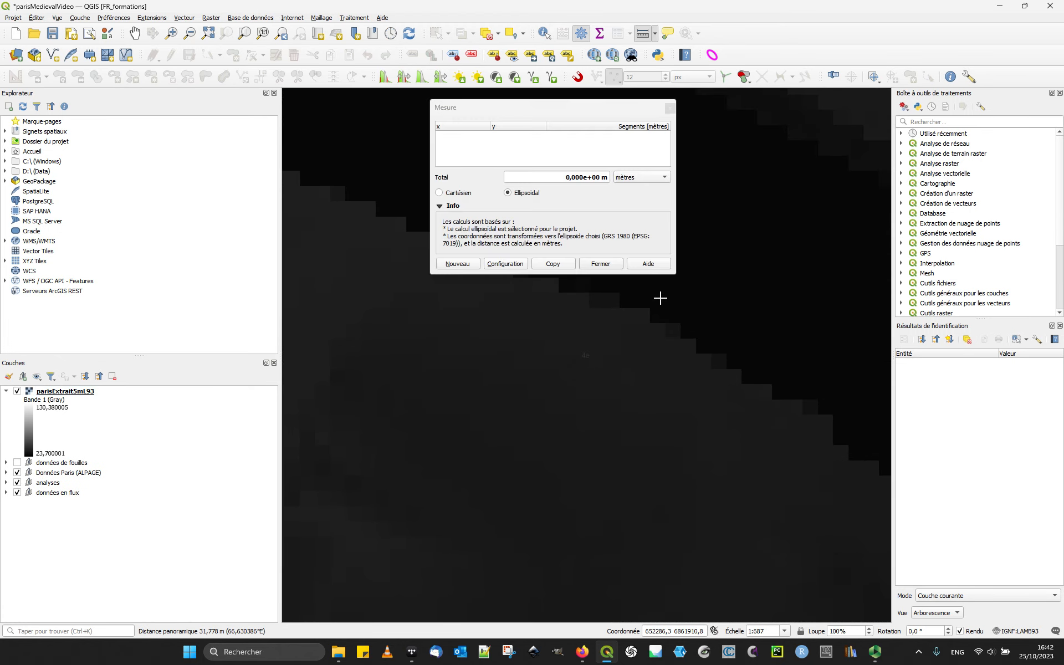
{"action": "left_click", "coordinate": [618, 294]}
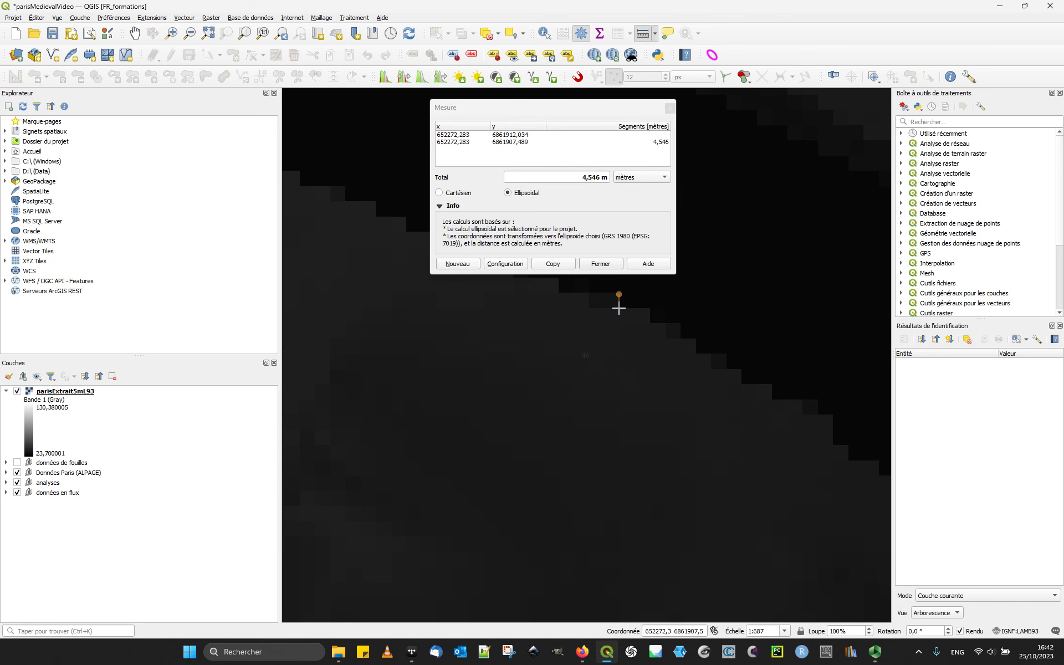
{"action": "key", "text": "Escape"}
Check the pixel size of parisExtrait5mL93 in its layer properties.
{"action": "left_click", "coordinate": [80, 393]}
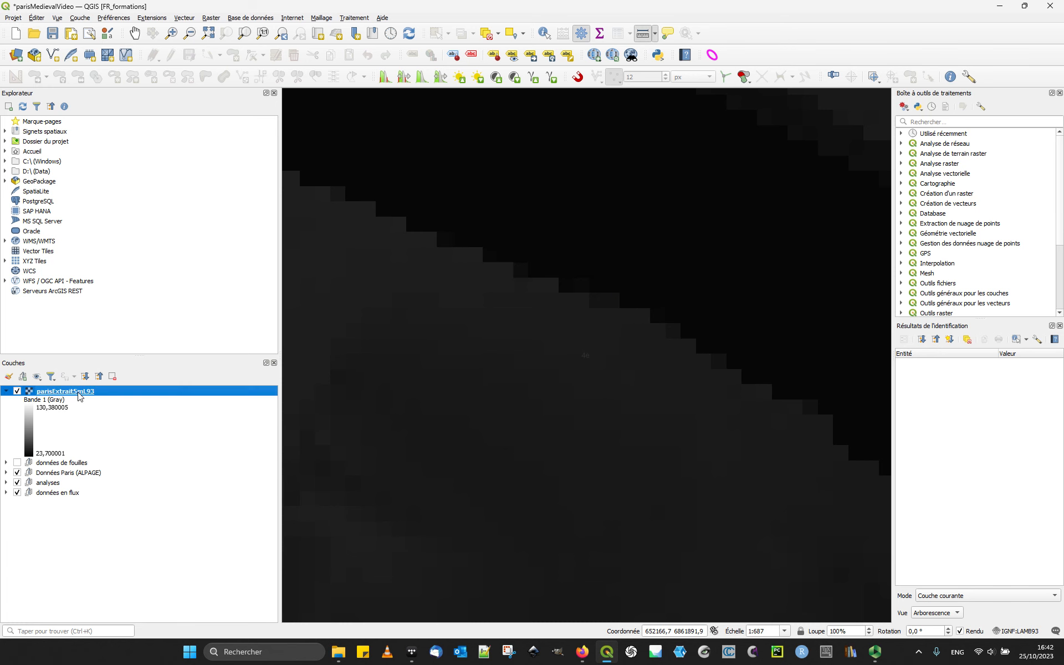
{"action": "double_click", "coordinate": [79, 395]}
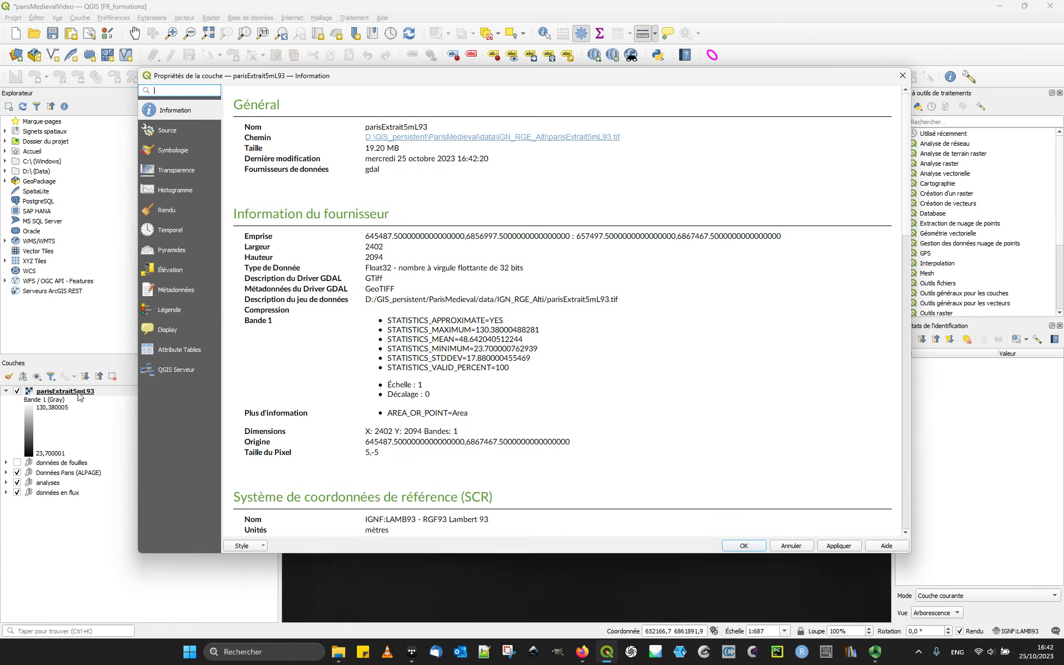
{"action": "triple_click", "coordinate": [375, 451]}
{"action": "left_click", "coordinate": [790, 545]}
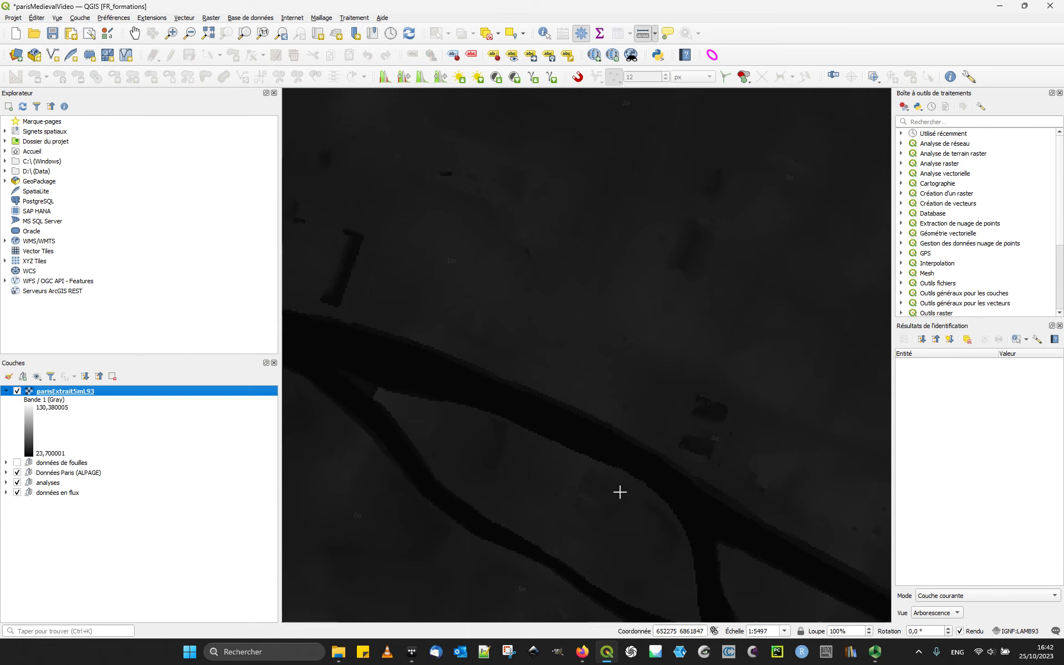
Start exporting the parisExtrait5mL93 raster layer with GeoPackage as the output format.
{"action": "scroll", "coordinate": [619, 492], "scroll_direction": "down", "scroll_amount": 3}
{"action": "left_click_drag", "start_coordinate": [601, 504], "coordinate": [565, 385]}
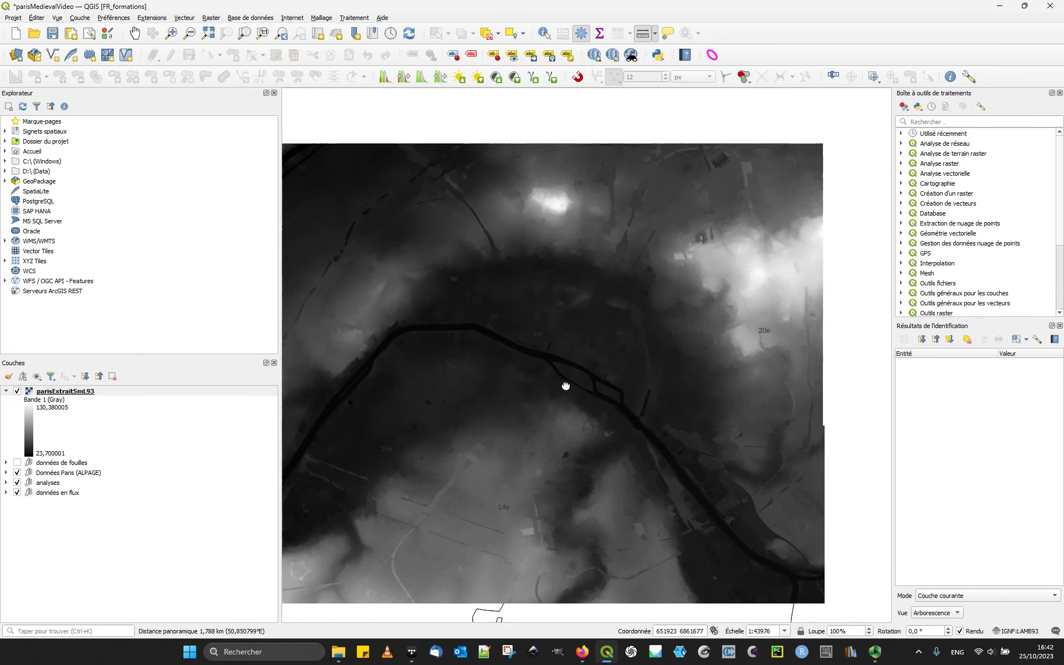
{"action": "right_click", "coordinate": [86, 392]}
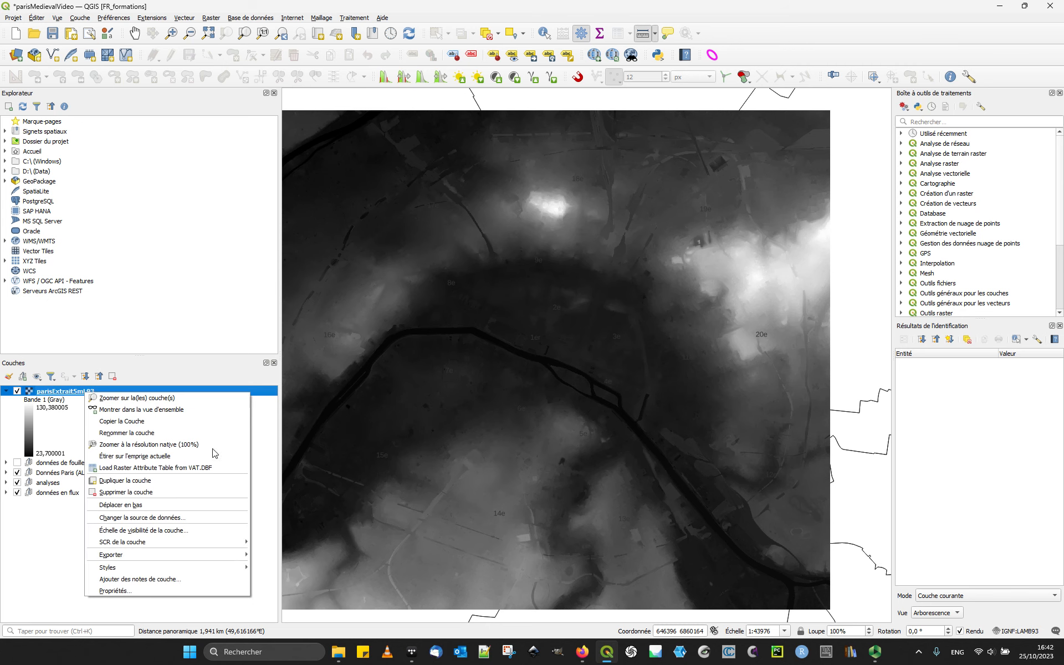
{"action": "mouse_move", "coordinate": [226, 554]}
{"action": "left_click", "coordinate": [298, 555]}
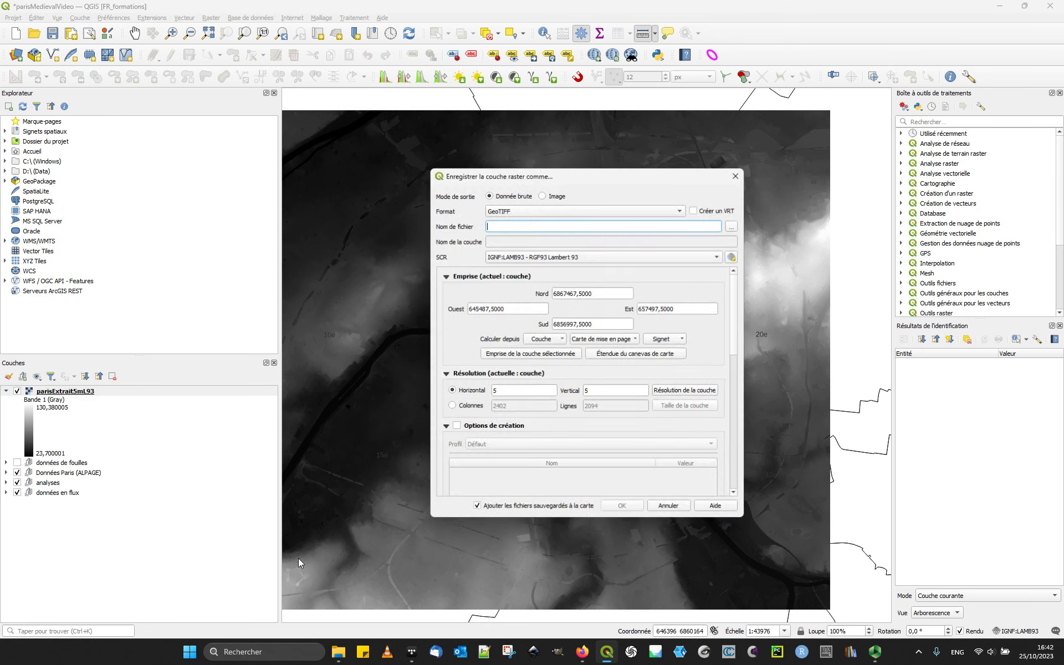
{"action": "left_click", "coordinate": [651, 209]}
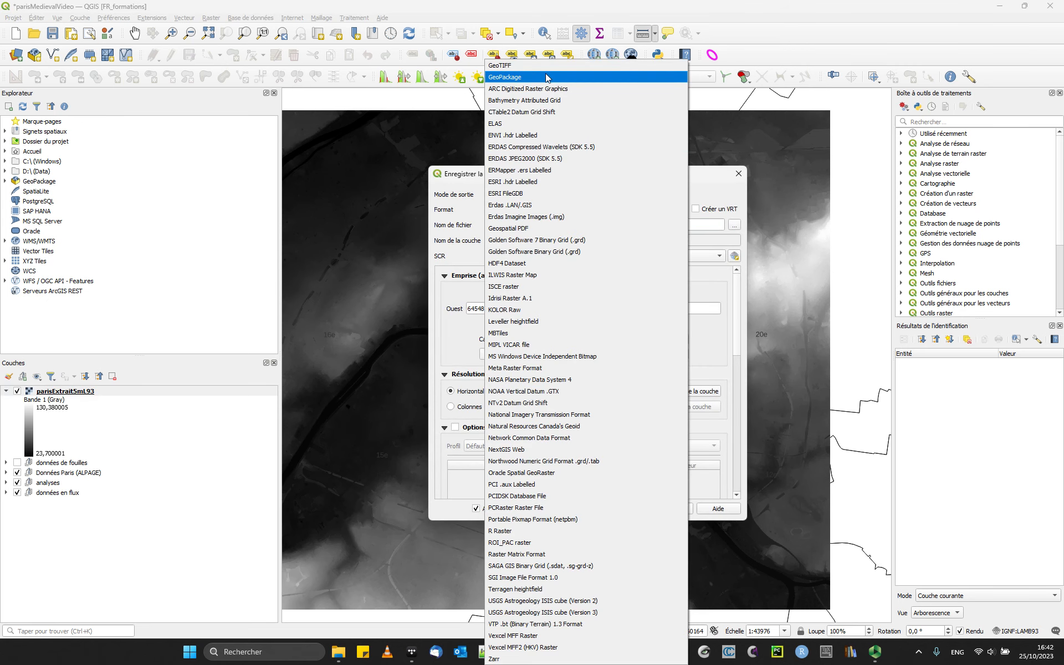
{"action": "left_click", "coordinate": [549, 77]}
{"action": "left_click_drag", "start_coordinate": [588, 174], "coordinate": [501, 126]}
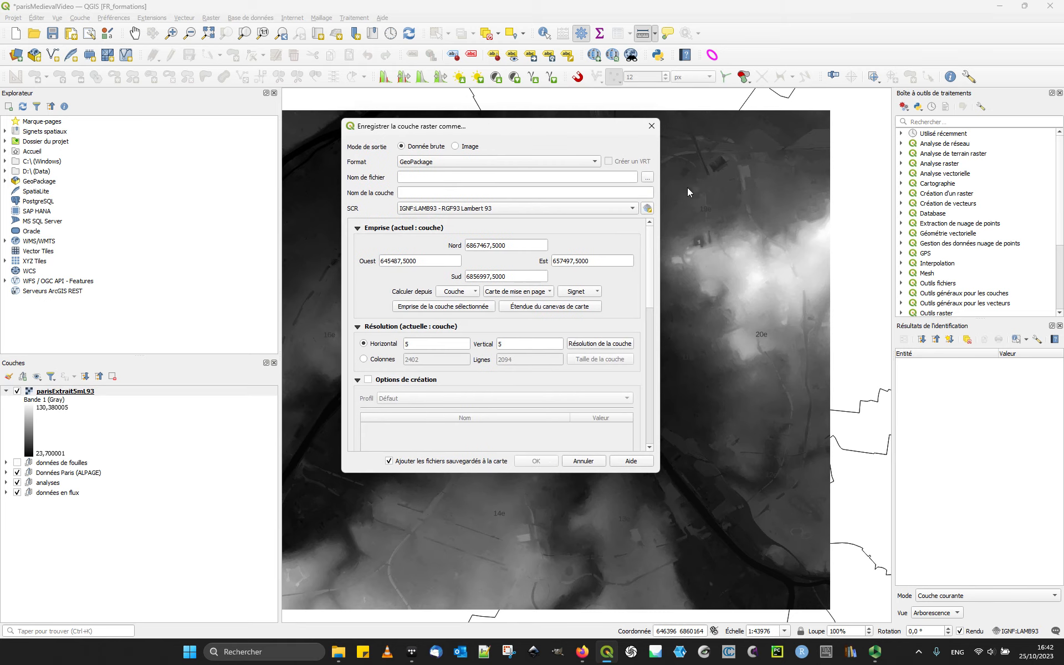
Set the export's output file to a new GeoPackage named ParisMedievalVideoRaster.gpkg in the TD2023 folder.
{"action": "left_click", "coordinate": [647, 178]}
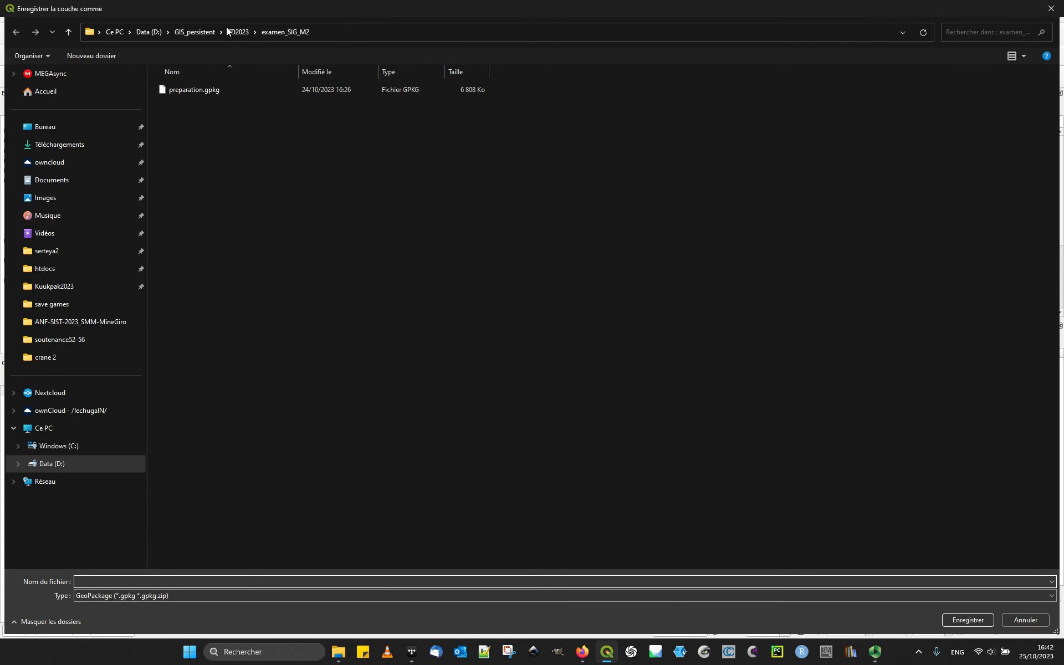
{"action": "left_click", "coordinate": [239, 31]}
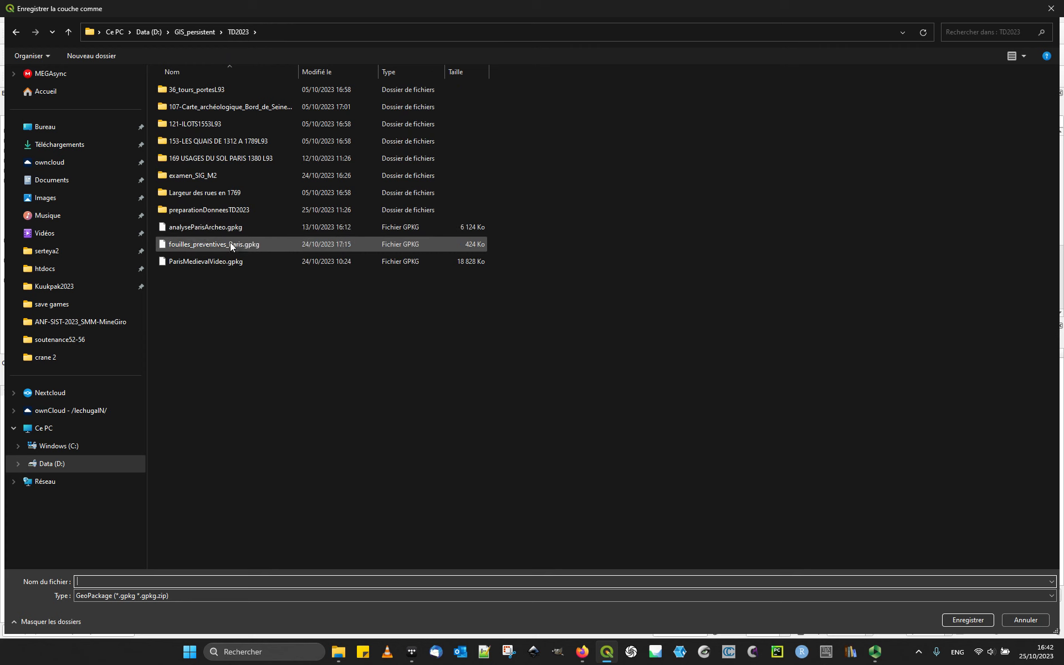
{"action": "left_click", "coordinate": [248, 262]}
{"action": "left_click", "coordinate": [135, 582]}
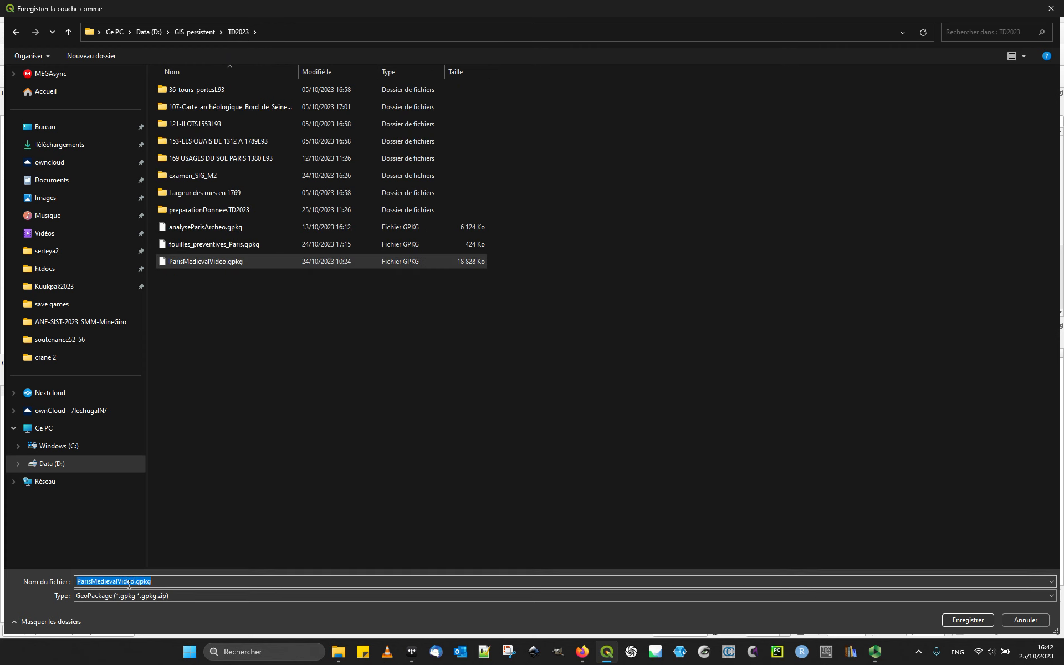
{"action": "left_click", "coordinate": [134, 582]}
{"action": "type", "text": "Raster"}
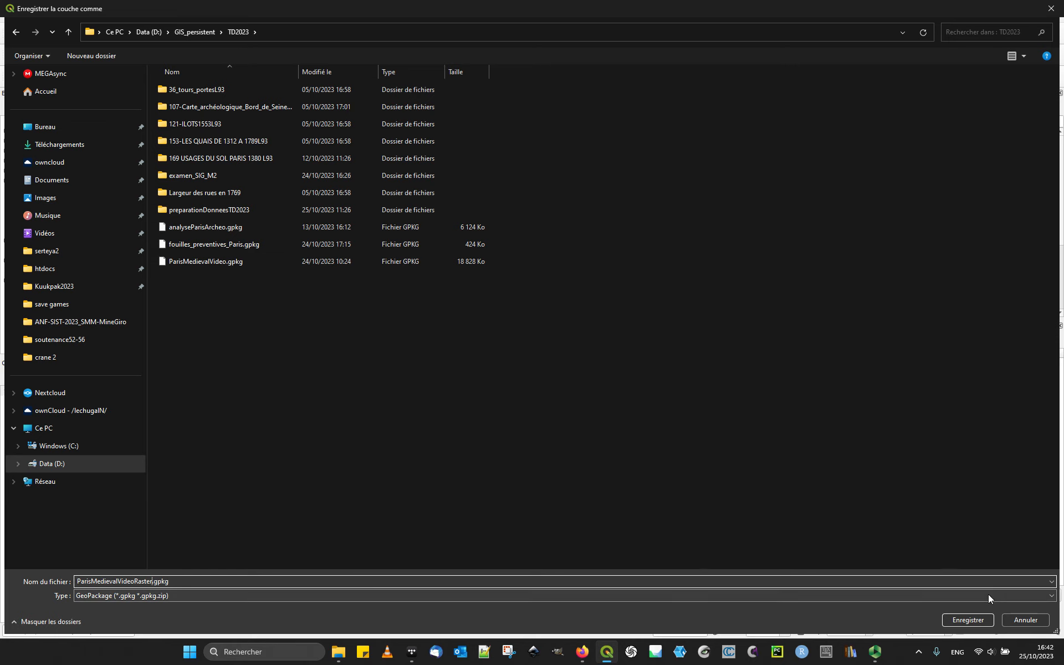
{"action": "left_click", "coordinate": [969, 620]}
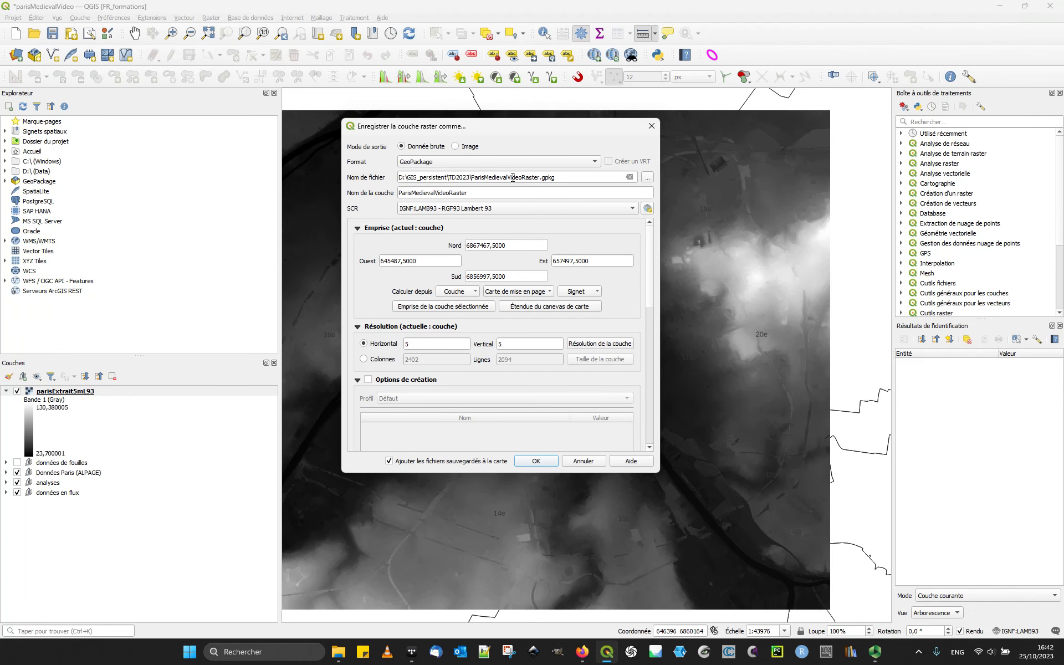
Enable pyramids in the Internal (if possible) format with level 8 selected, and run the raster export.
{"action": "left_click_drag", "start_coordinate": [533, 131], "coordinate": [446, 100]}
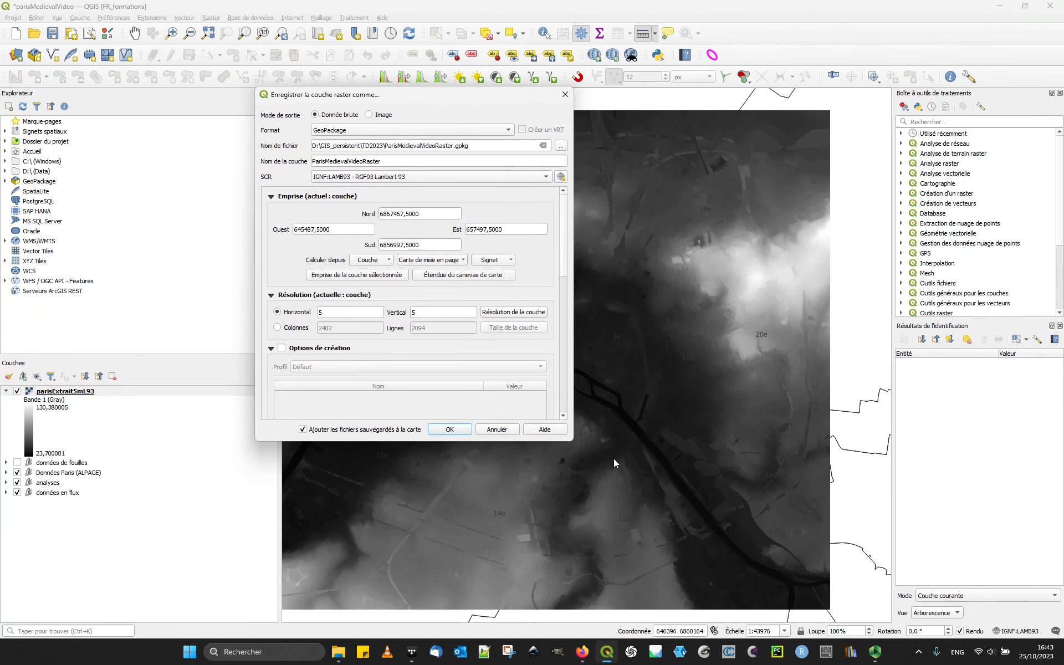
{"action": "left_click_drag", "start_coordinate": [571, 441], "coordinate": [828, 582]}
{"action": "left_click_drag", "start_coordinate": [815, 361], "coordinate": [819, 482]}
{"action": "left_click", "coordinate": [282, 281]}
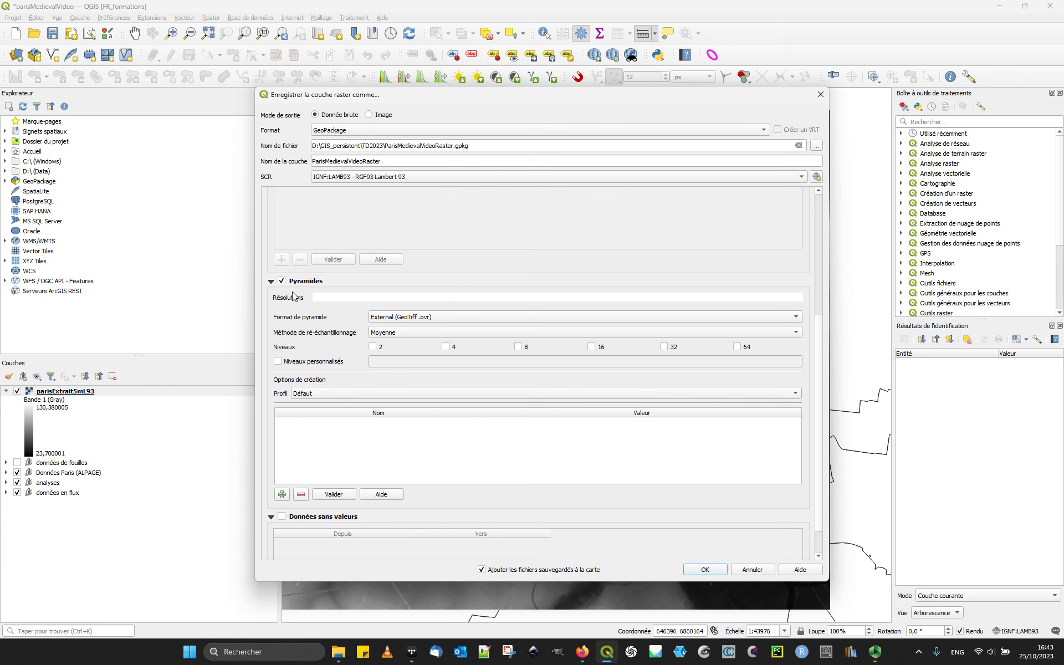
{"action": "left_click", "coordinate": [431, 316]}
{"action": "left_click", "coordinate": [436, 331]}
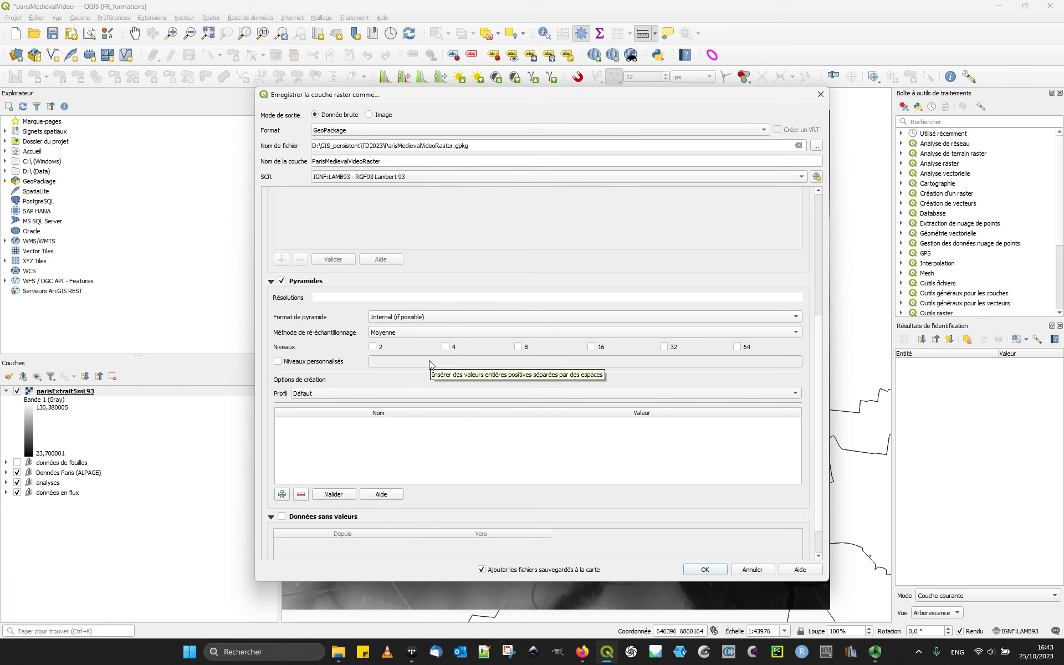
{"action": "left_click", "coordinate": [517, 346]}
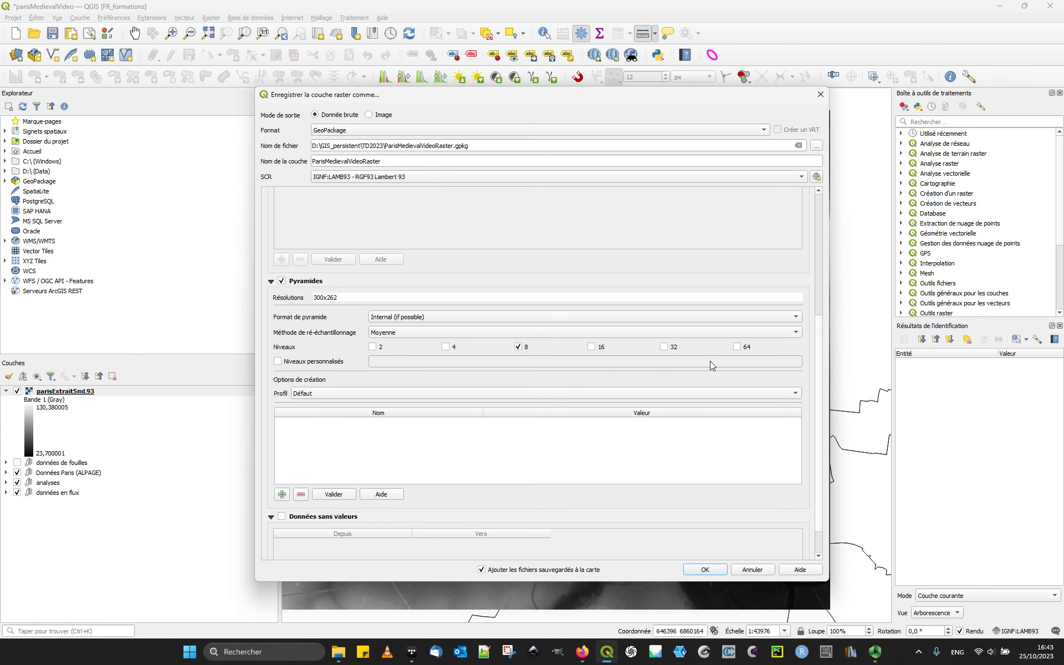
{"action": "left_click", "coordinate": [664, 347]}
{"action": "left_click", "coordinate": [670, 348]}
{"action": "scroll", "coordinate": [823, 444], "scroll_direction": "down", "scroll_amount": 1}
{"action": "left_click", "coordinate": [704, 570]}
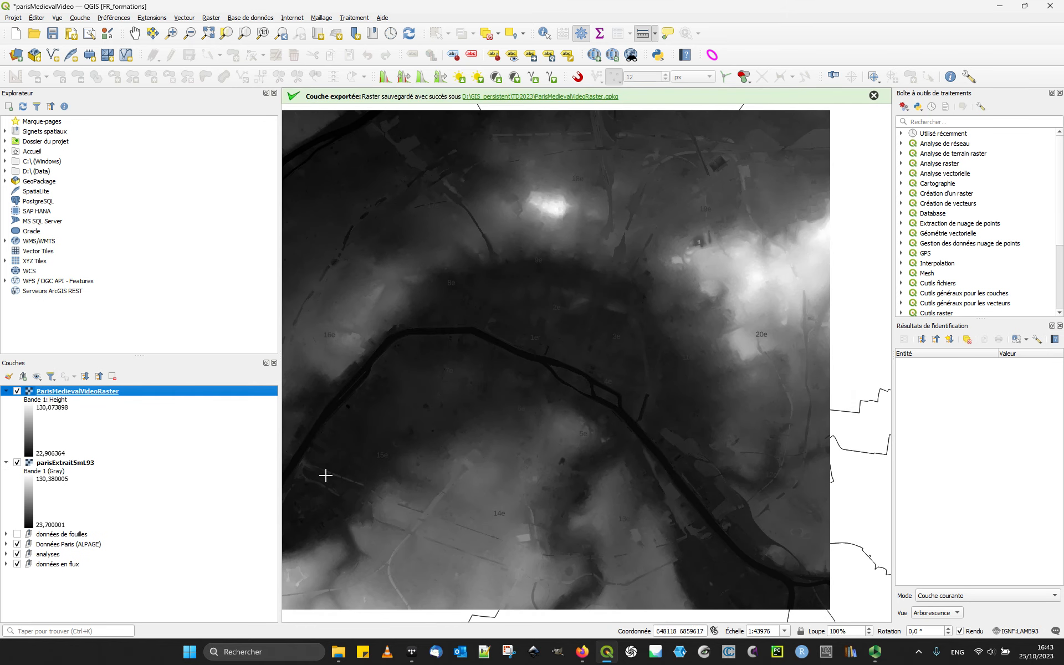
Remove the parisExtrait5mL93 layer from the project, keeping the exported ParisMedievalVideoRaster layer.
{"action": "left_click", "coordinate": [40, 463]}
{"action": "left_click", "coordinate": [112, 376]}
{"action": "left_click", "coordinate": [520, 336]}
{"action": "left_click", "coordinate": [61, 391]}
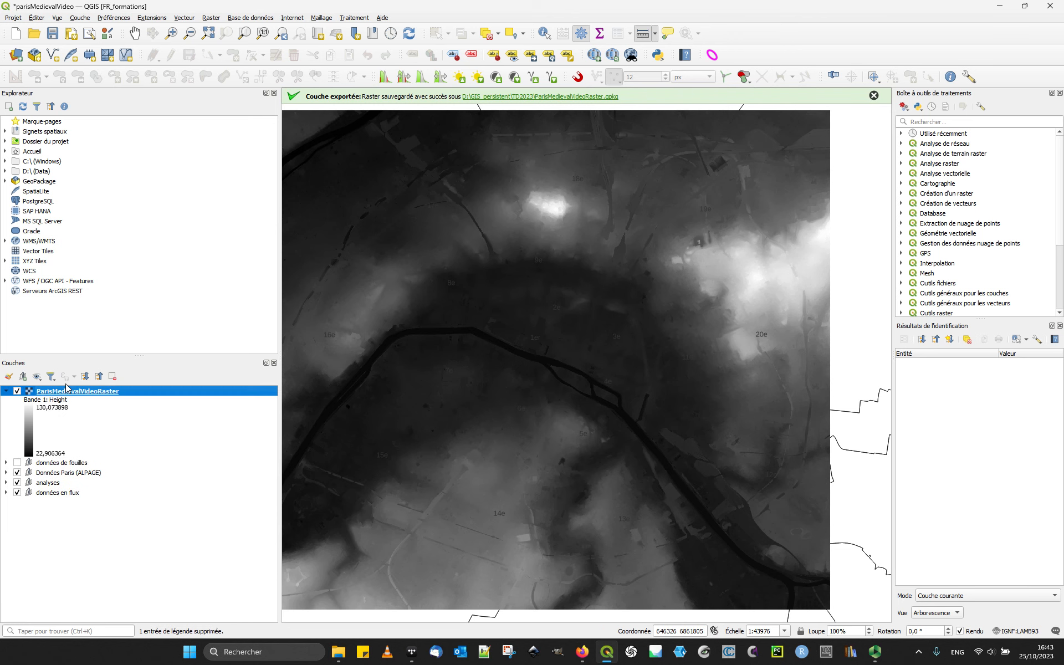
Add a new GeoPackage connection to ParisMedievalVideoRaster.gpkg and expand it to list its raster.
{"action": "right_click", "coordinate": [44, 182]}
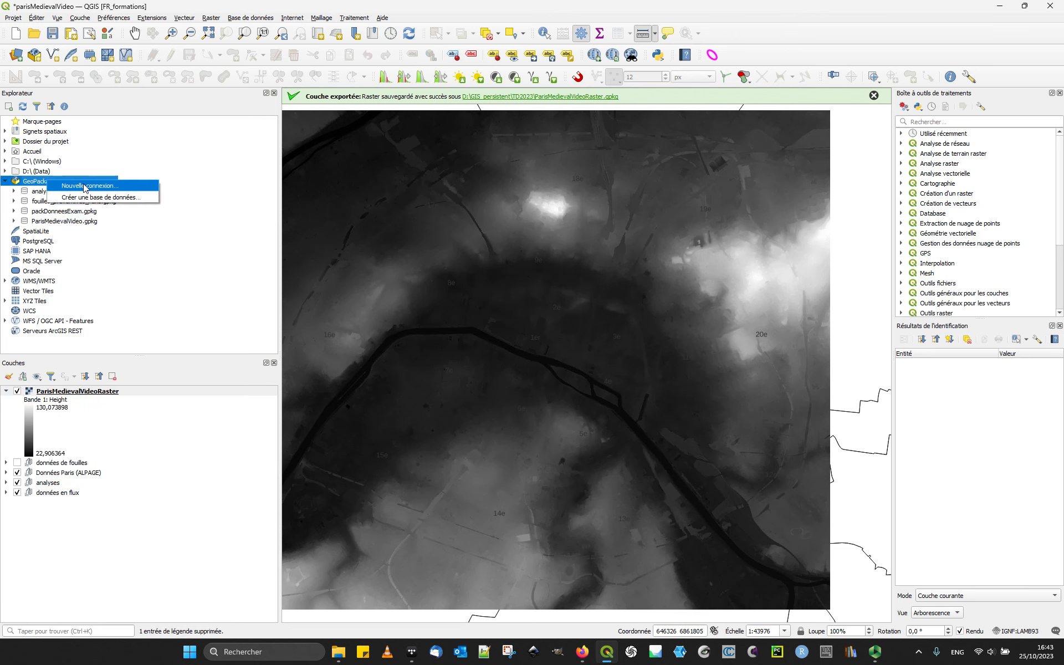
{"action": "left_click", "coordinate": [72, 185]}
{"action": "double_click", "coordinate": [212, 282]}
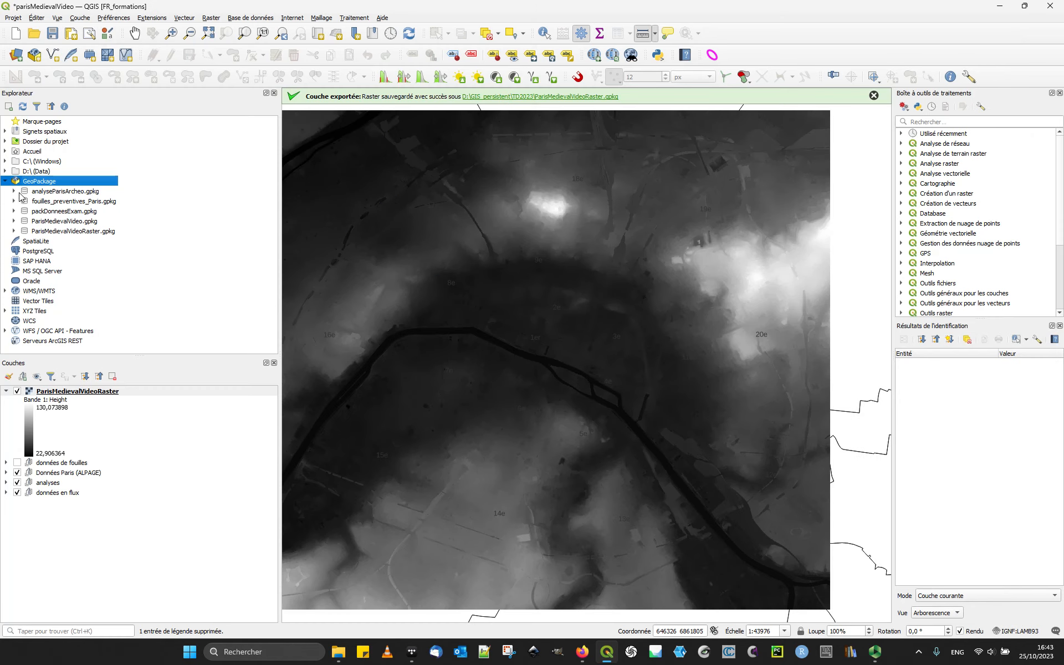
{"action": "left_click", "coordinate": [14, 231]}
Place the ParisMedievalVideoRaster layer below all layer groups, and hide every group so only the raster is displayed.
{"action": "left_click_drag", "start_coordinate": [76, 242], "coordinate": [90, 418]}
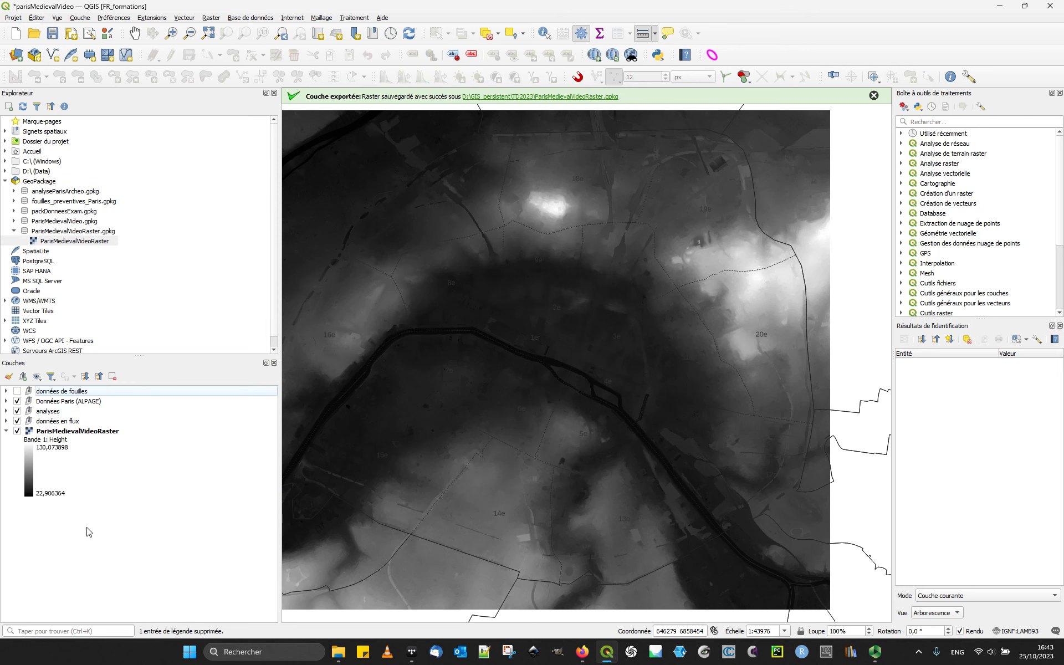
{"action": "left_click_drag", "start_coordinate": [58, 435], "coordinate": [122, 424]}
{"action": "left_click", "coordinate": [17, 422]}
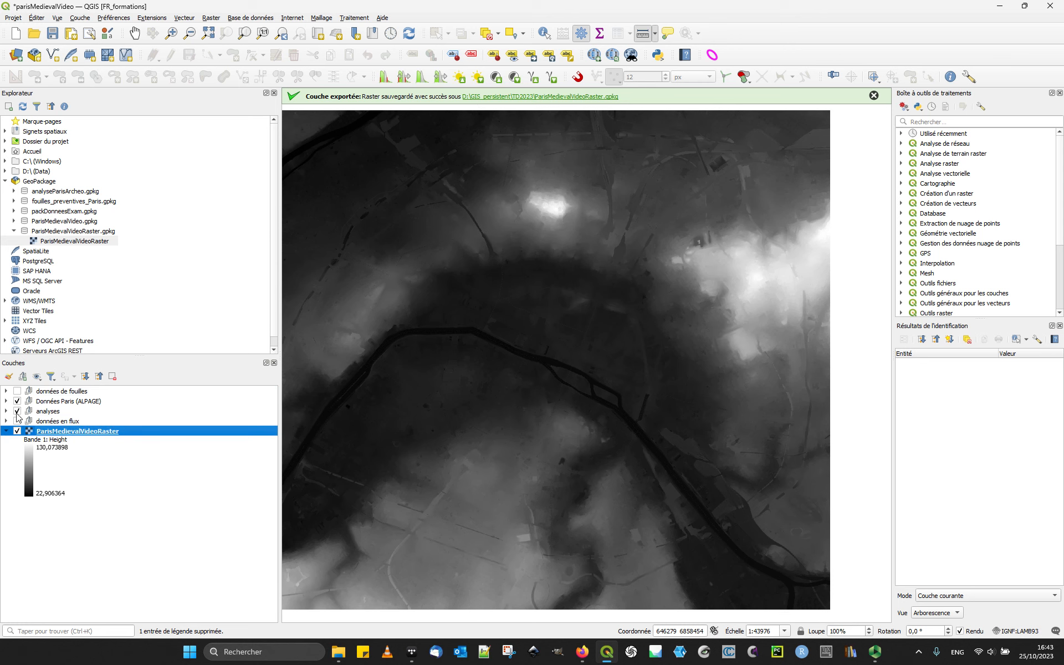
{"action": "left_click", "coordinate": [9, 430]}
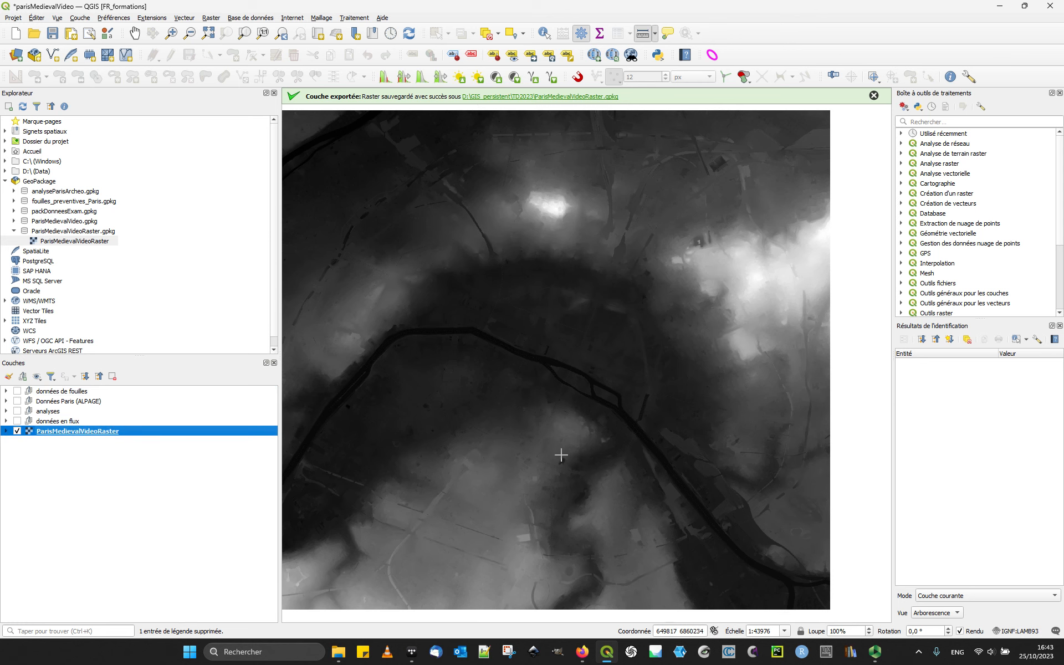
Examine how the ParisMedievalVideoRaster layer renders at different scales, from the full extent down to individual pixels.
{"action": "scroll", "coordinate": [654, 461], "scroll_direction": "down", "scroll_amount": 1}
{"action": "scroll", "coordinate": [656, 475], "scroll_direction": "up", "scroll_amount": 1}
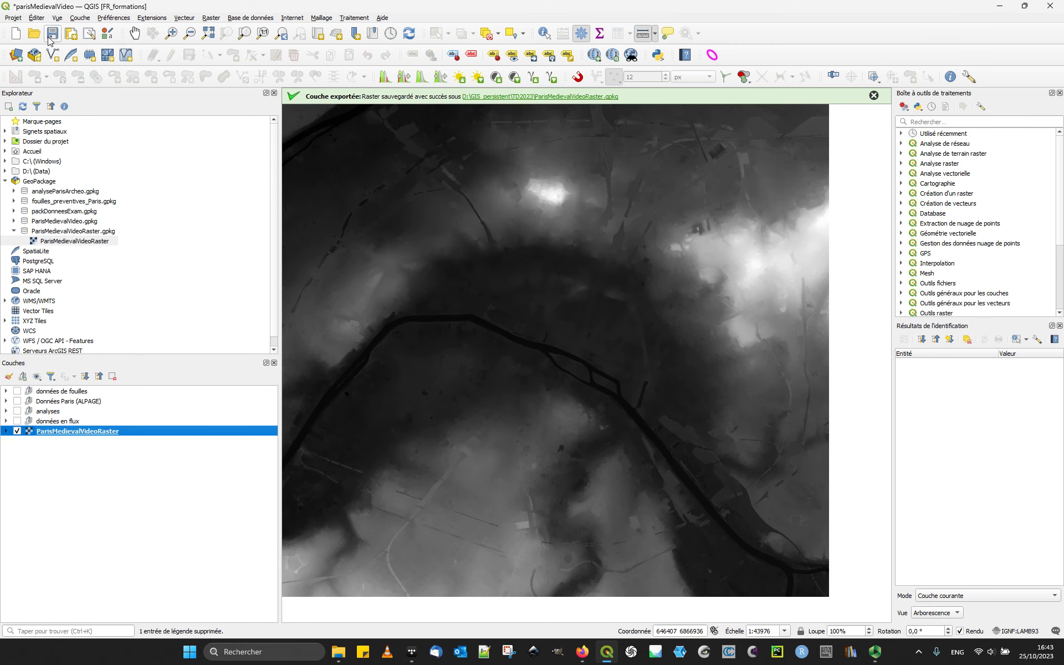
{"action": "scroll", "coordinate": [549, 328], "scroll_direction": "up", "scroll_amount": 3}
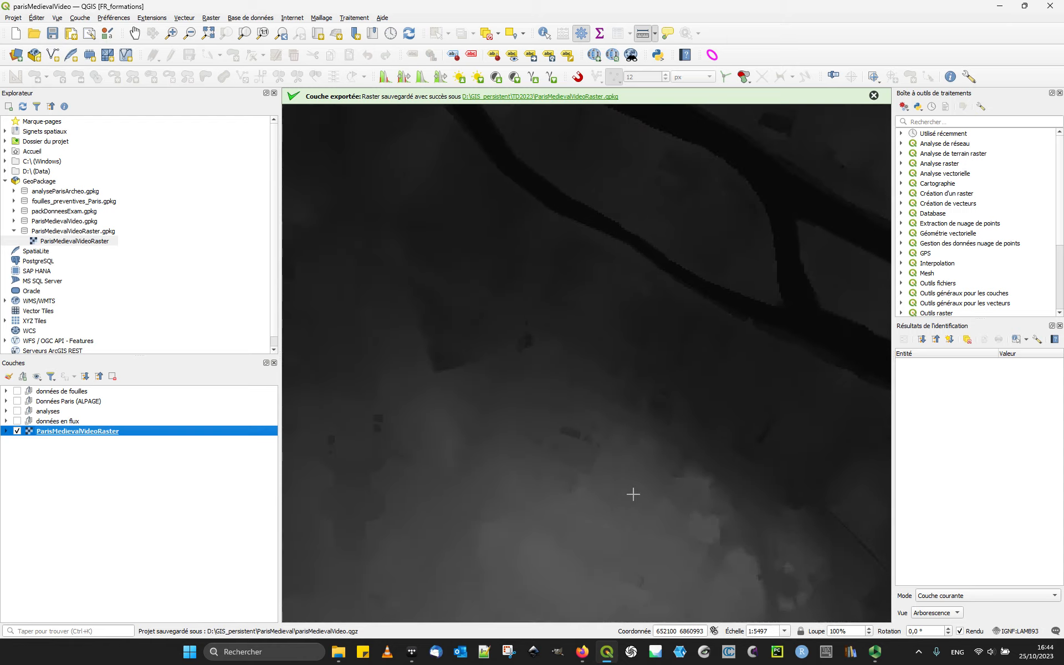
{"action": "scroll", "coordinate": [585, 352], "scroll_direction": "up", "scroll_amount": 2}
{"action": "scroll", "coordinate": [606, 344], "scroll_direction": "down", "scroll_amount": 4}
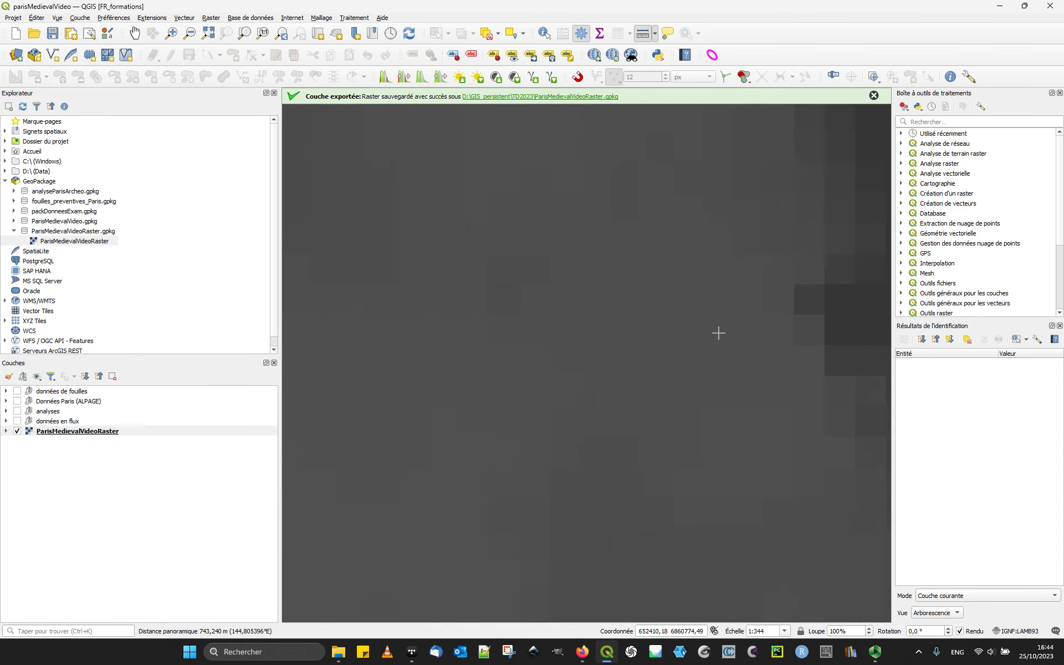
{"action": "scroll", "coordinate": [715, 435], "scroll_direction": "down", "scroll_amount": 2}
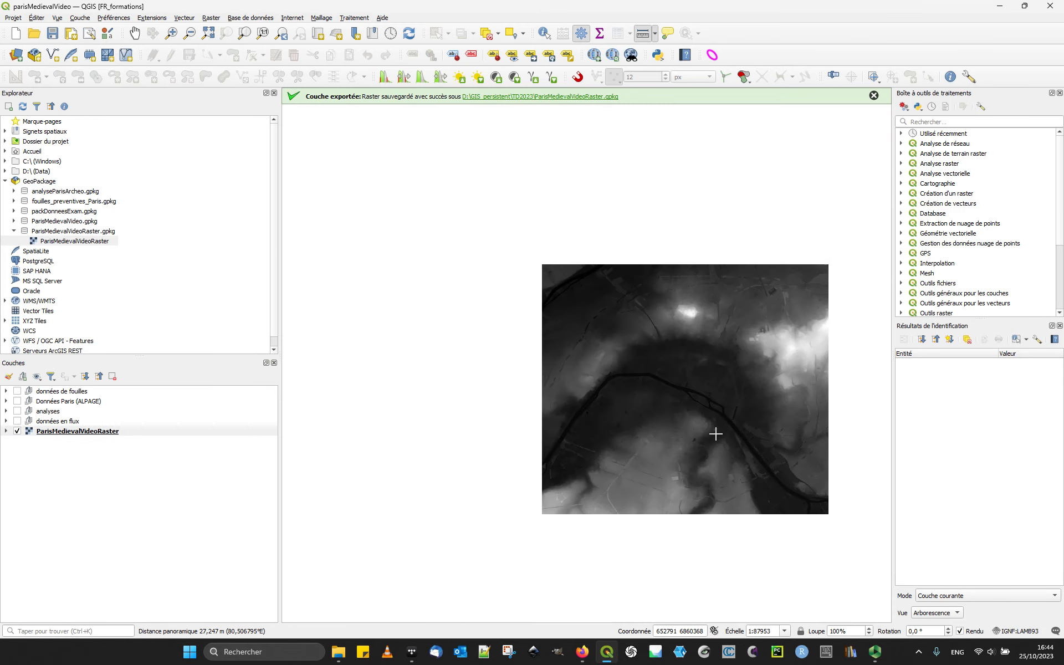
{"action": "left_click_drag", "start_coordinate": [730, 428], "coordinate": [522, 422]}
{"action": "scroll", "coordinate": [498, 331], "scroll_direction": "up", "scroll_amount": 1}
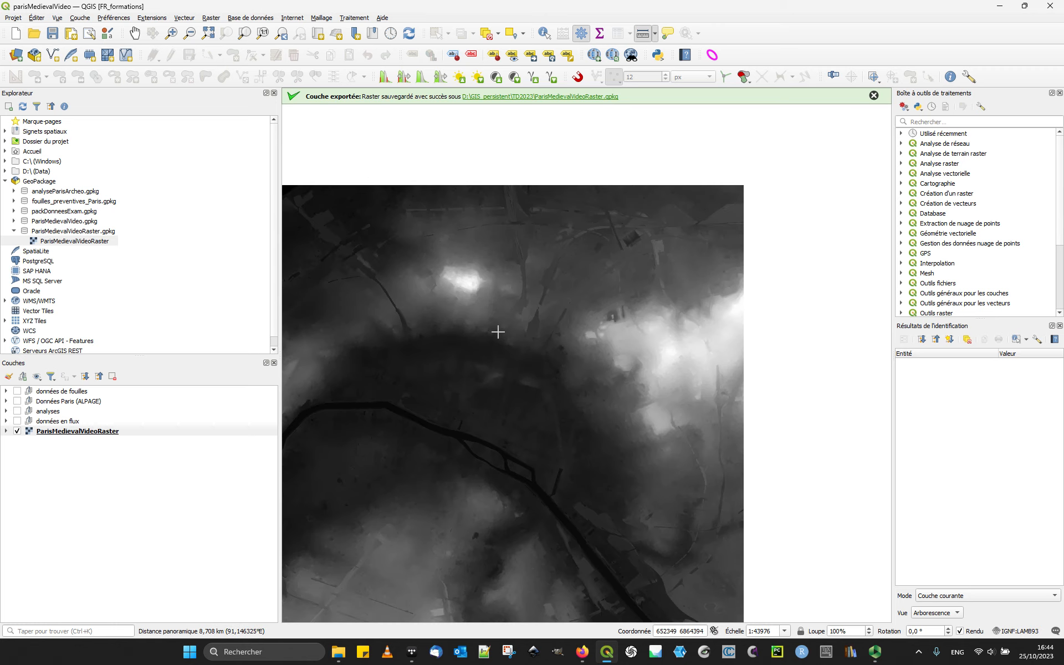
{"action": "scroll", "coordinate": [498, 331], "scroll_direction": "down", "scroll_amount": 1}
{"action": "left_click_drag", "start_coordinate": [452, 400], "coordinate": [374, 377]}
{"action": "scroll", "coordinate": [510, 435], "scroll_direction": "up", "scroll_amount": 4}
{"action": "scroll", "coordinate": [497, 437], "scroll_direction": "down", "scroll_amount": 3}
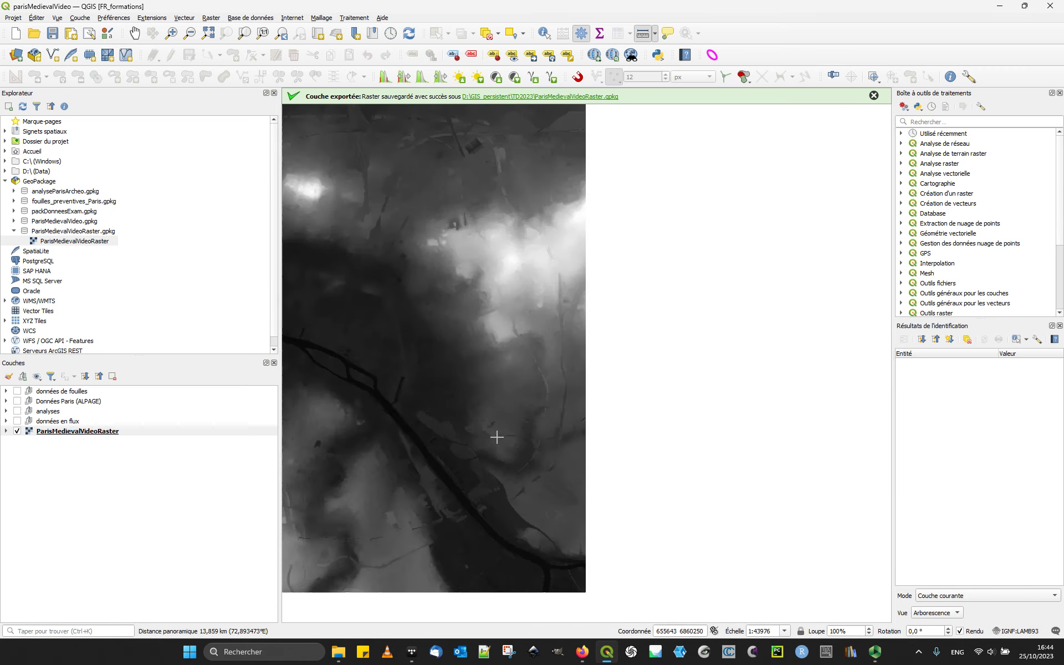
{"action": "scroll", "coordinate": [497, 437], "scroll_direction": "up", "scroll_amount": 1}
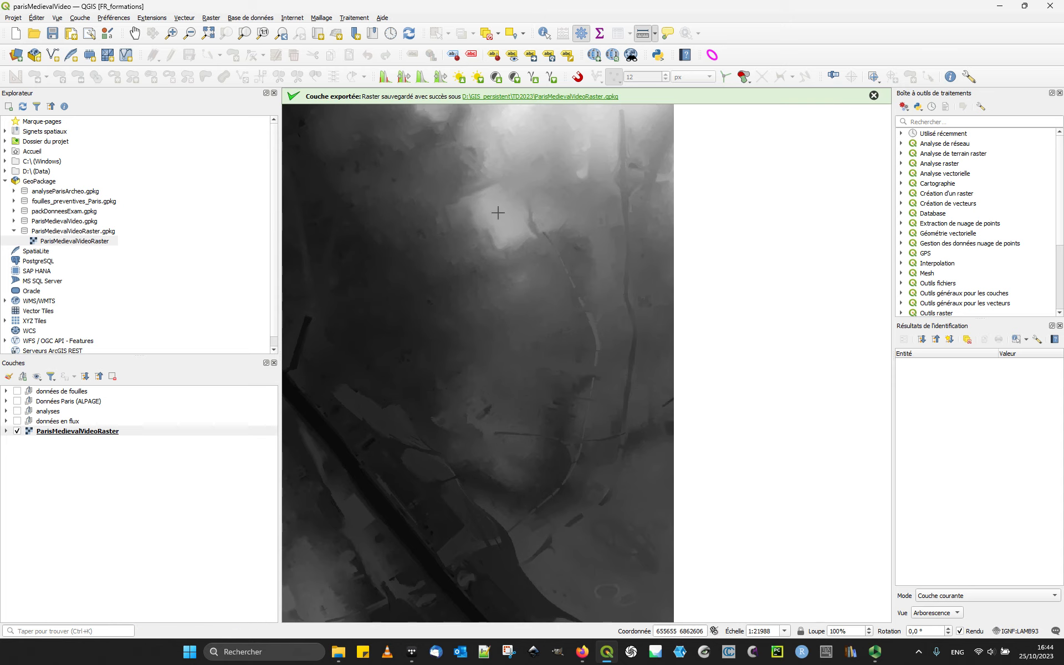
{"action": "scroll", "coordinate": [497, 213], "scroll_direction": "up", "scroll_amount": 3}
{"action": "scroll", "coordinate": [506, 449], "scroll_direction": "up", "scroll_amount": 1}
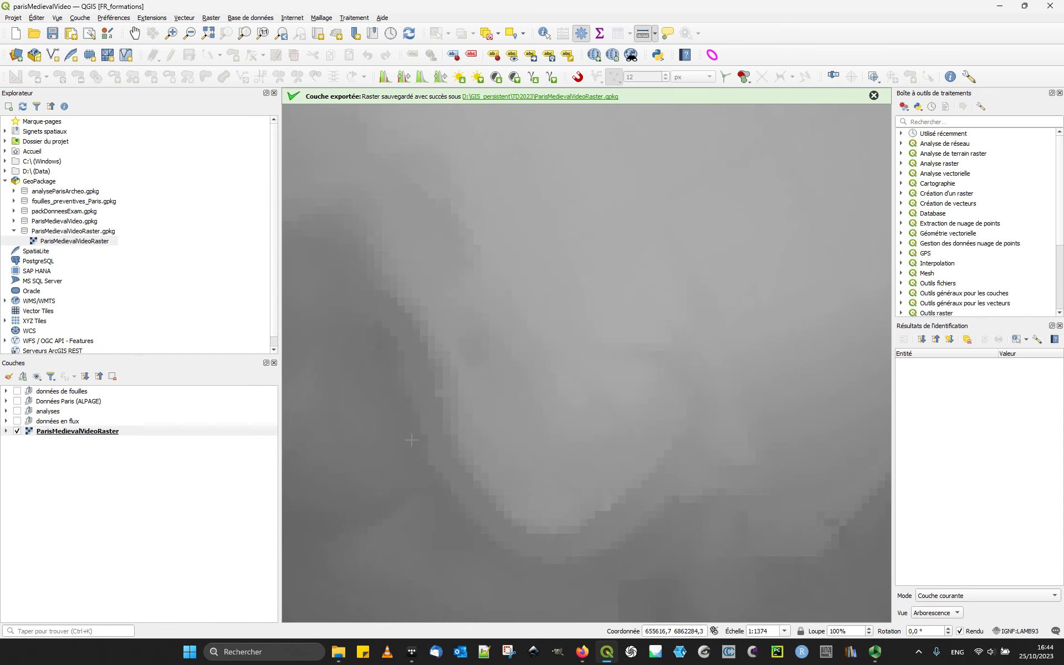
{"action": "scroll", "coordinate": [507, 407], "scroll_direction": "down", "scroll_amount": 3}
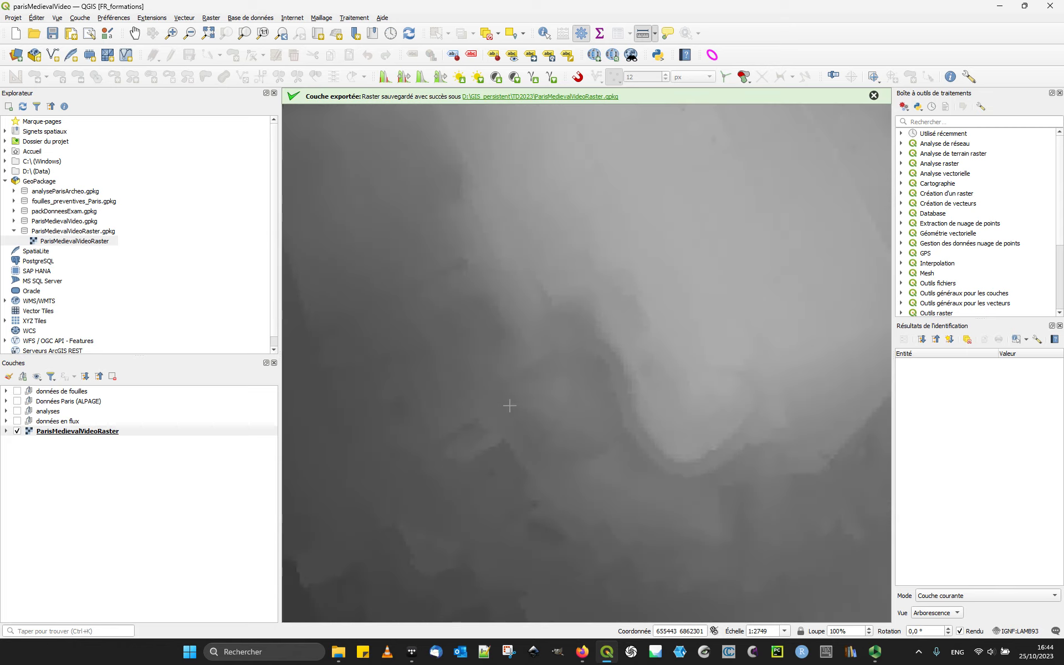
{"action": "scroll", "coordinate": [509, 406], "scroll_direction": "down", "scroll_amount": 3}
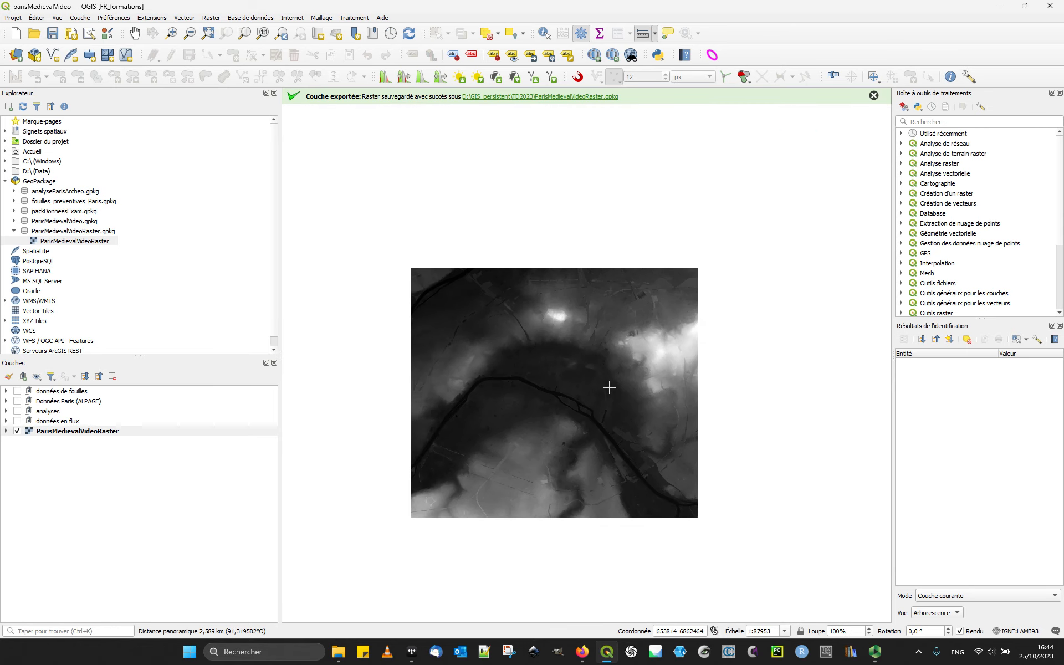
{"action": "scroll", "coordinate": [610, 385], "scroll_direction": "up", "scroll_amount": 2}
{"action": "scroll", "coordinate": [625, 364], "scroll_direction": "down", "scroll_amount": 1}
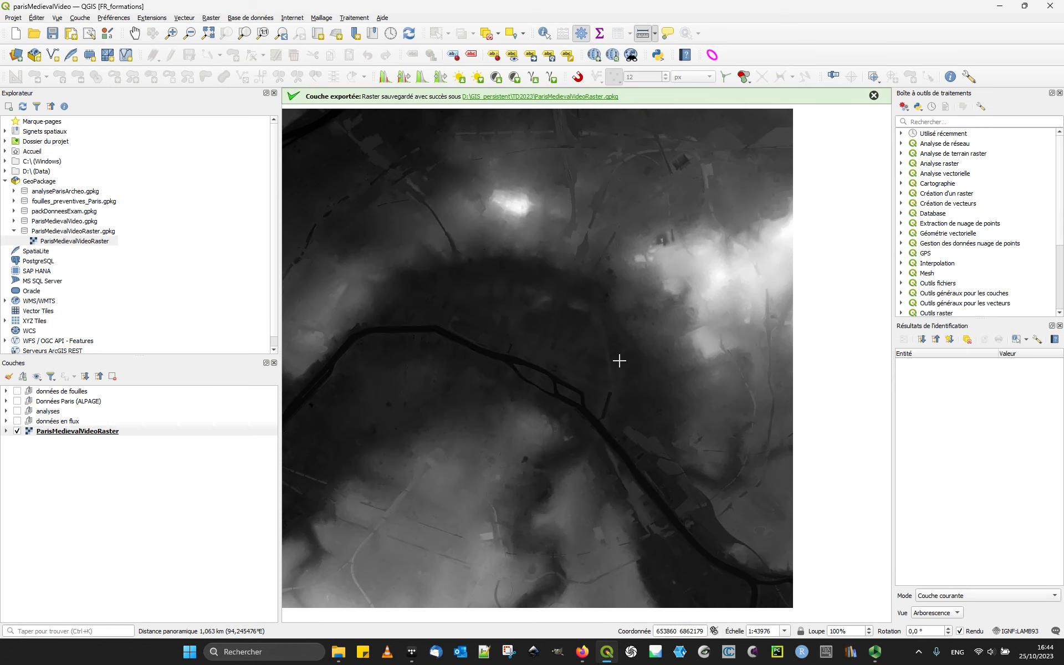
Center the raster in the map view, dismiss the export notification, and save the project.
{"action": "left_click_drag", "start_coordinate": [688, 354], "coordinate": [715, 355]}
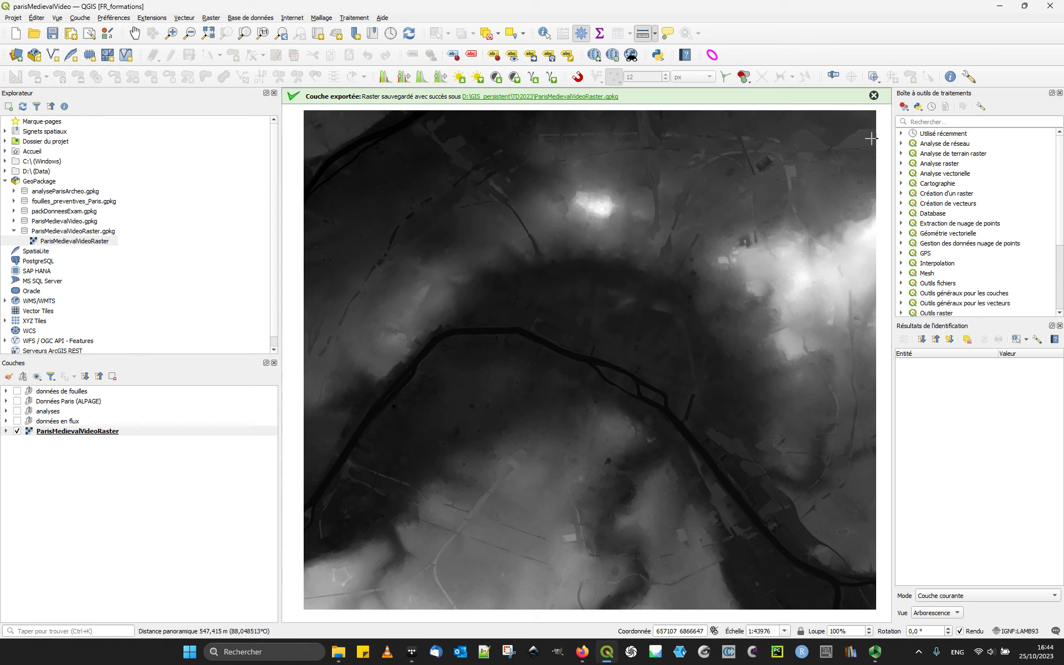
{"action": "left_click", "coordinate": [874, 97]}
{"action": "left_click", "coordinate": [53, 33]}
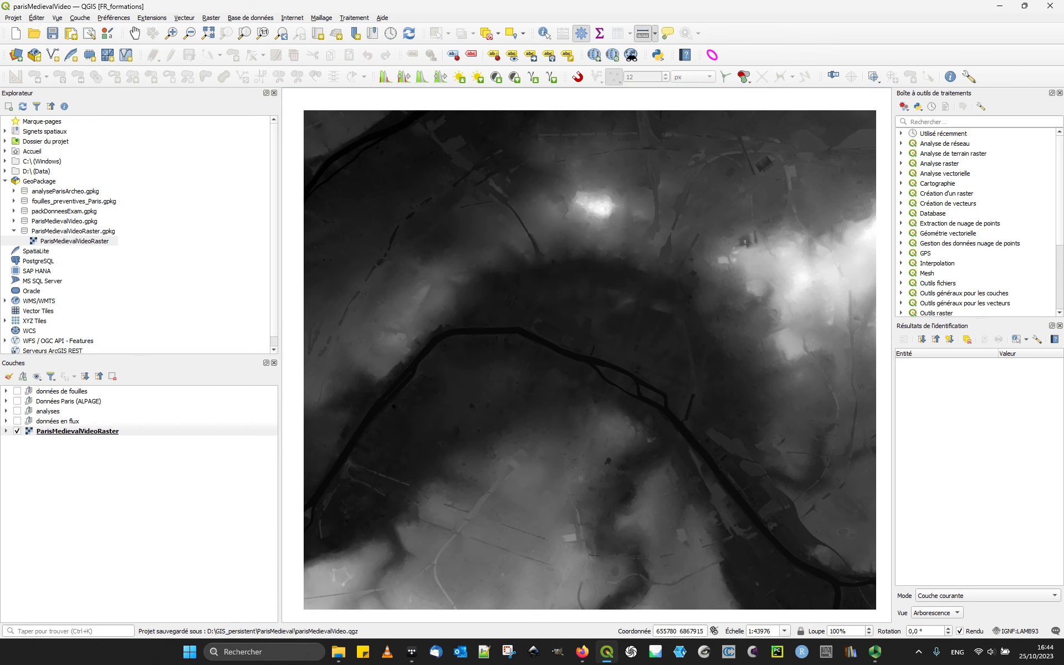